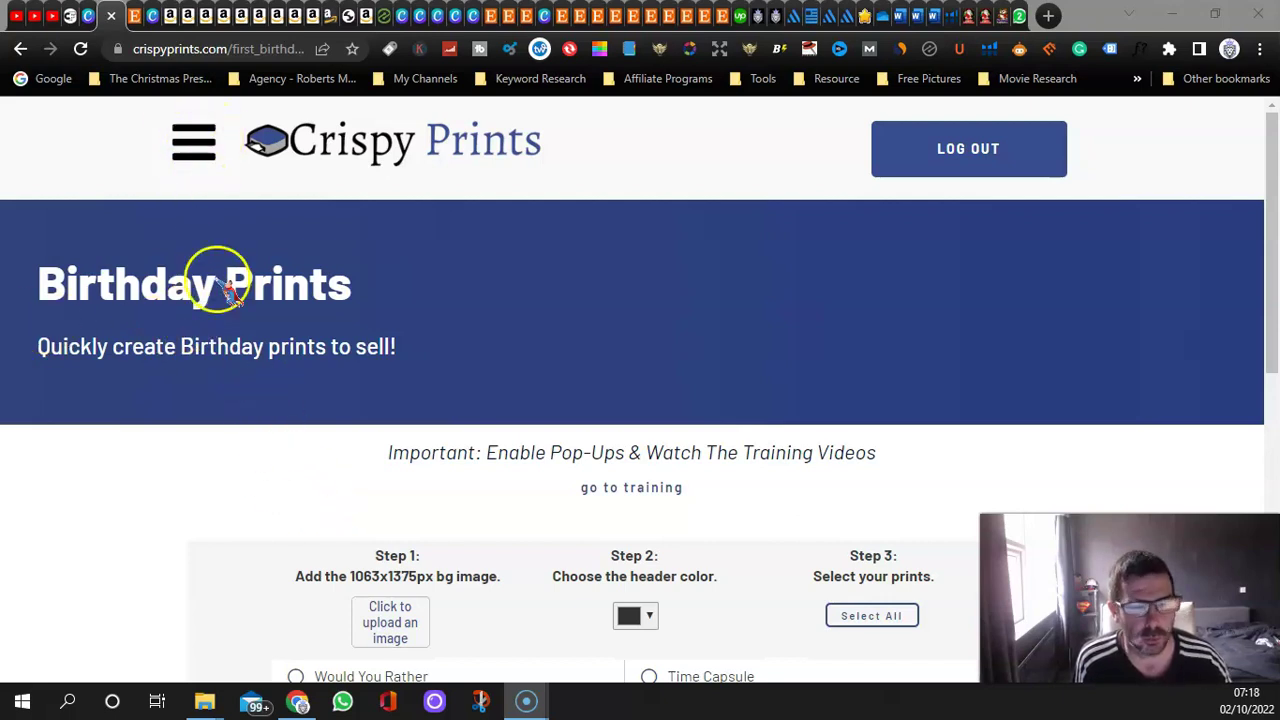
{"action": "scroll", "coordinate": [309, 389], "scroll_direction": "down", "scroll_amount": 3}
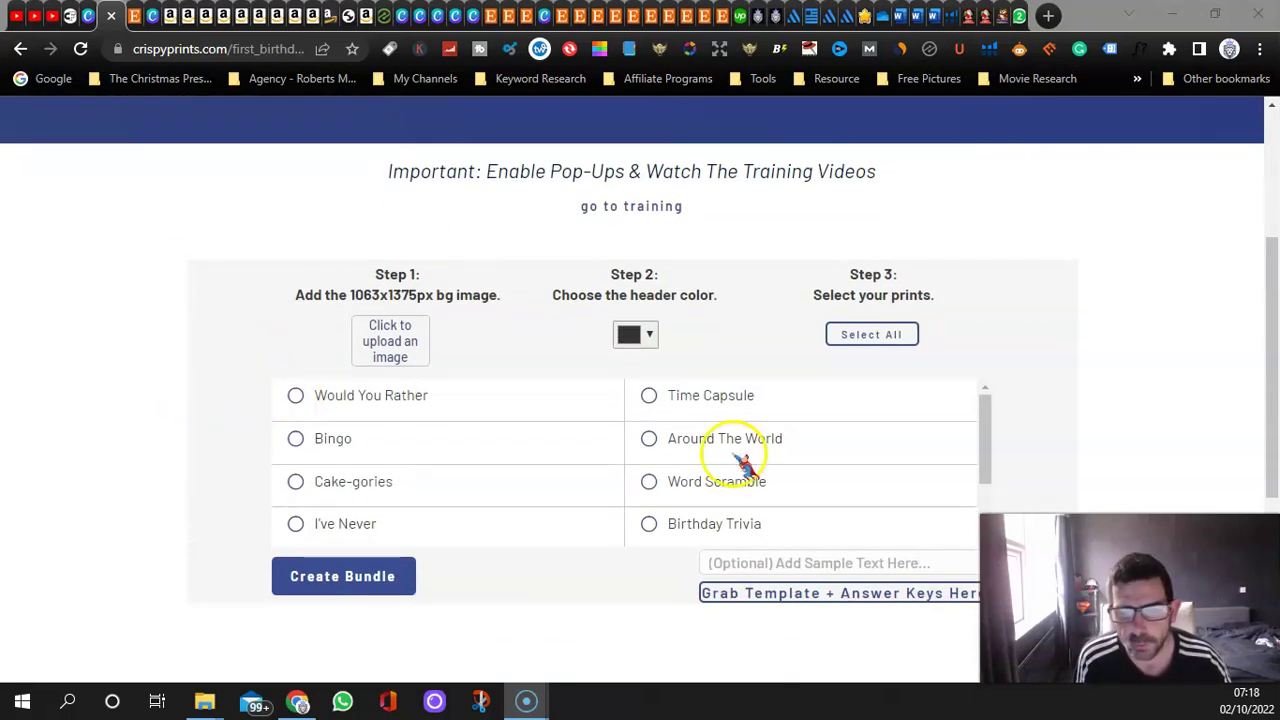
{"action": "left_click", "coordinate": [866, 336]}
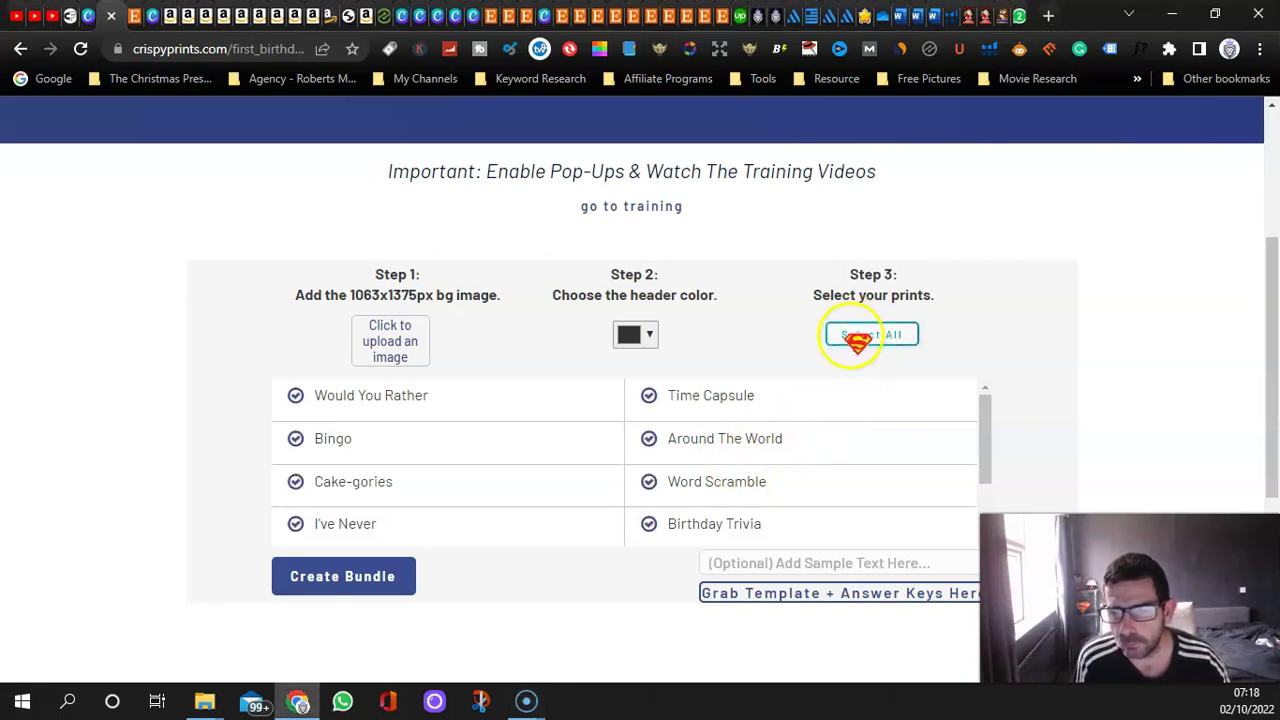
{"action": "left_click", "coordinate": [846, 340]}
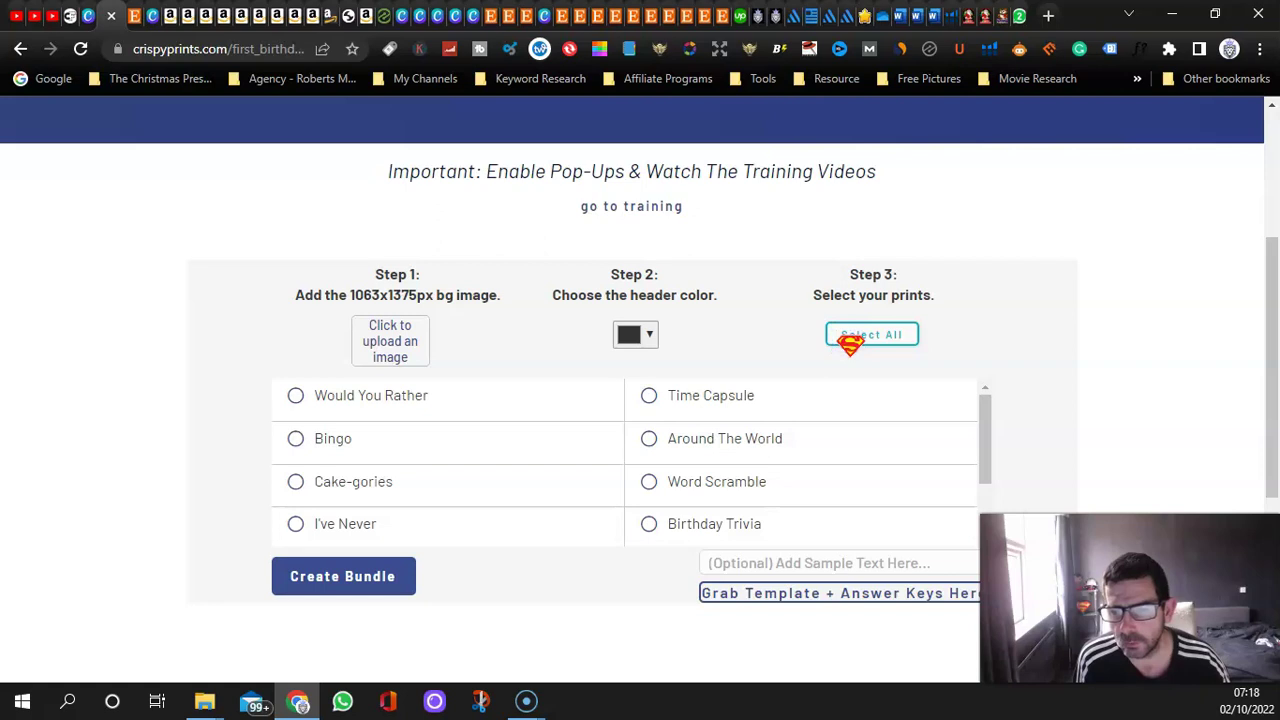
{"action": "scroll", "coordinate": [745, 390], "scroll_direction": "down", "scroll_amount": 2}
{"action": "left_click", "coordinate": [757, 407]}
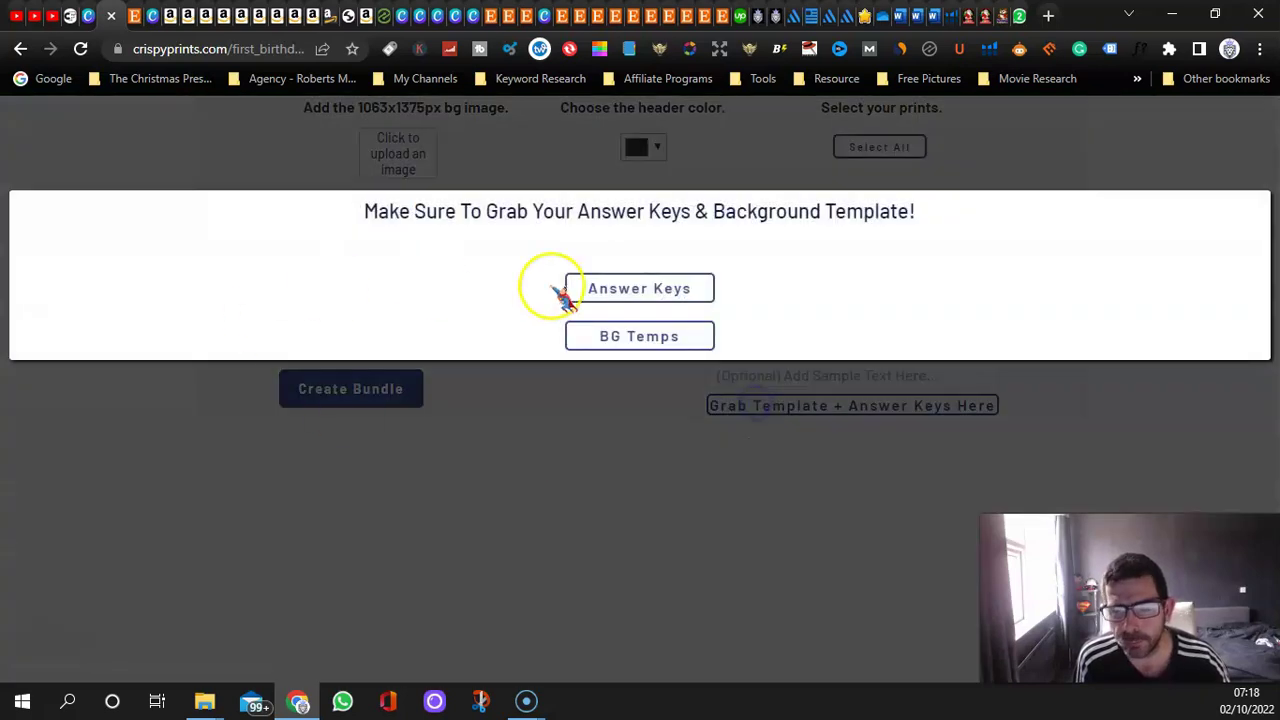
{"action": "left_click", "coordinate": [511, 186]}
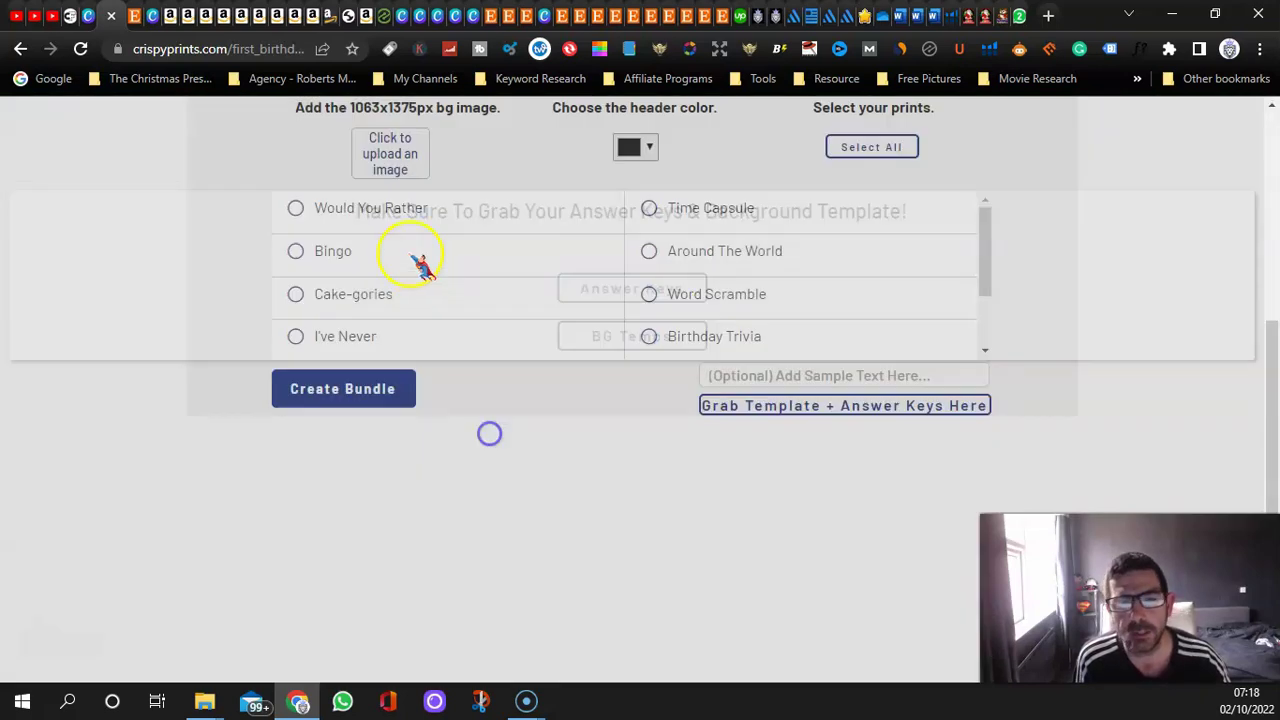
{"action": "scroll", "coordinate": [200, 200], "scroll_direction": "up", "scroll_amount": 1}
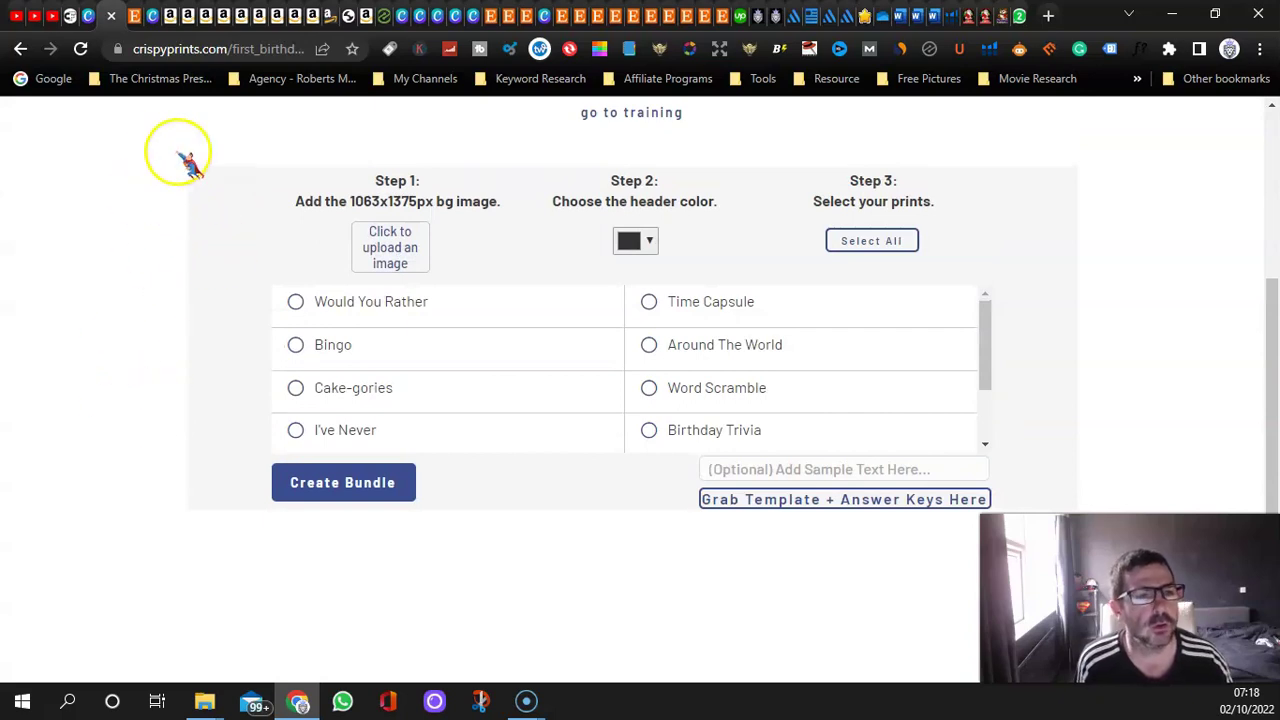
Change the Etsy search query from 'printable birthday games' to 'halloween birthday'.
{"action": "left_click", "coordinate": [133, 16]}
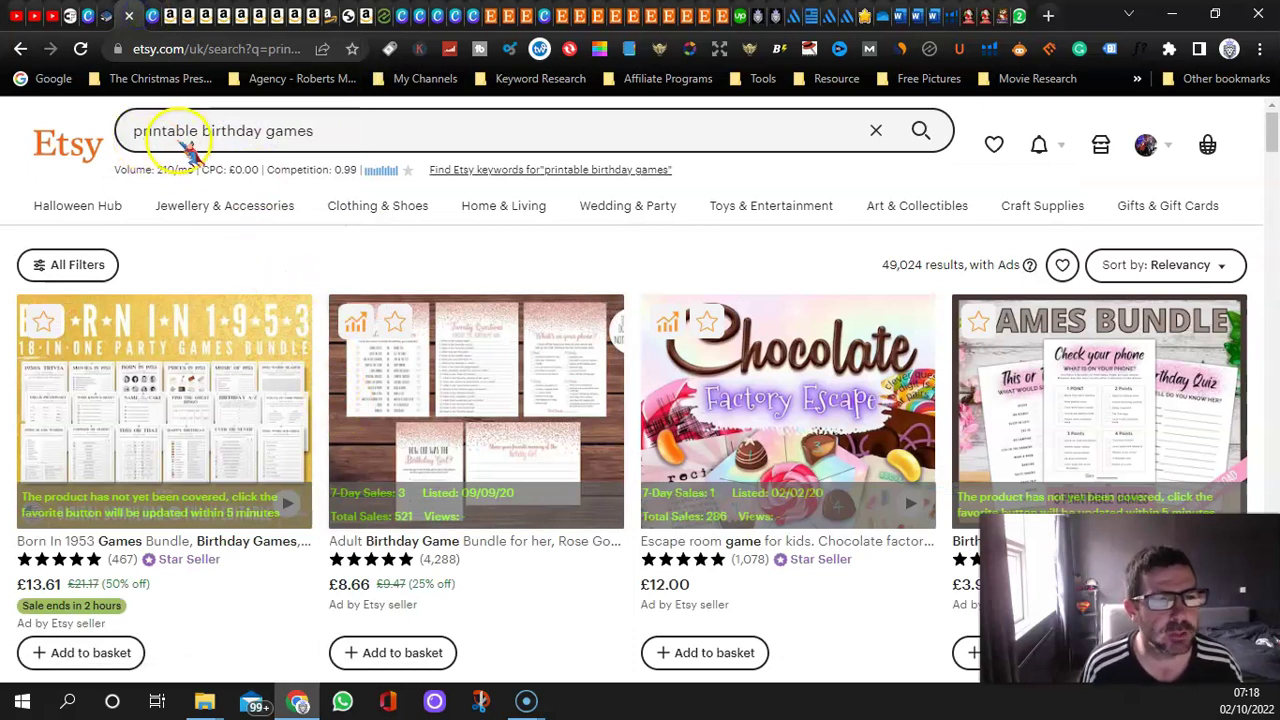
{"action": "left_click", "coordinate": [320, 136]}
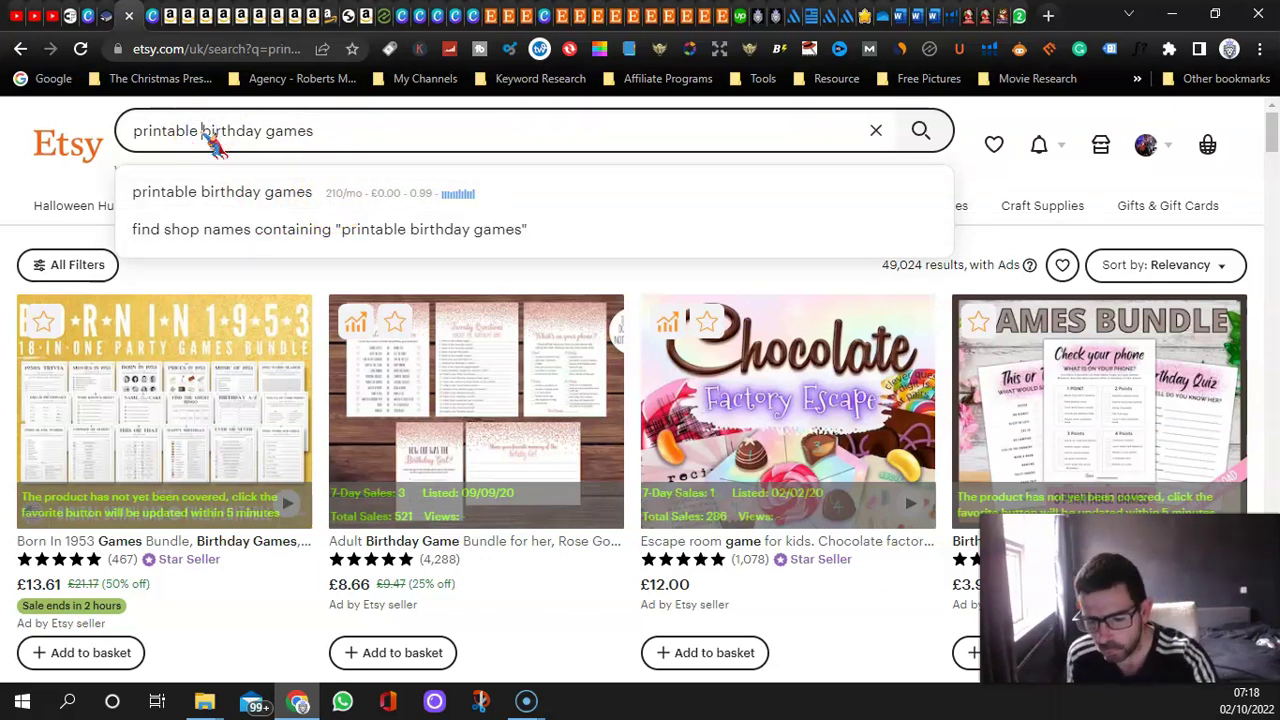
{"action": "key", "text": "BackSpace"}
{"action": "key", "text": "BackSpace"}
{"action": "key", "text": "BackSpace"}
{"action": "key", "text": "BackSpace"}
{"action": "key", "text": "BackSpace"}
{"action": "key", "text": "BackSpace"}
{"action": "key", "text": "BackSpace"}
{"action": "key", "text": "BackSpace"}
{"action": "key", "text": "BackSpace"}
{"action": "key", "text": "BackSpace"}
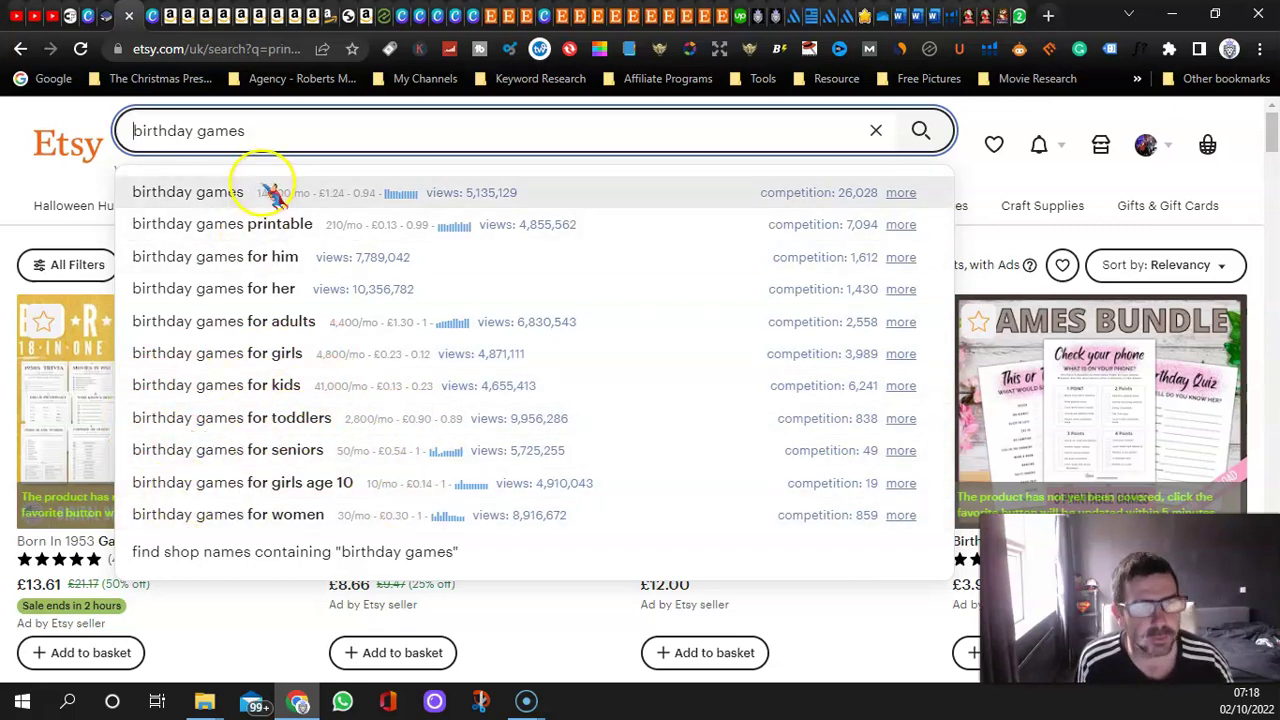
{"action": "left_click", "coordinate": [122, 132]}
{"action": "type", "text": "h"}
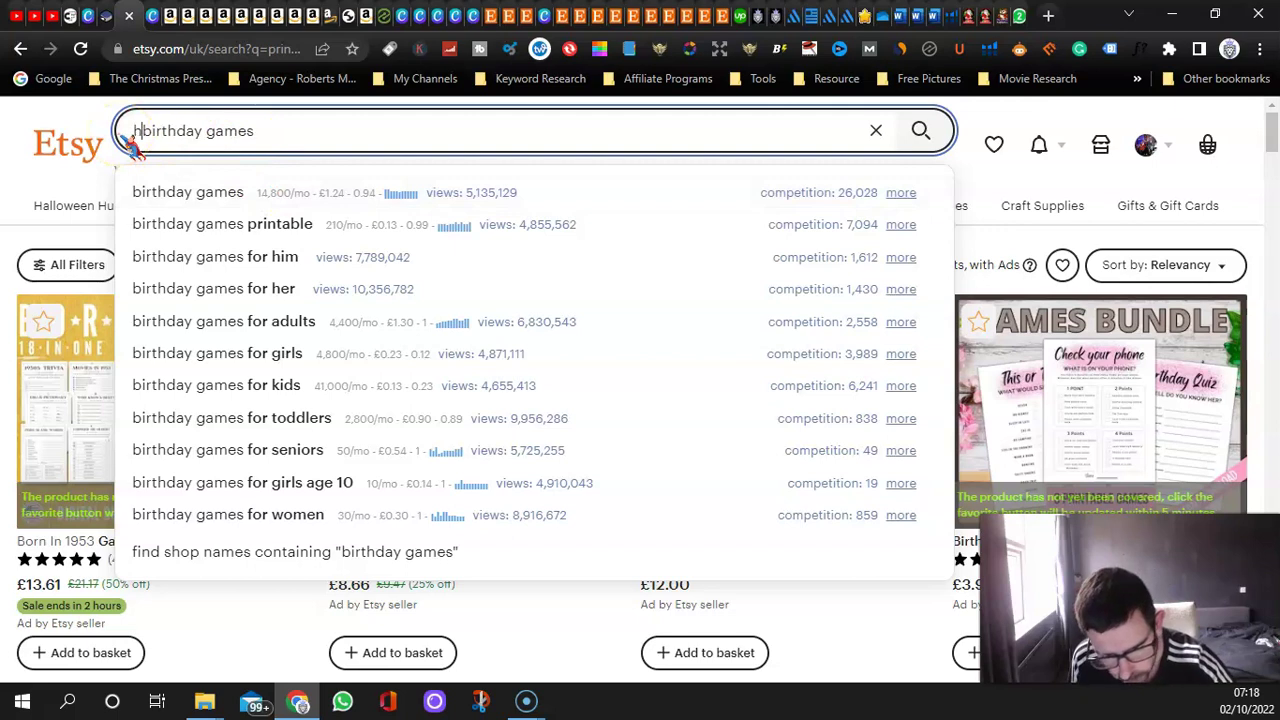
{"action": "type", "text": "allow"}
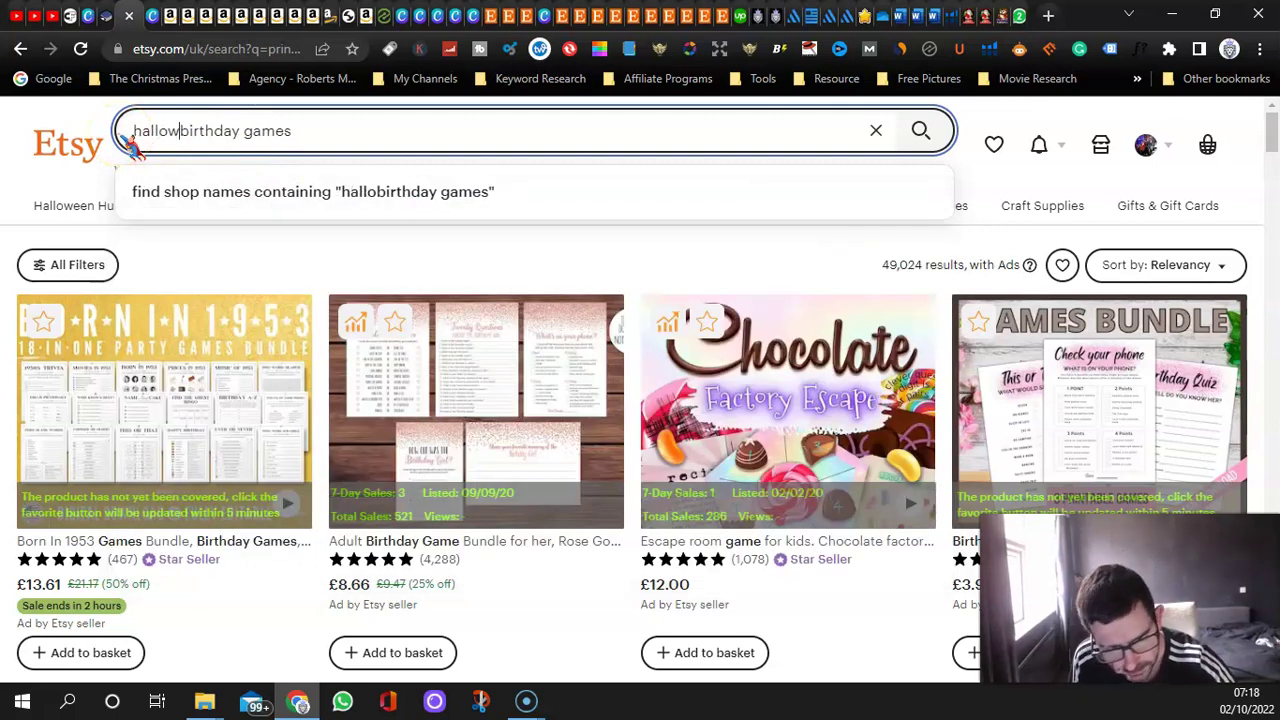
{"action": "type", "text": "een"}
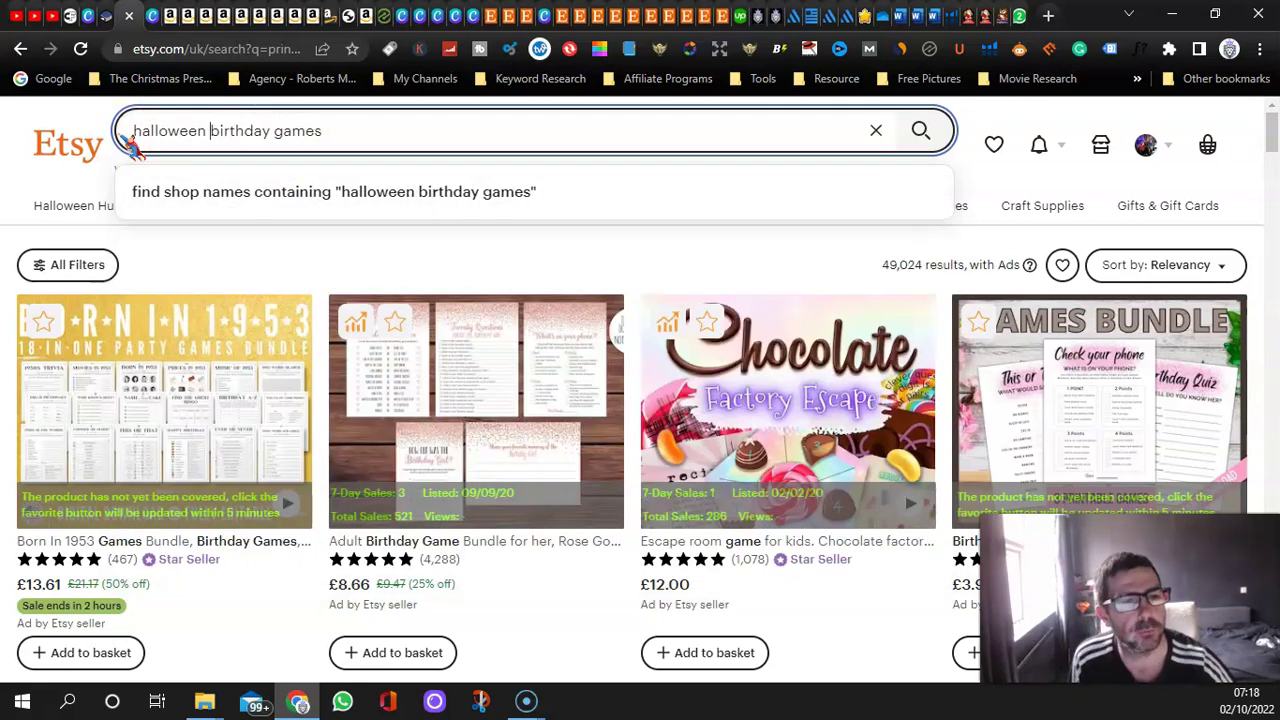
{"action": "left_click", "coordinate": [333, 138]}
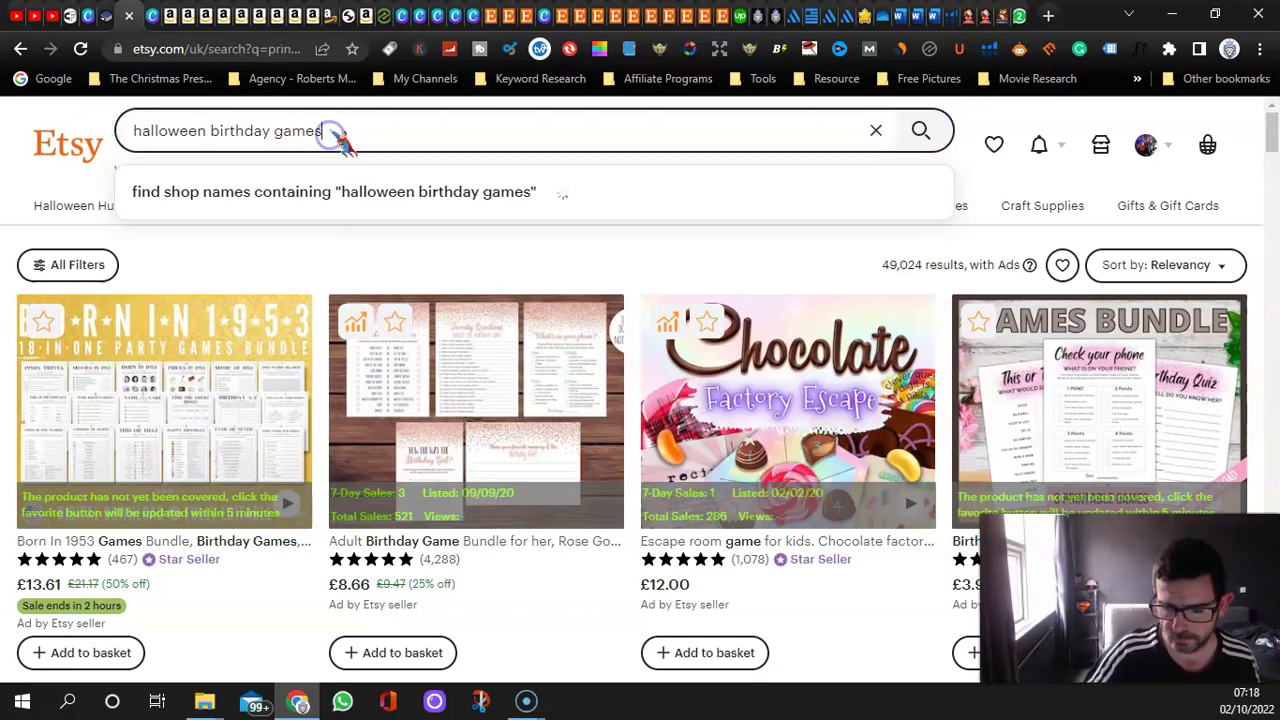
{"action": "key", "text": "BackSpace"}
{"action": "key", "text": "BackSpace"}
{"action": "key", "text": "BackSpace"}
{"action": "key", "text": "BackSpace"}
{"action": "key", "text": "BackSpace"}
{"action": "key", "text": "BackSpace"}
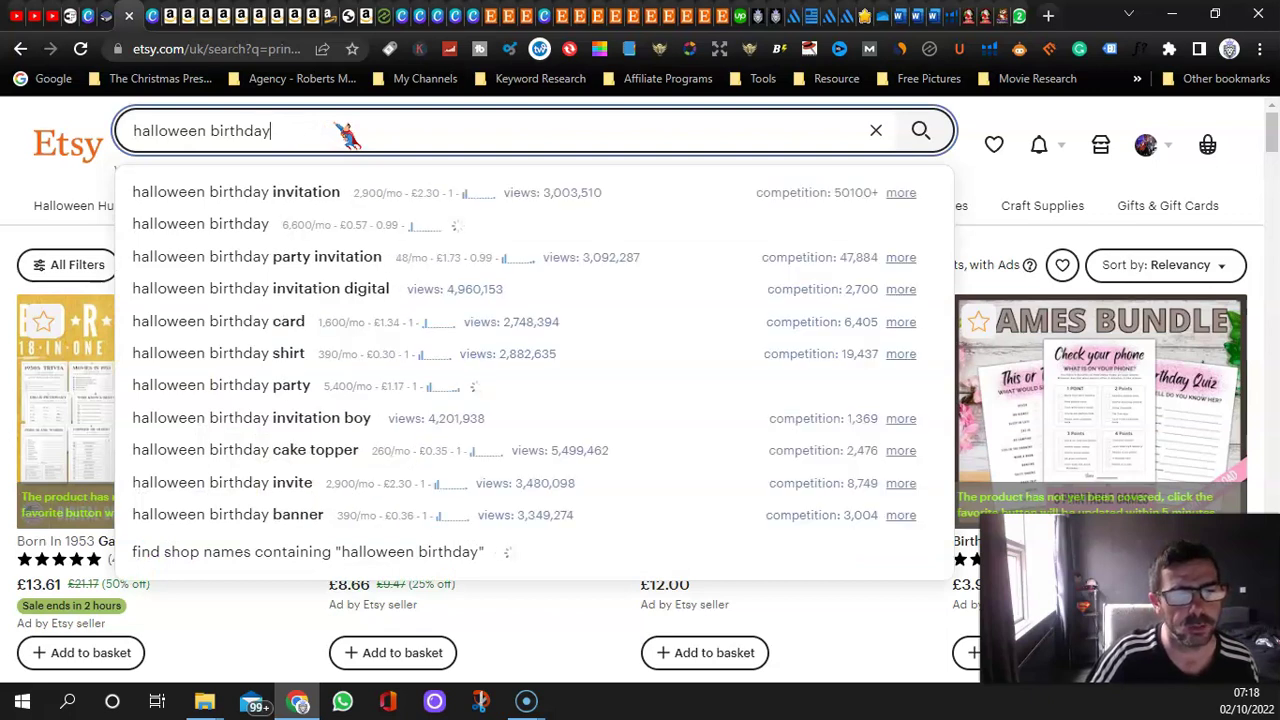
Pick the 'halloween birthday party' suggestion and scroll through its Etsy product listings.
{"action": "left_click", "coordinate": [251, 218]}
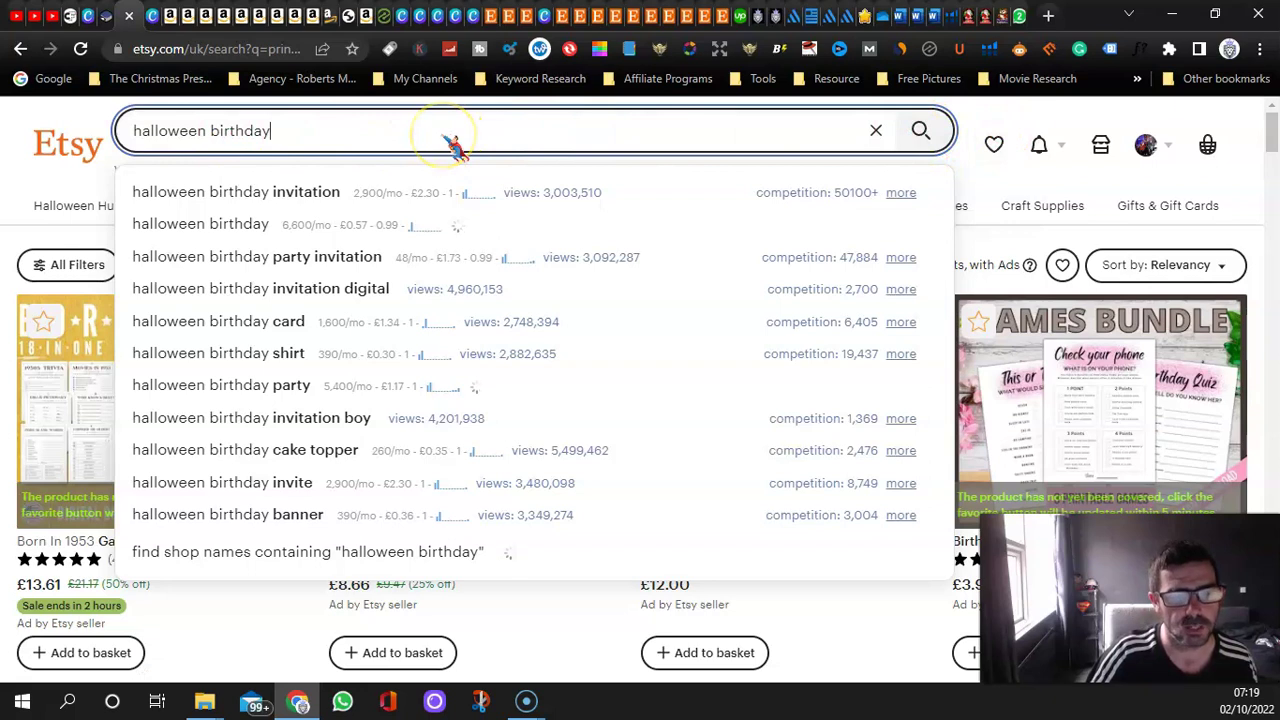
{"action": "left_click", "coordinate": [252, 386]}
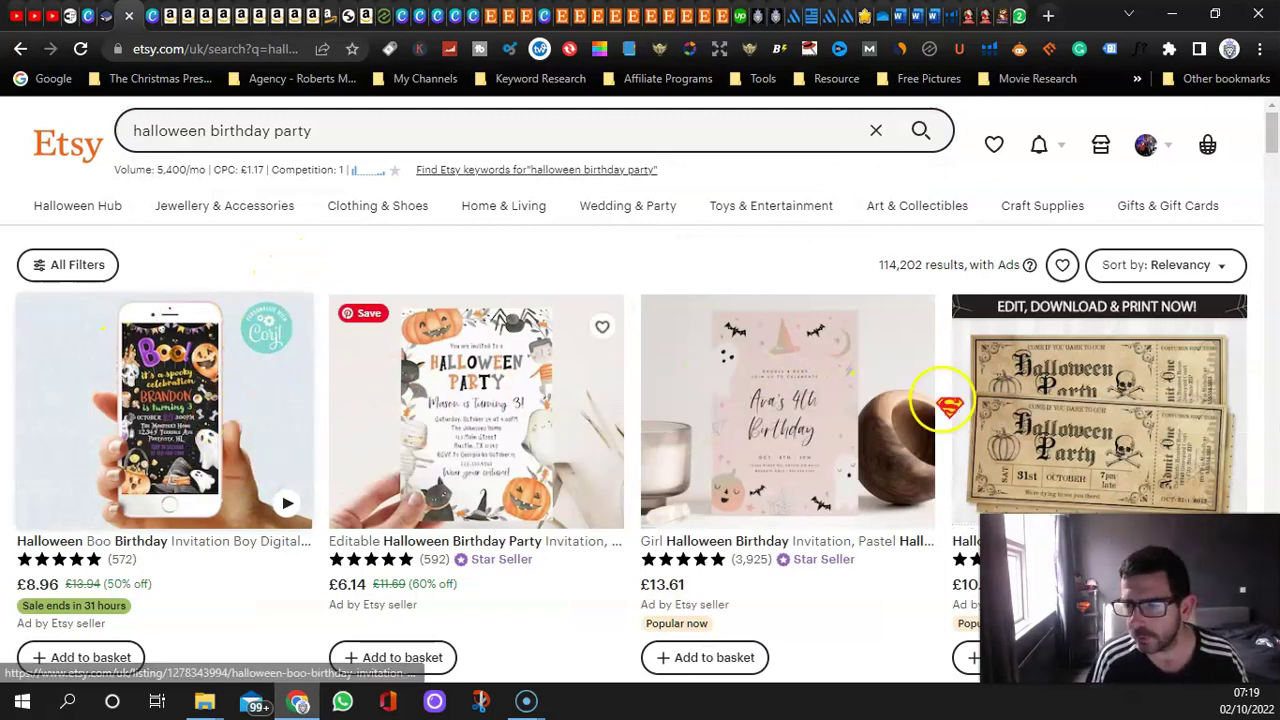
{"action": "scroll", "coordinate": [595, 380], "scroll_direction": "down", "scroll_amount": 3}
{"action": "scroll", "coordinate": [597, 380], "scroll_direction": "down", "scroll_amount": 5}
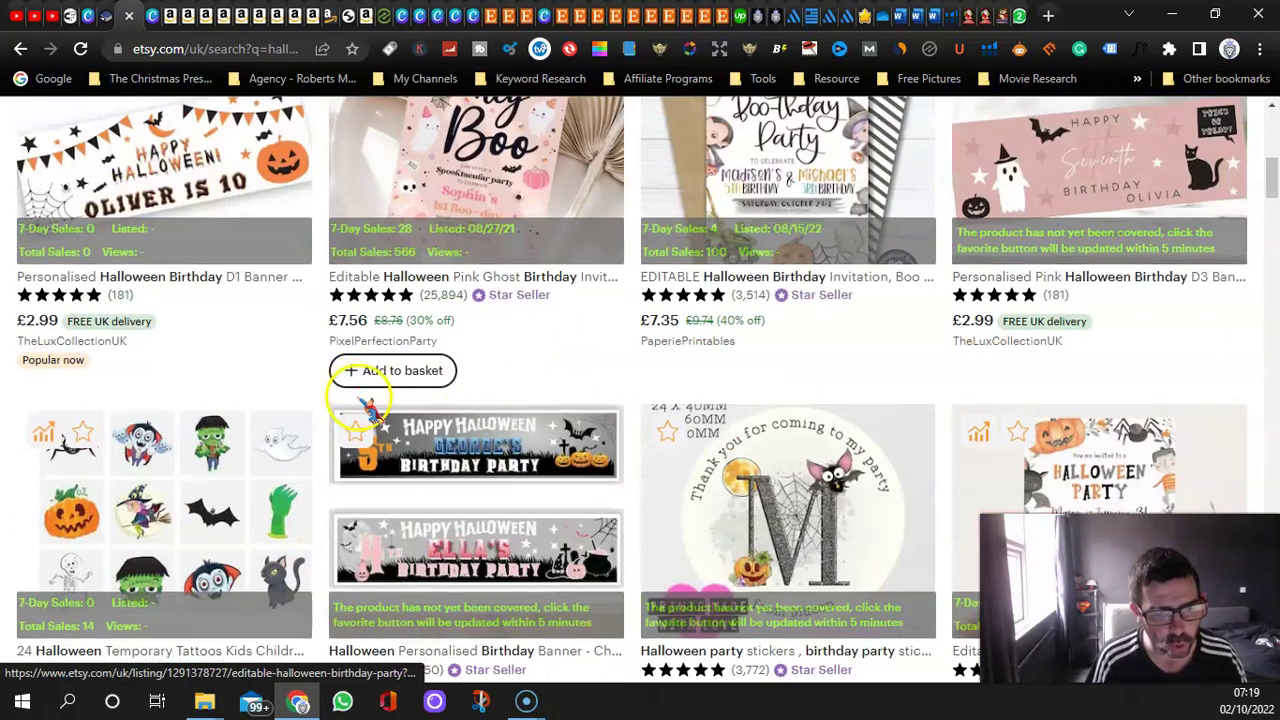
{"action": "scroll", "coordinate": [620, 350], "scroll_direction": "down", "scroll_amount": 4}
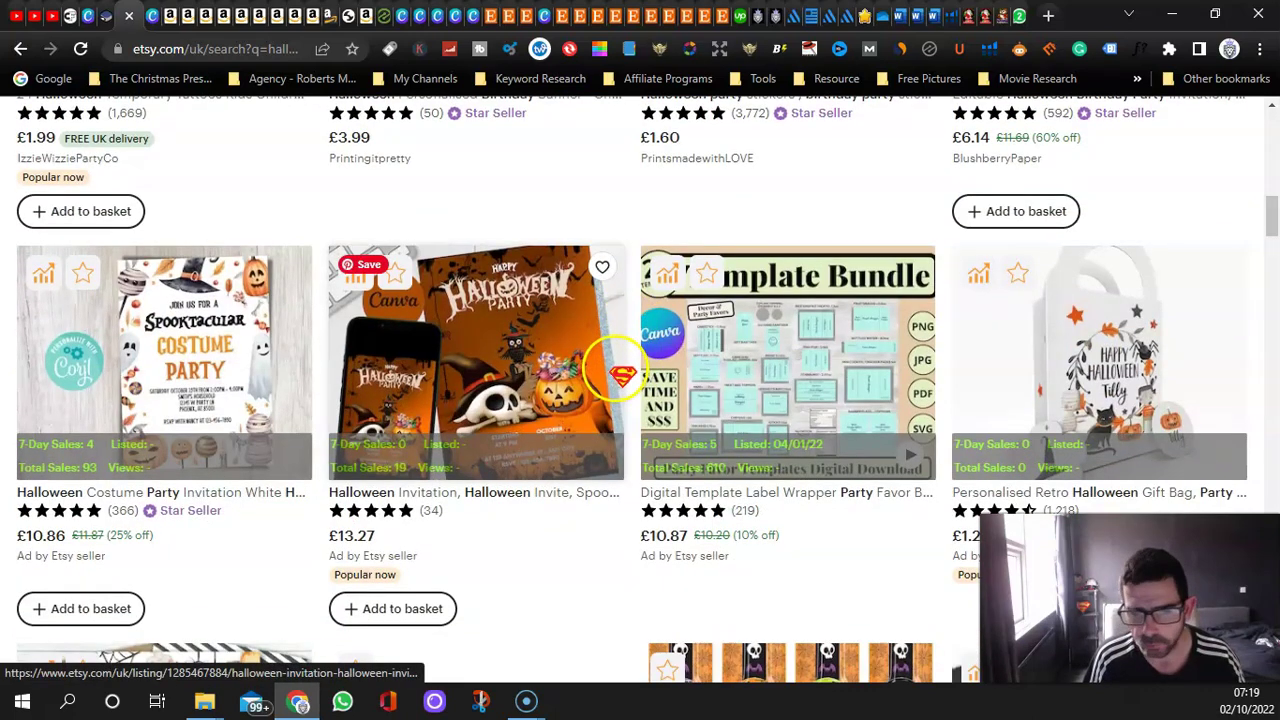
{"action": "scroll", "coordinate": [620, 372], "scroll_direction": "down", "scroll_amount": 3}
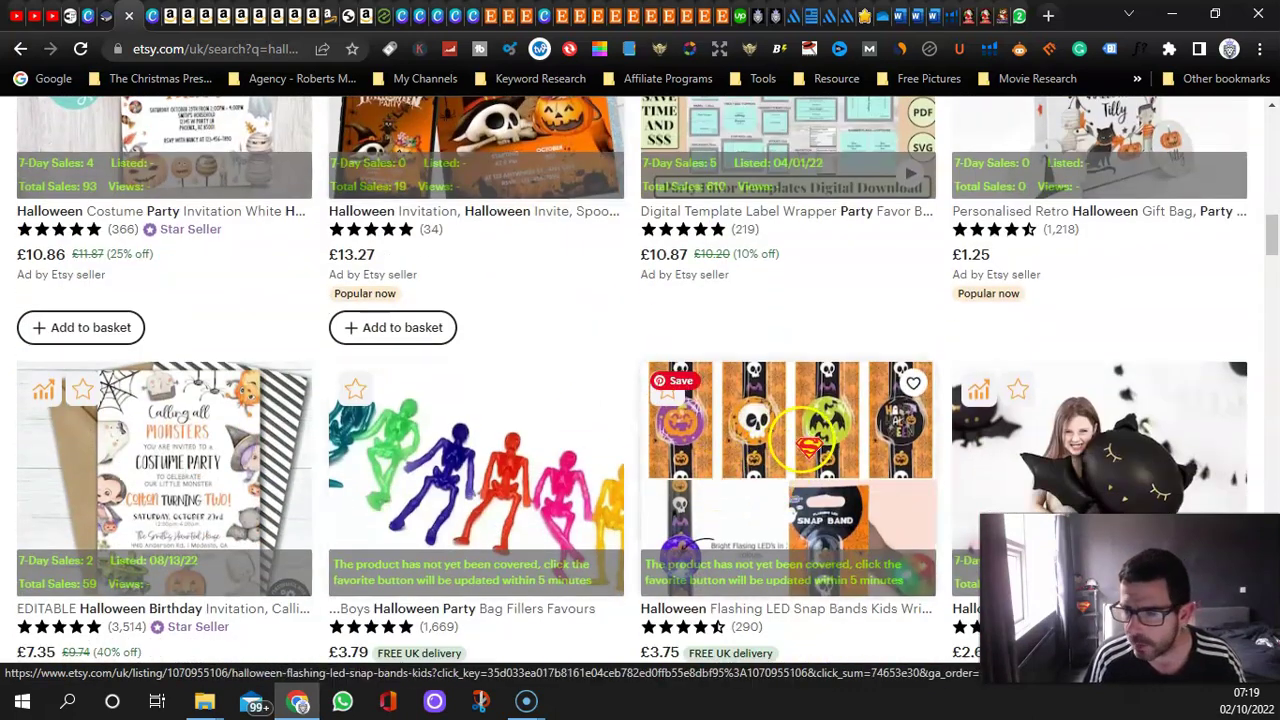
{"action": "scroll", "coordinate": [810, 430], "scroll_direction": "down", "scroll_amount": 4}
{"action": "scroll", "coordinate": [700, 425], "scroll_direction": "up", "scroll_amount": 4}
{"action": "scroll", "coordinate": [510, 420], "scroll_direction": "down", "scroll_amount": 10}
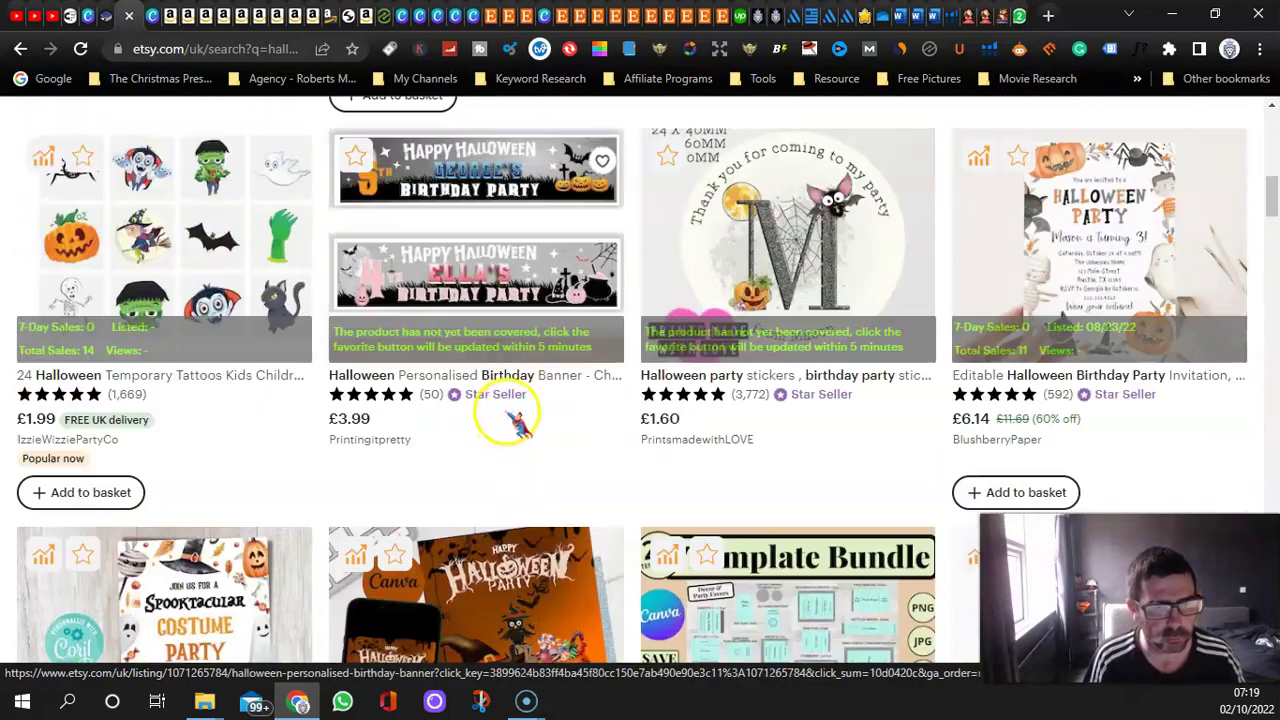
{"action": "scroll", "coordinate": [520, 400], "scroll_direction": "up", "scroll_amount": 15}
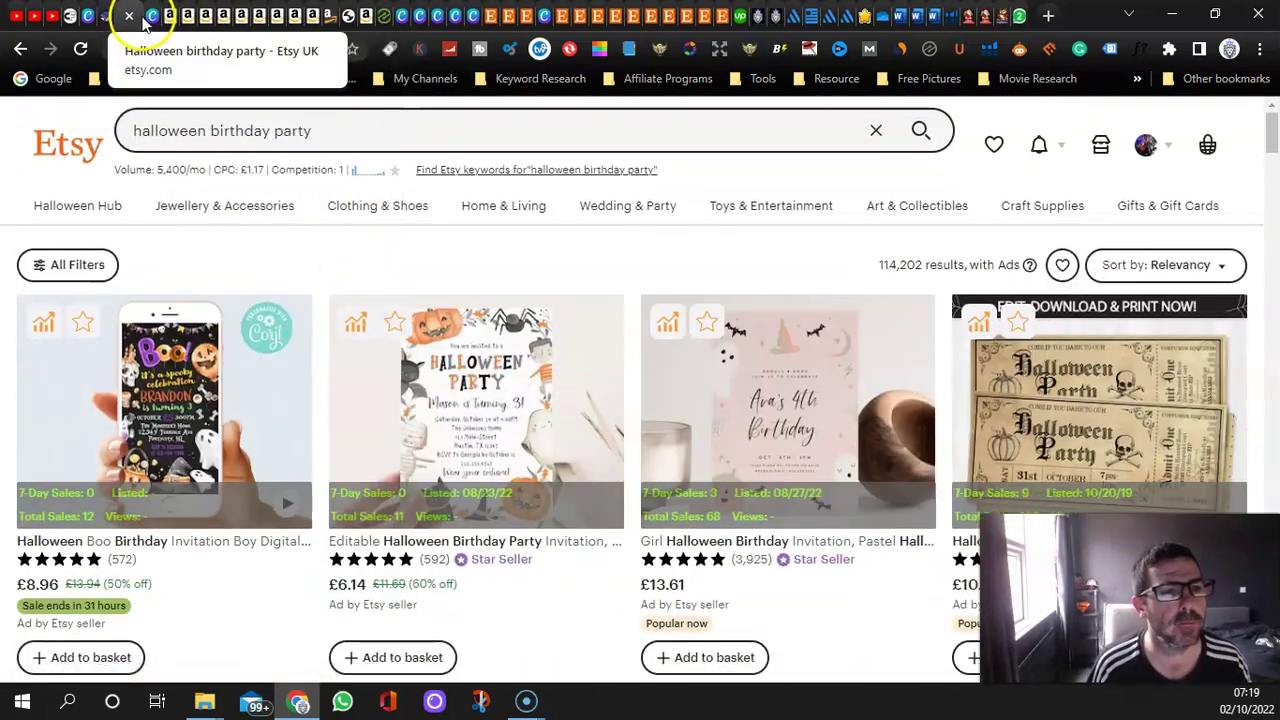
Back in the Canva witch design, add a blank page right after page 1.
{"action": "left_click", "coordinate": [155, 17]}
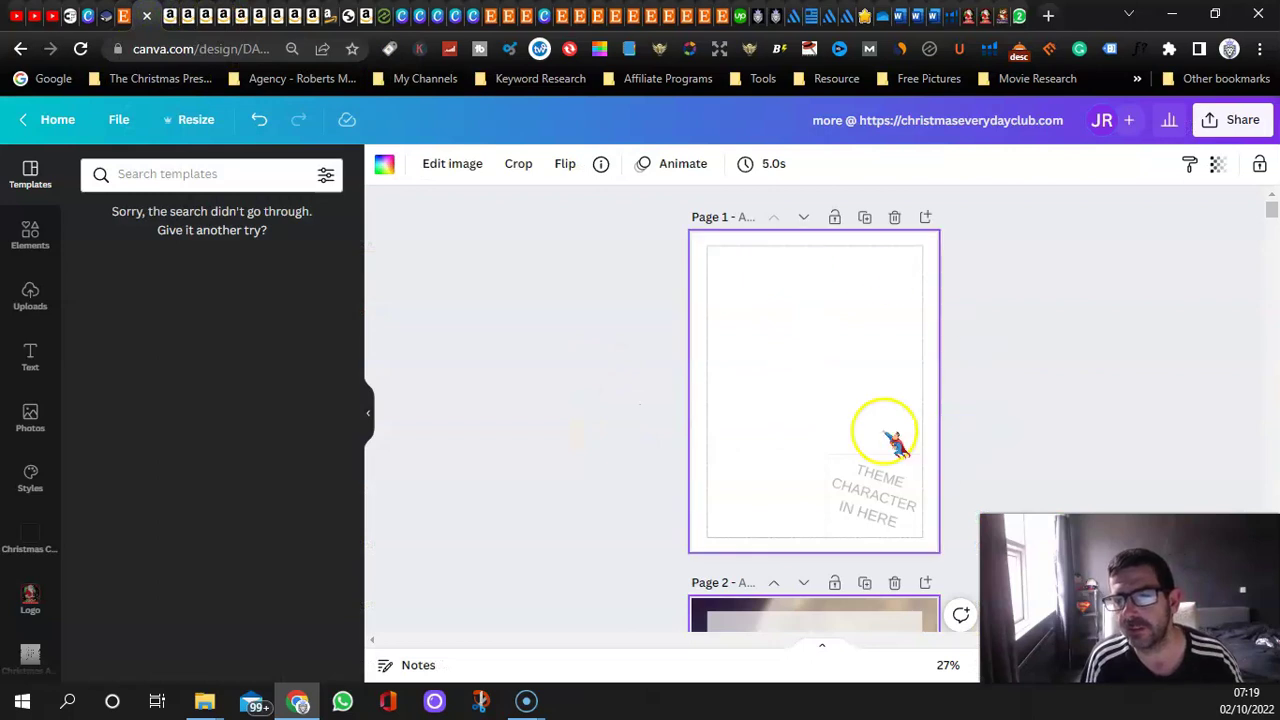
{"action": "scroll", "coordinate": [680, 425], "scroll_direction": "down", "scroll_amount": 1}
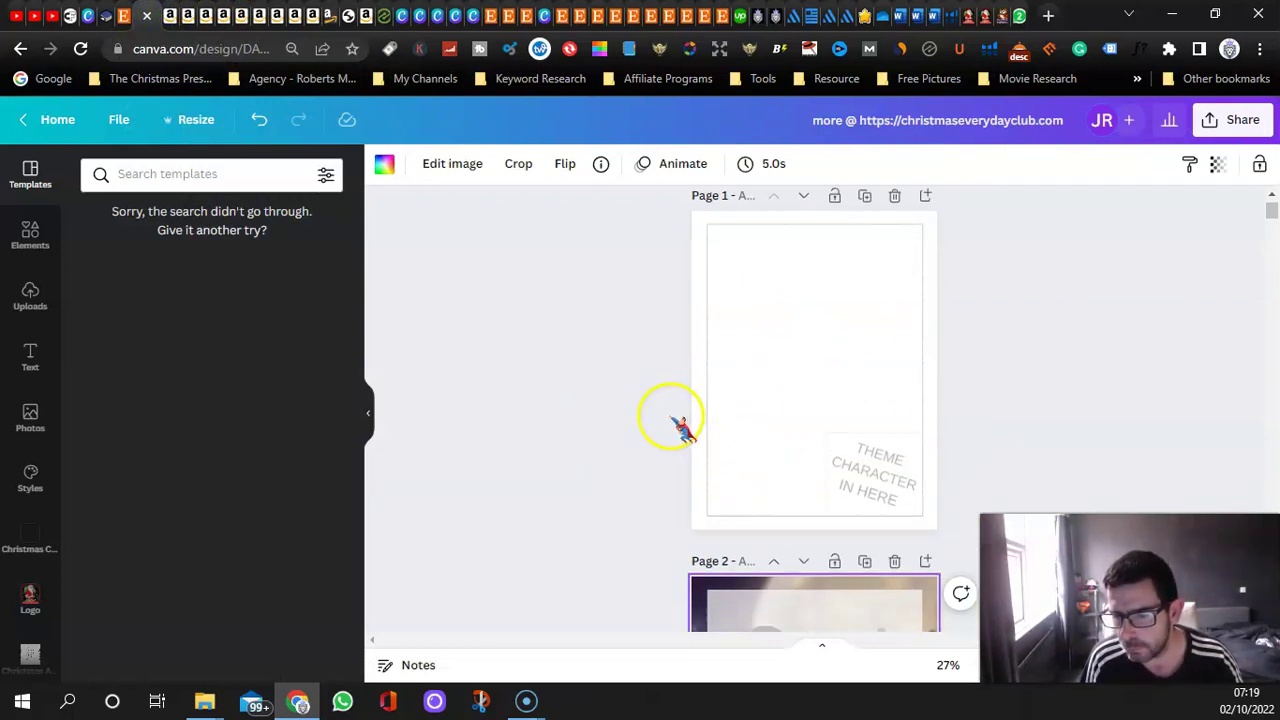
{"action": "scroll", "coordinate": [663, 420], "scroll_direction": "down", "scroll_amount": 5}
{"action": "left_click", "coordinate": [828, 490]}
{"action": "scroll", "coordinate": [834, 508], "scroll_direction": "up", "scroll_amount": 2}
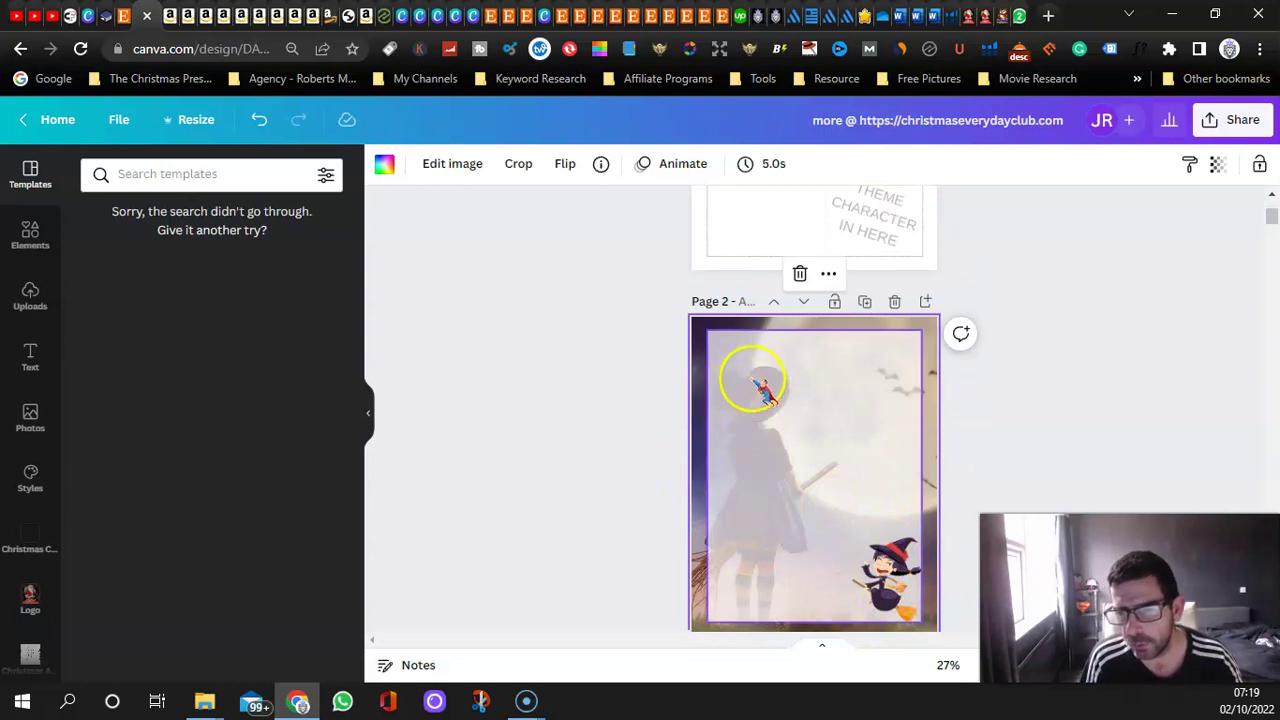
{"action": "scroll", "coordinate": [657, 389], "scroll_direction": "up", "scroll_amount": 2}
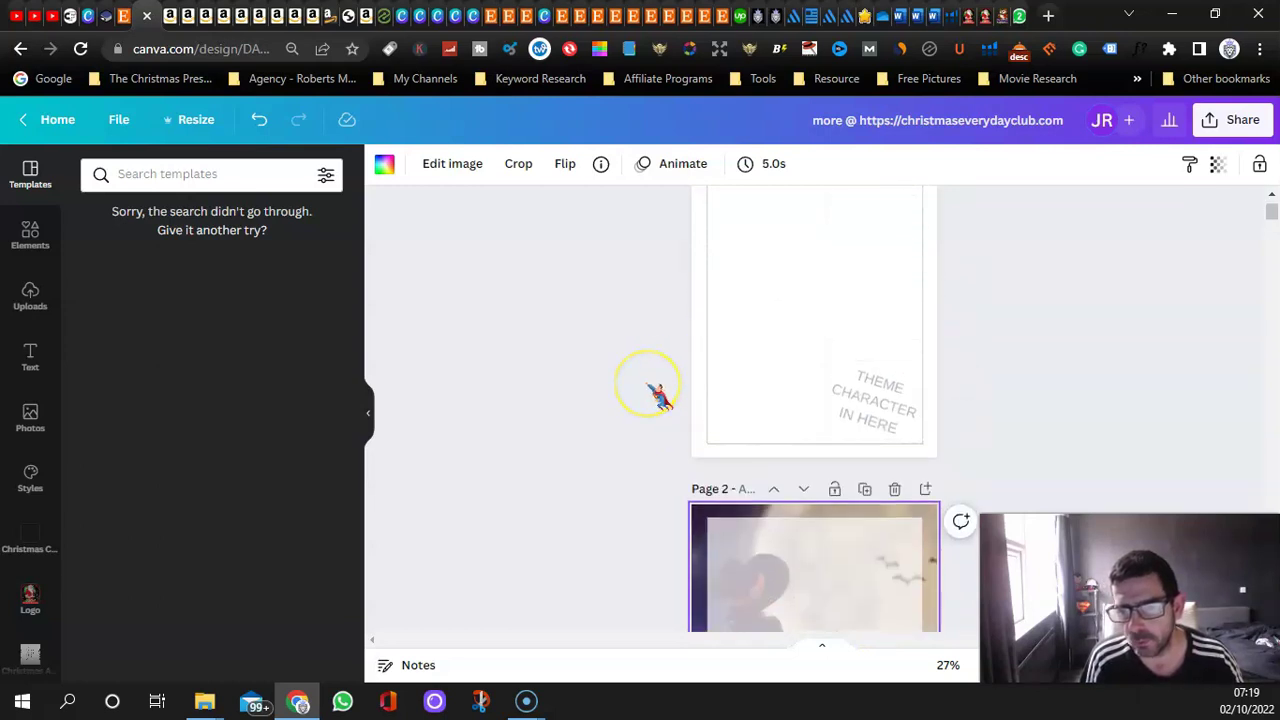
{"action": "scroll", "coordinate": [657, 392], "scroll_direction": "up", "scroll_amount": 1}
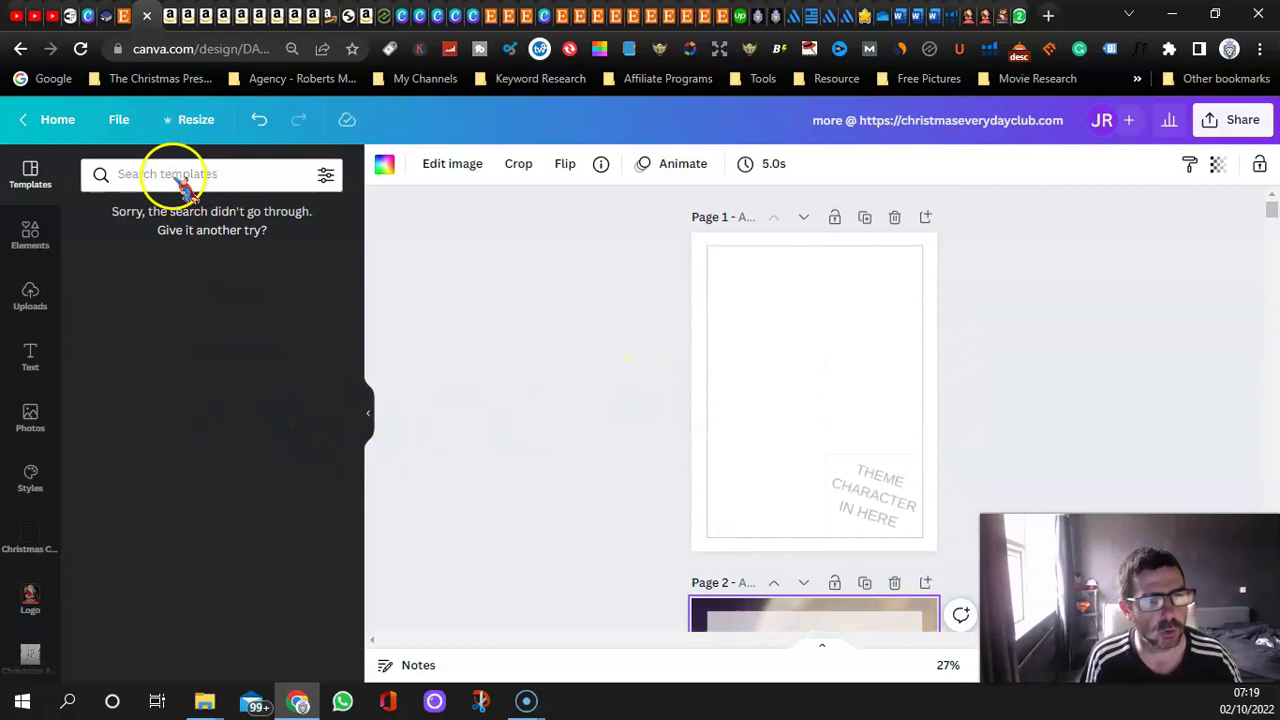
{"action": "left_click", "coordinate": [42, 245]}
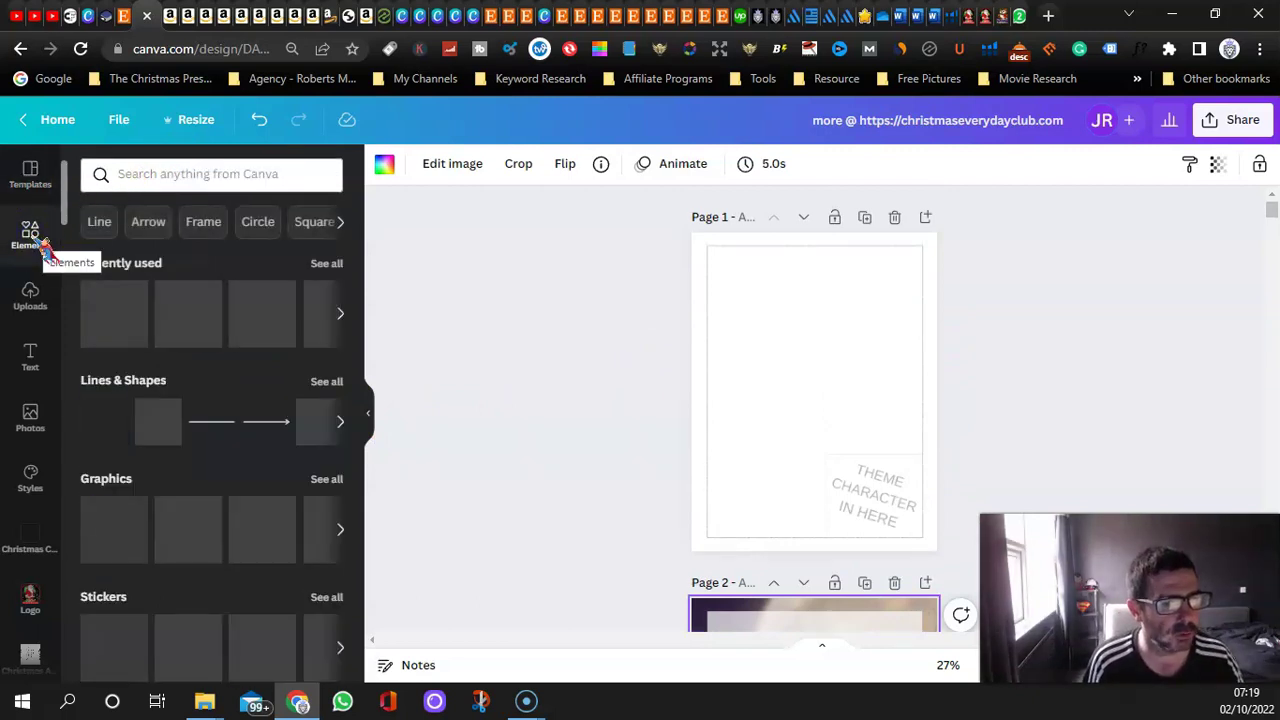
{"action": "left_click", "coordinate": [925, 217]}
{"action": "scroll", "coordinate": [560, 460], "scroll_direction": "up", "scroll_amount": 3}
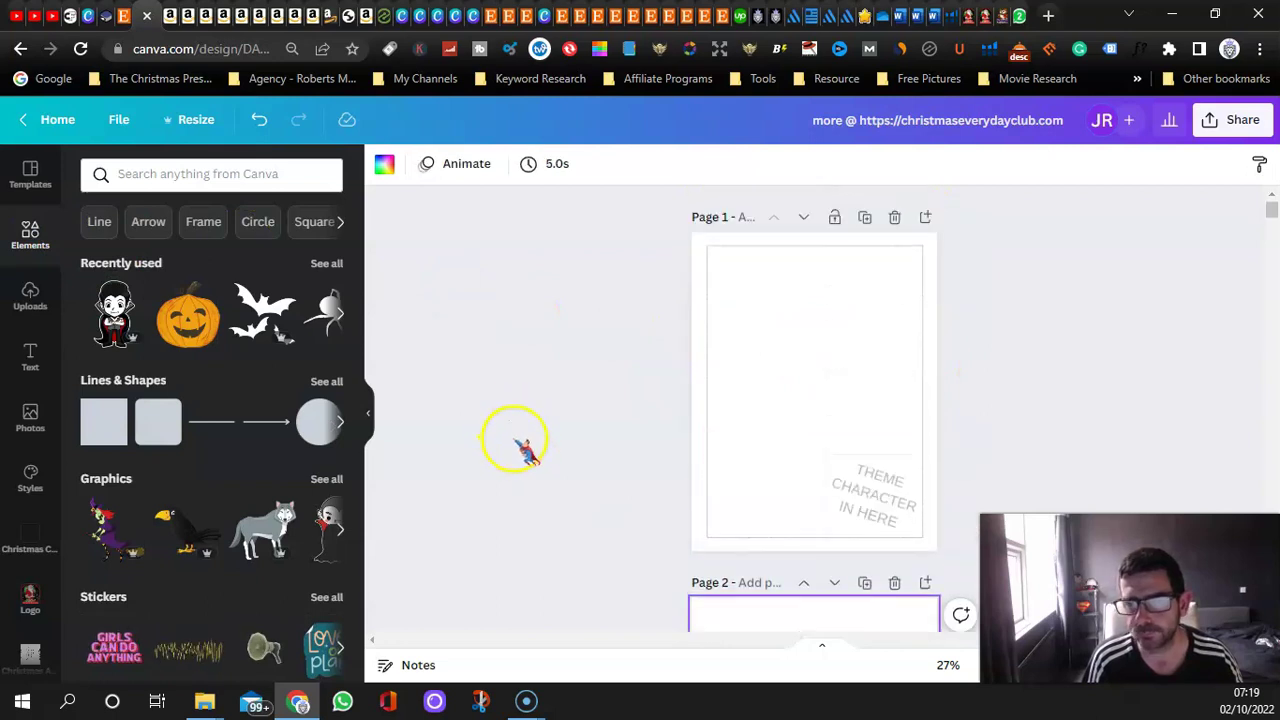
Add a green square to page 1 and stretch it to fill the whole page.
{"action": "left_click", "coordinate": [104, 425]}
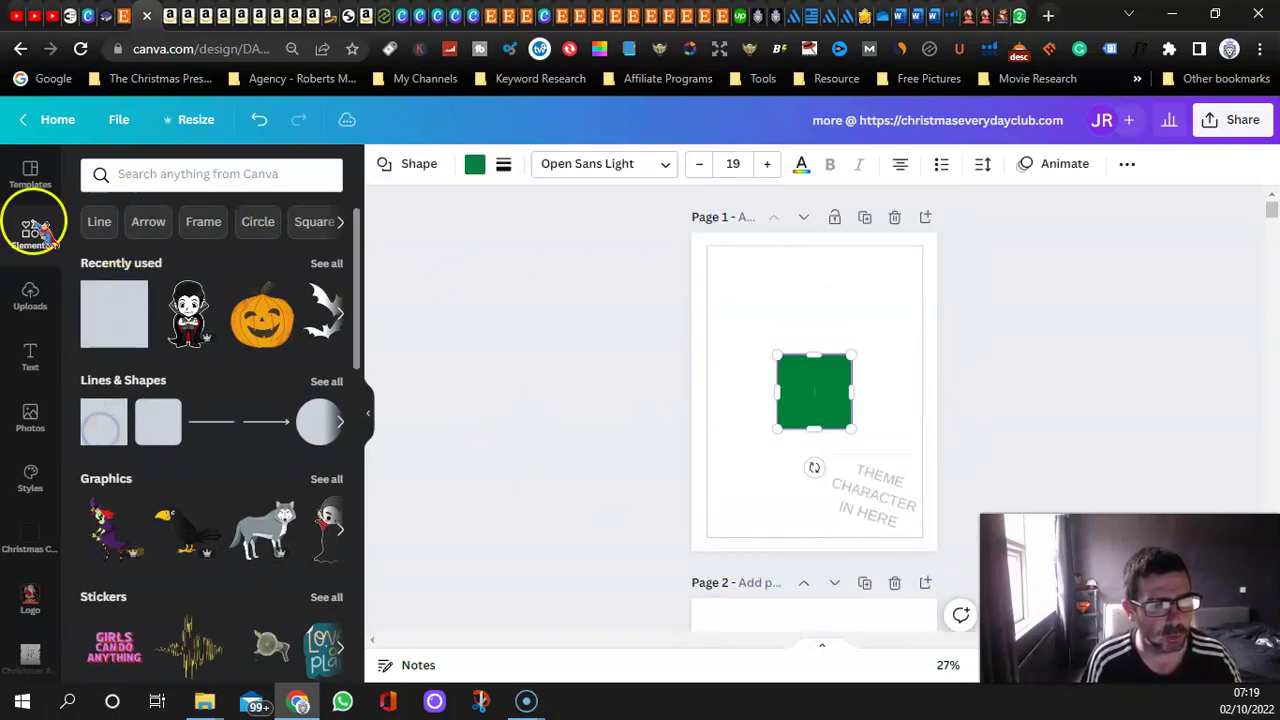
{"action": "left_click_drag", "start_coordinate": [834, 372], "coordinate": [750, 292]}
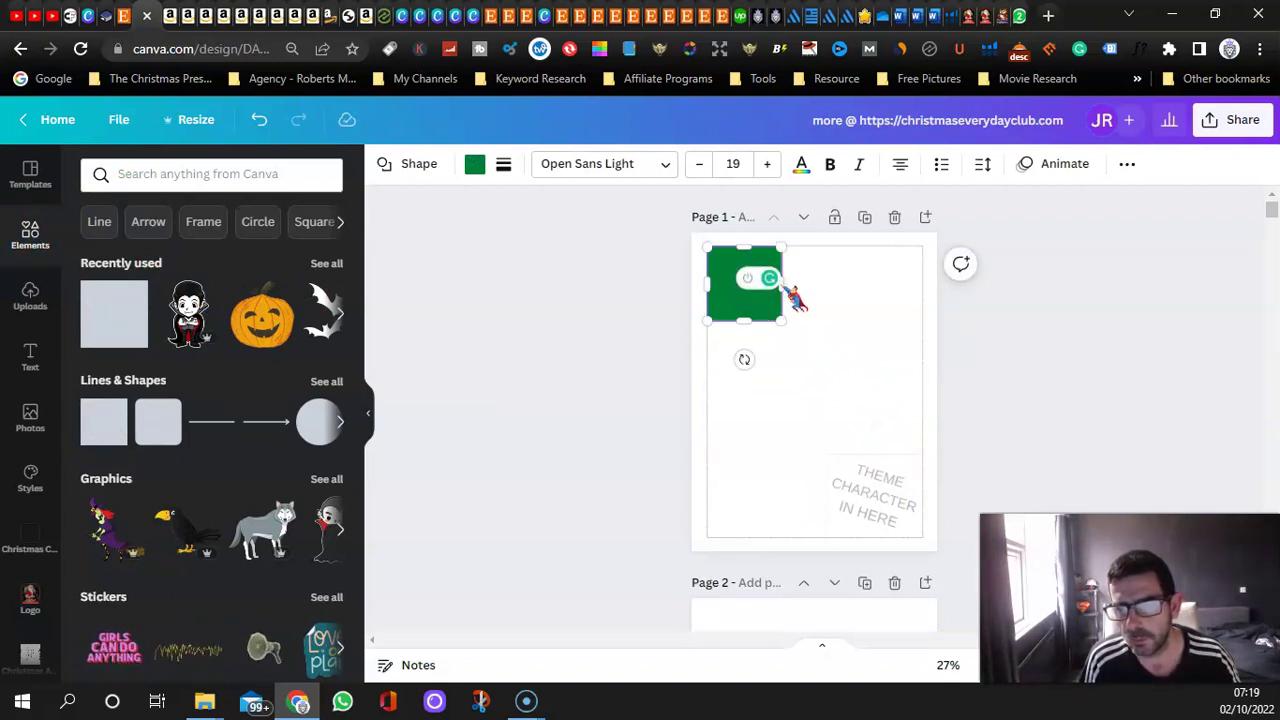
{"action": "left_click", "coordinate": [795, 286]}
{"action": "left_click_drag", "start_coordinate": [785, 298], "coordinate": [930, 310]}
{"action": "left_click_drag", "start_coordinate": [820, 318], "coordinate": [843, 536]}
Copy the green rectangle onto page 2, then delete it from page 1.
{"action": "right_click", "coordinate": [791, 401]}
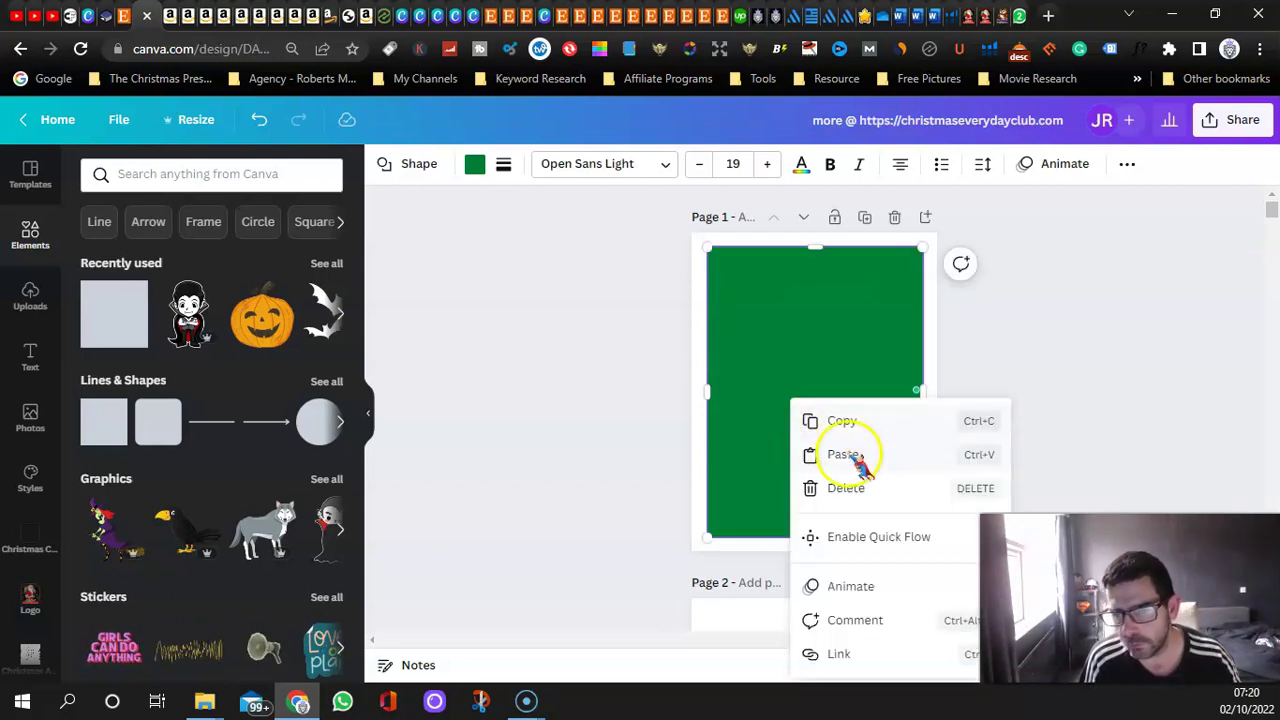
{"action": "left_click", "coordinate": [843, 423]}
{"action": "scroll", "coordinate": [617, 366], "scroll_direction": "down", "scroll_amount": 5}
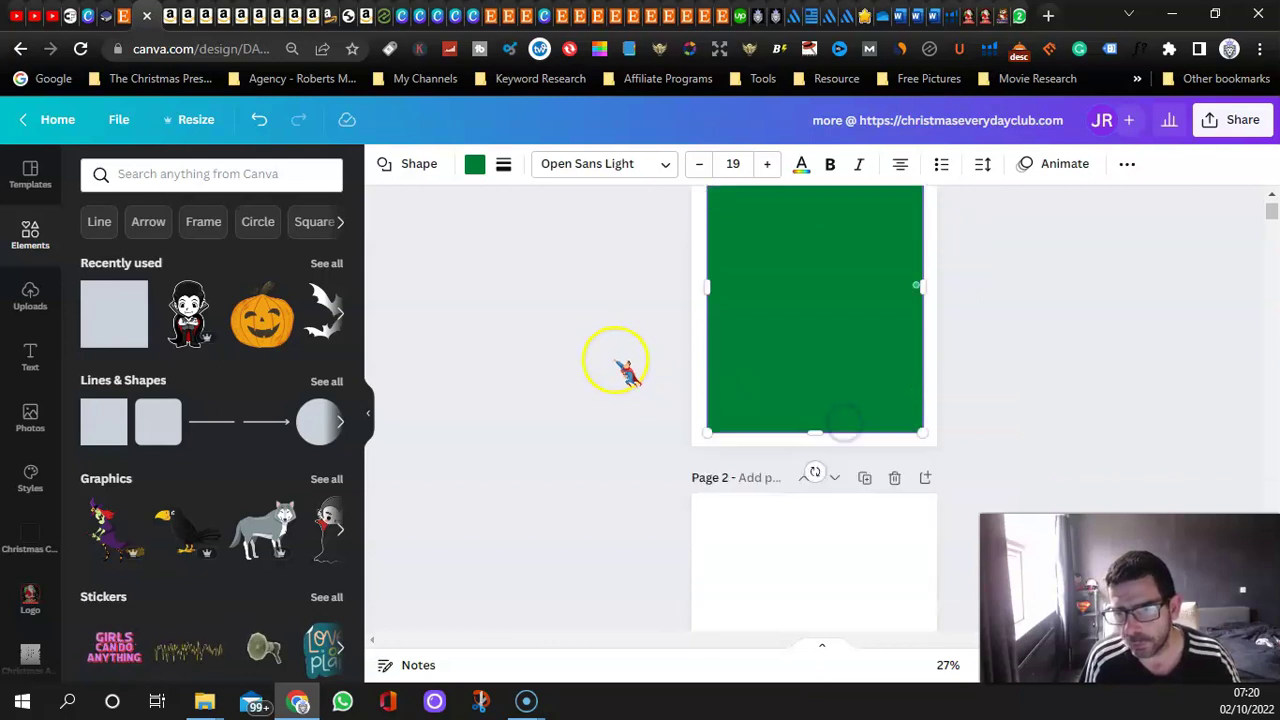
{"action": "right_click", "coordinate": [772, 467]}
{"action": "left_click", "coordinate": [832, 523]}
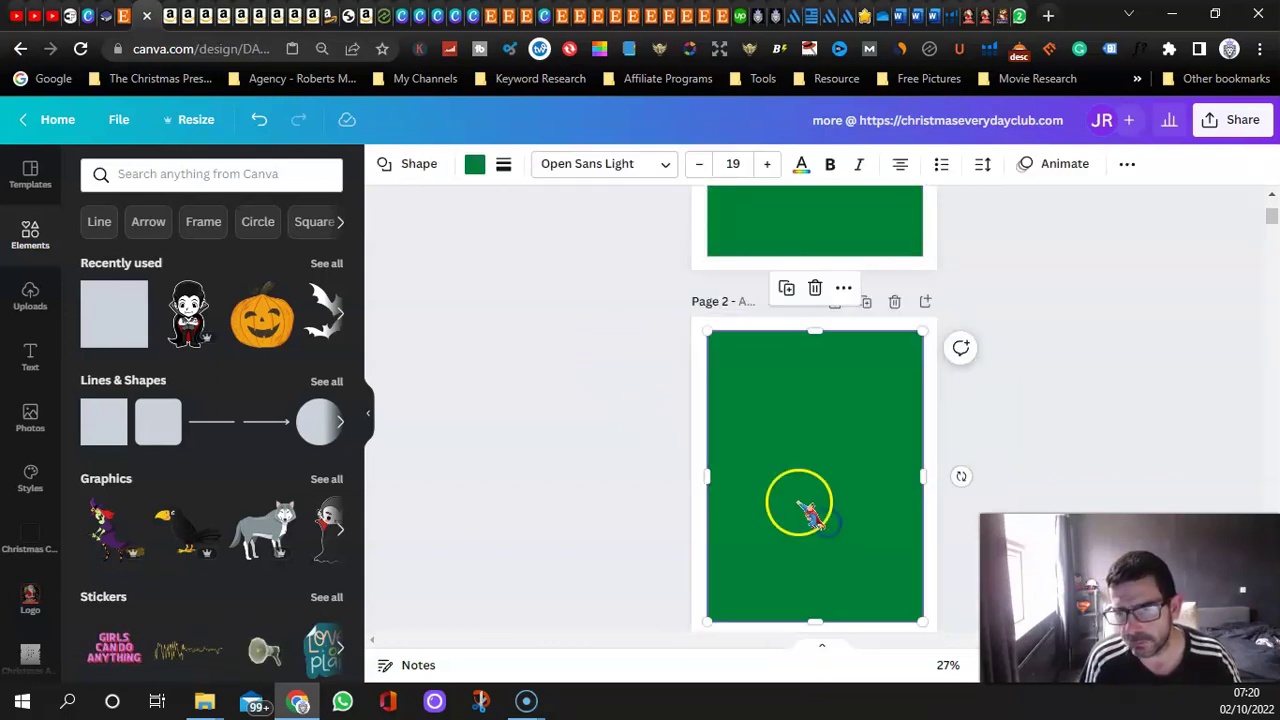
{"action": "scroll", "coordinate": [760, 210], "scroll_direction": "up", "scroll_amount": 4}
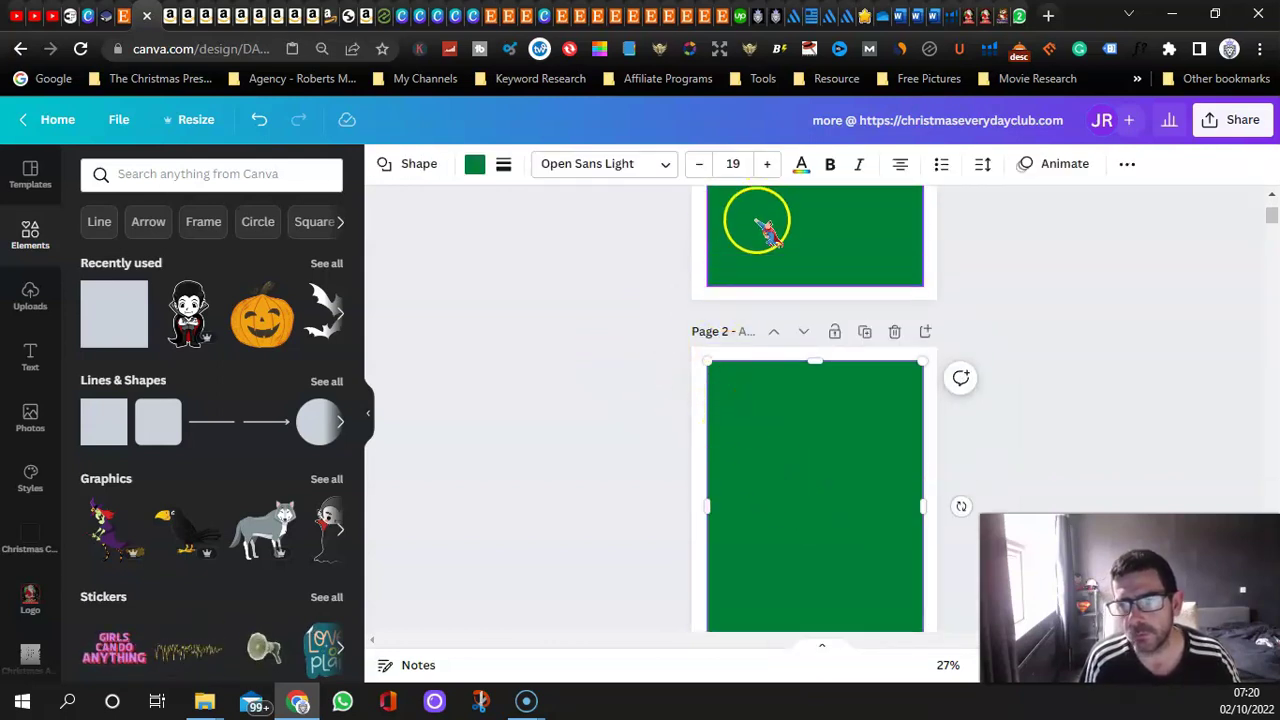
{"action": "right_click", "coordinate": [777, 345]}
{"action": "left_click", "coordinate": [843, 433]}
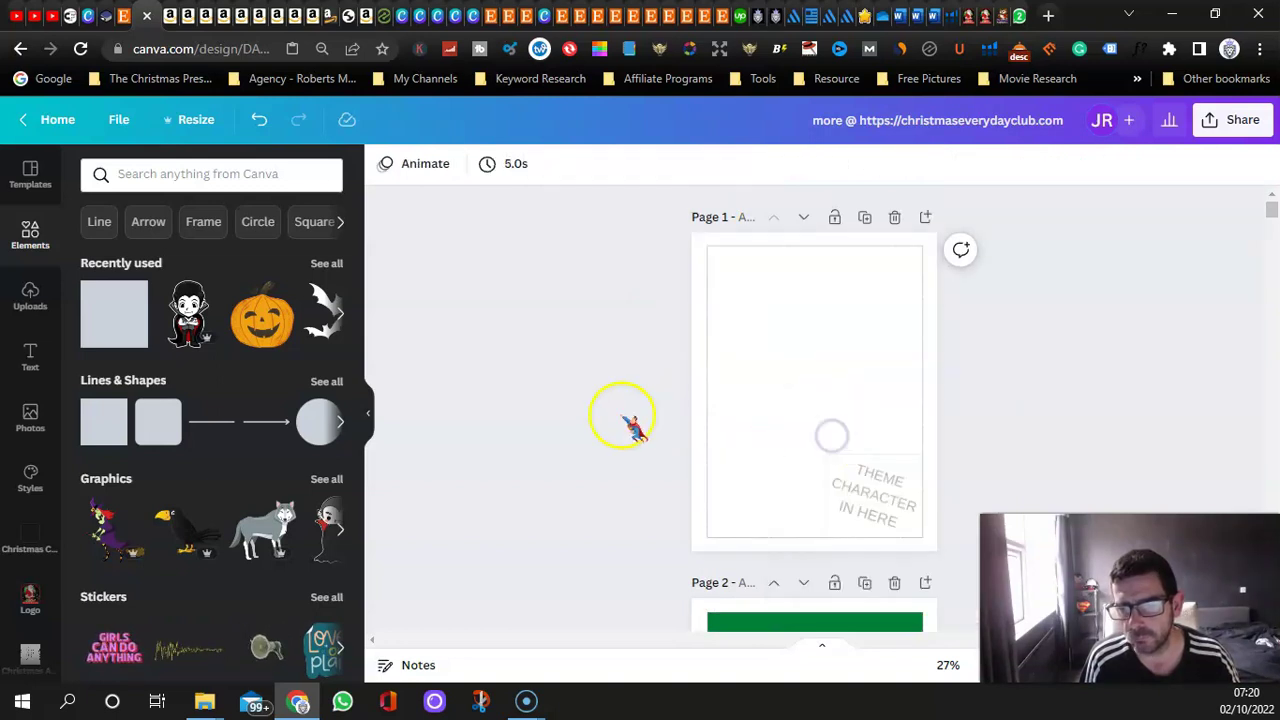
Search elements for witch graphics and place the purple moon witch image on page 2.
{"action": "scroll", "coordinate": [620, 420], "scroll_direction": "down", "scroll_amount": 4}
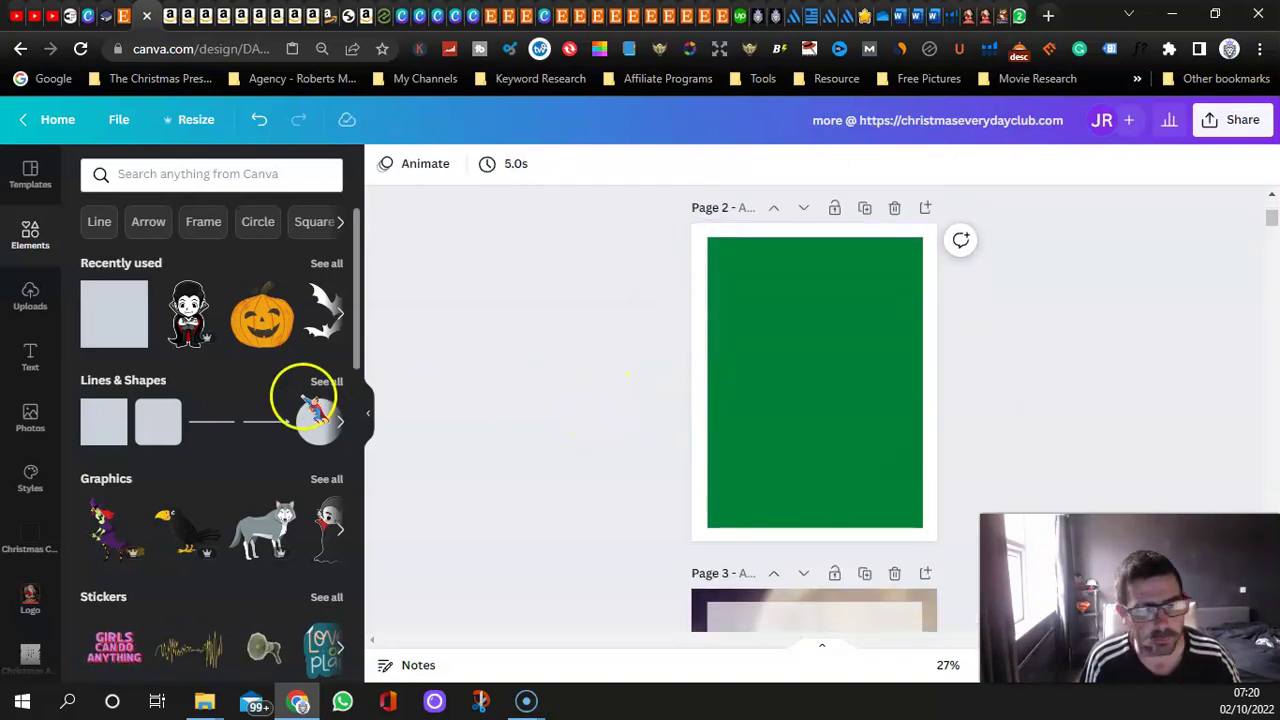
{"action": "left_click", "coordinate": [199, 177]}
{"action": "type", "text": "witch"}
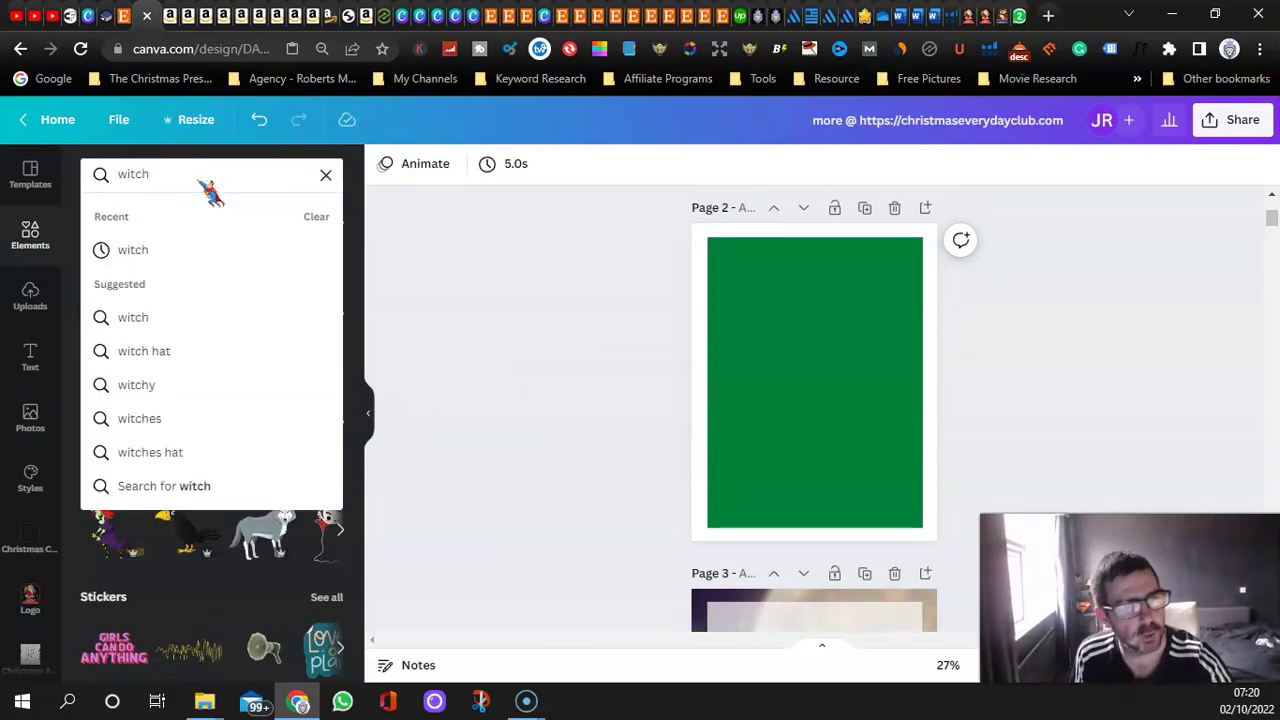
{"action": "key", "text": "Return"}
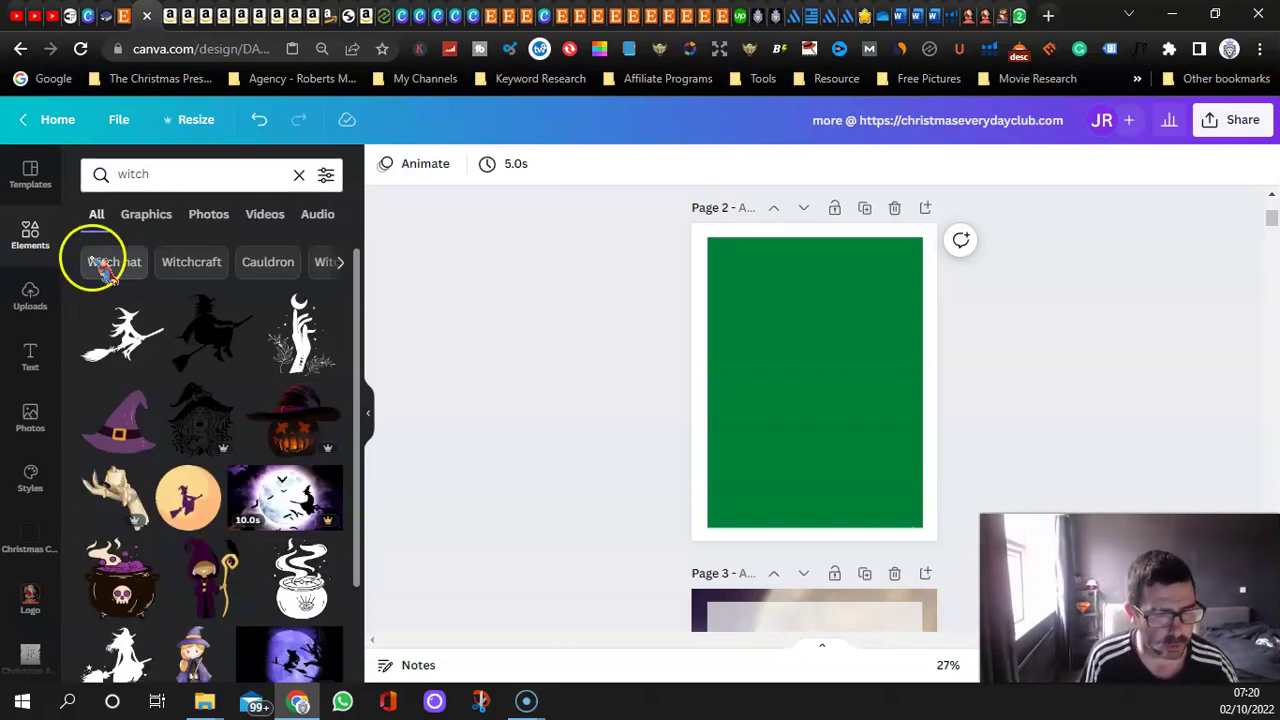
{"action": "scroll", "coordinate": [139, 349], "scroll_direction": "down", "scroll_amount": 5}
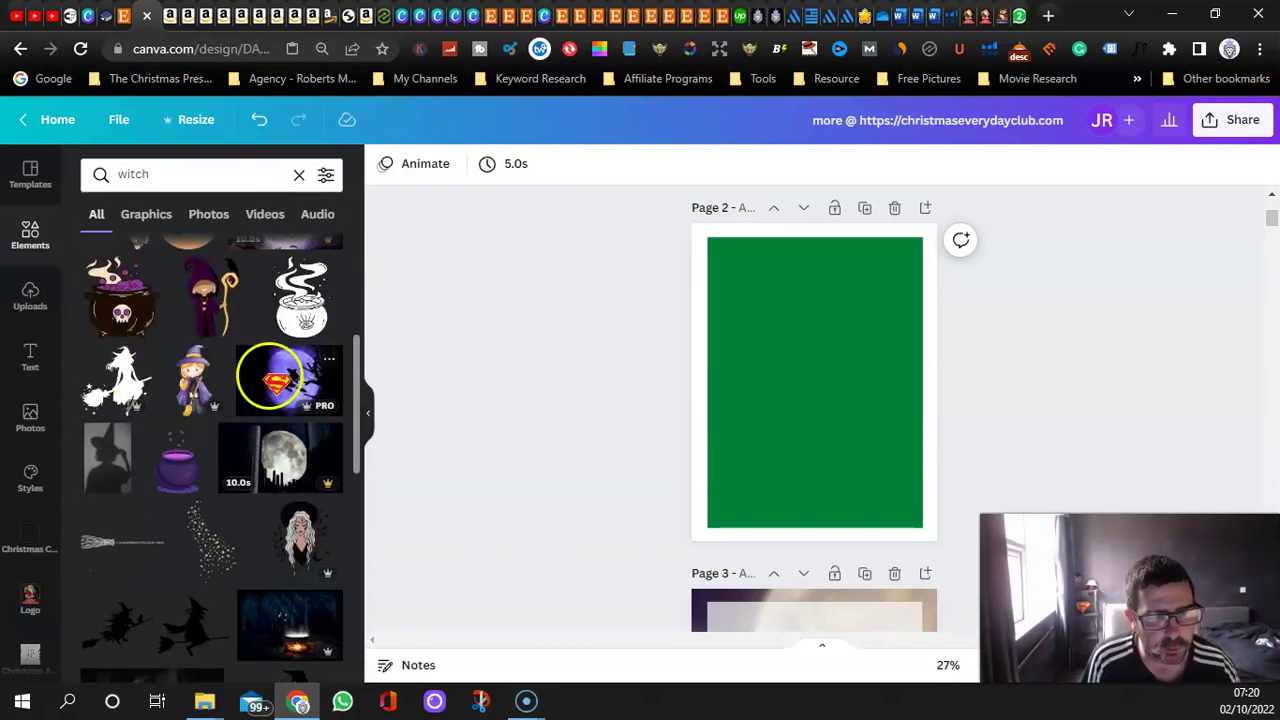
{"action": "left_click_drag", "start_coordinate": [266, 376], "coordinate": [699, 352]}
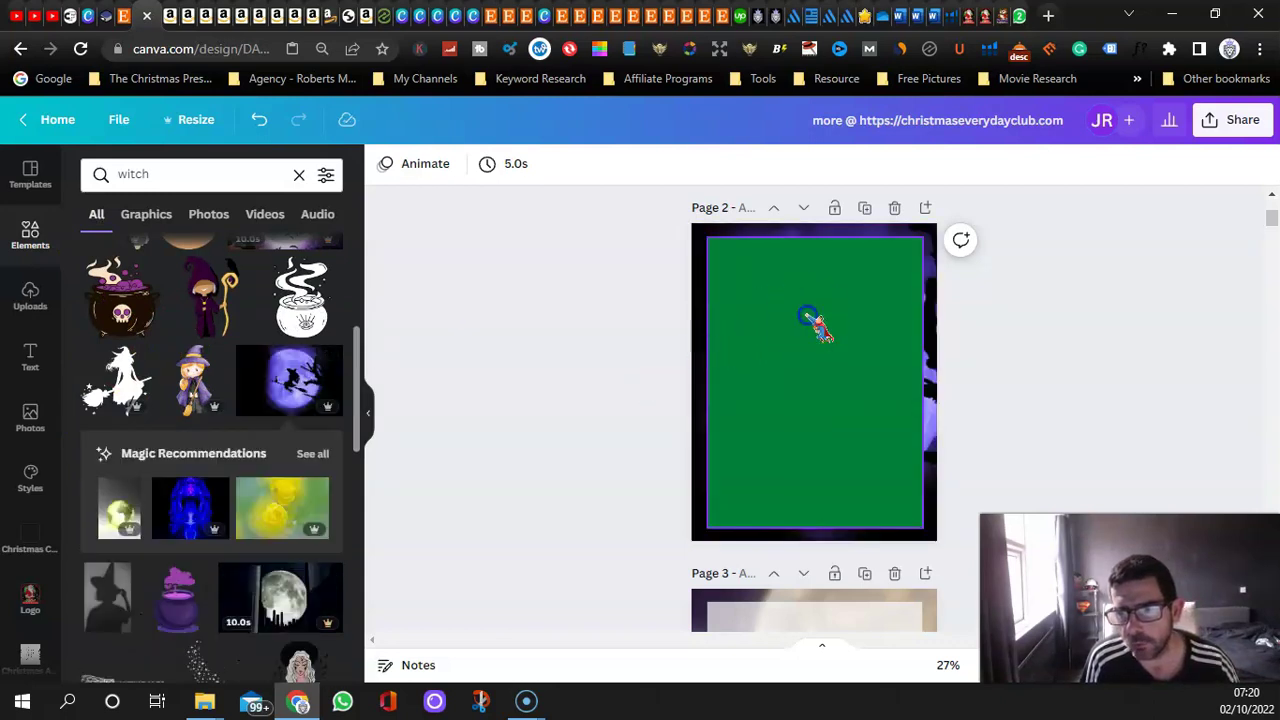
Turn page 2's rectangle white and lower its transparency to about 52.
{"action": "left_click", "coordinate": [818, 312]}
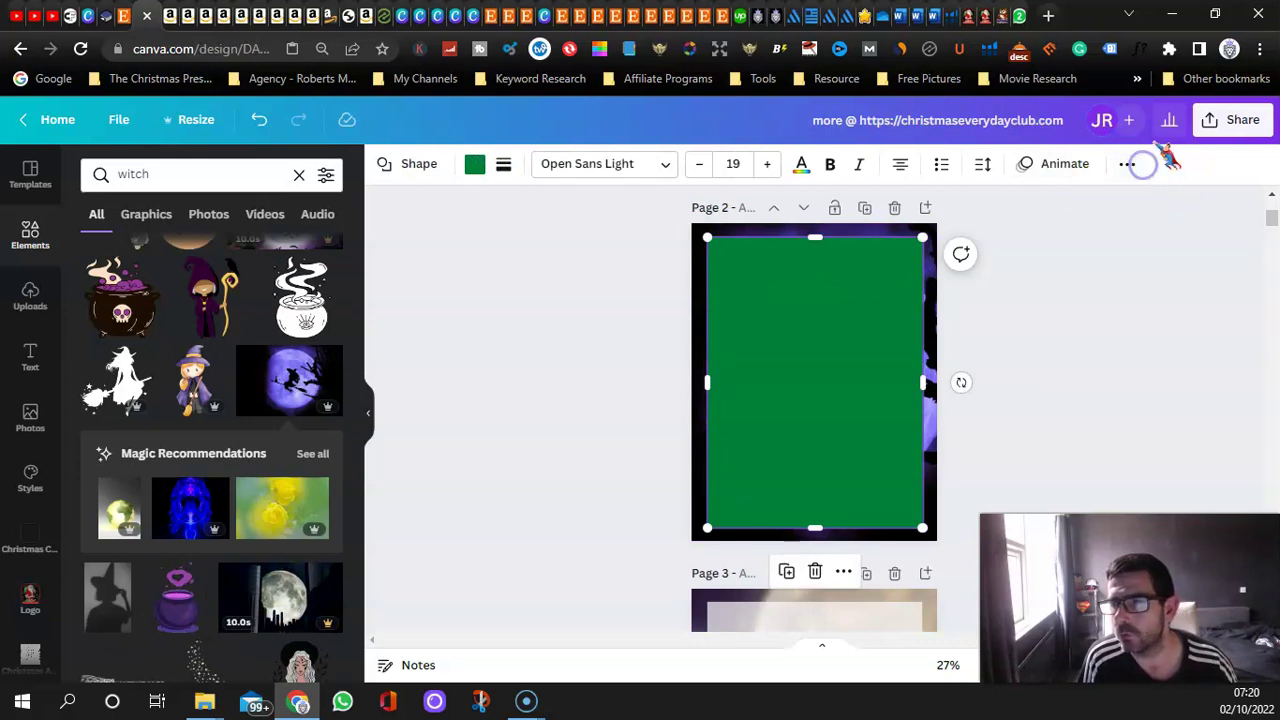
{"action": "left_click", "coordinate": [1127, 164]}
{"action": "left_click", "coordinate": [1048, 205]}
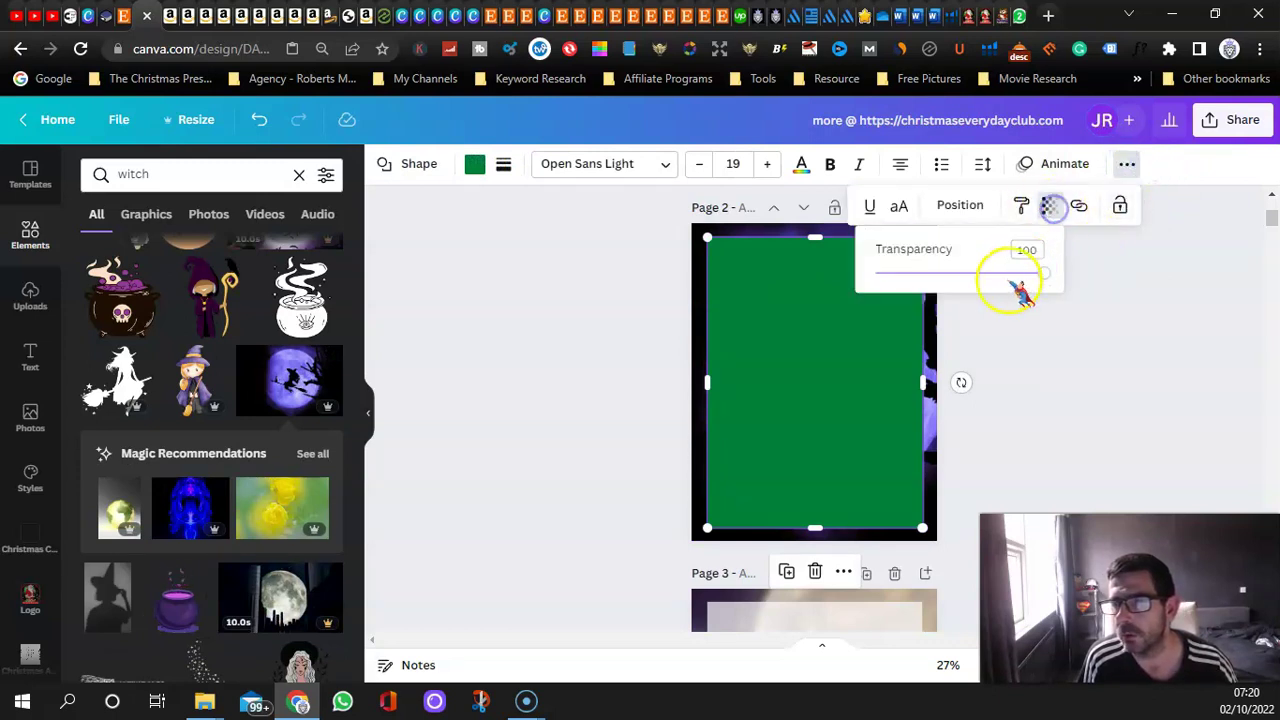
{"action": "mouse_move", "coordinate": [1044, 272]}
{"action": "left_mouse_down"}
{"action": "mouse_move", "coordinate": [1020, 277]}
{"action": "mouse_move", "coordinate": [1044, 280]}
{"action": "left_mouse_up"}
{"action": "left_click", "coordinate": [789, 320]}
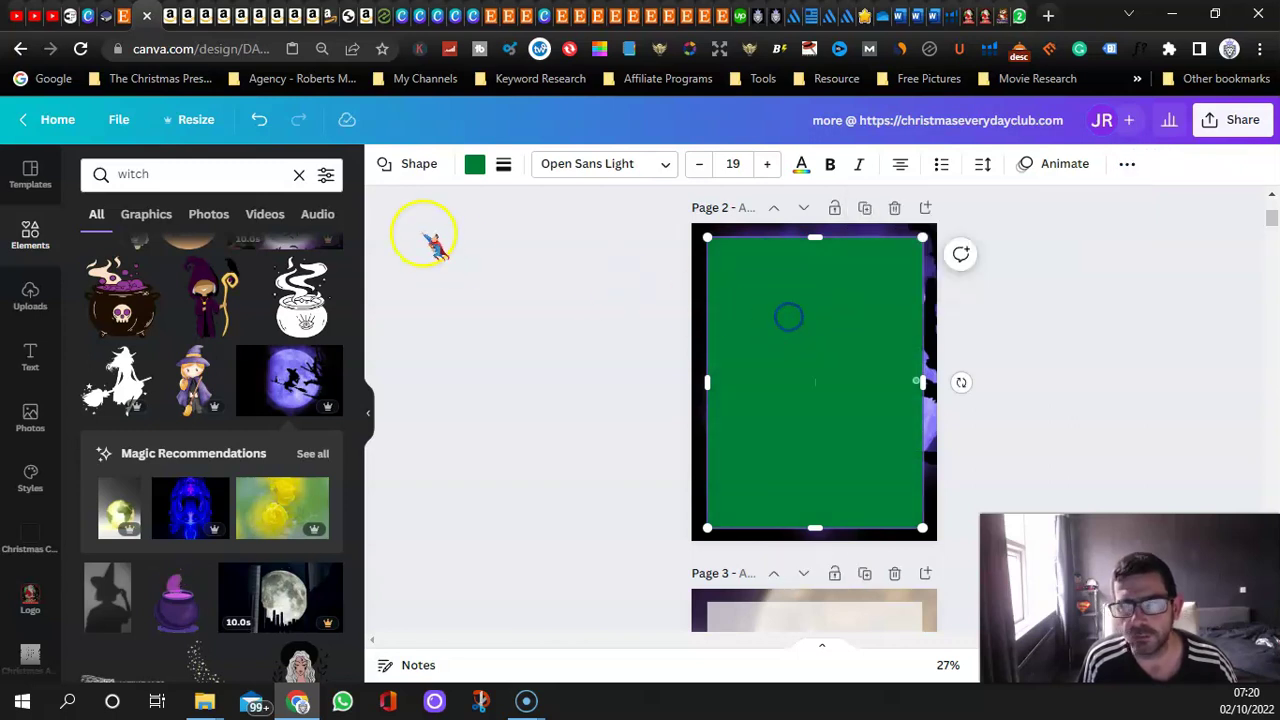
{"action": "left_click", "coordinate": [474, 163]}
{"action": "left_click", "coordinate": [144, 615]}
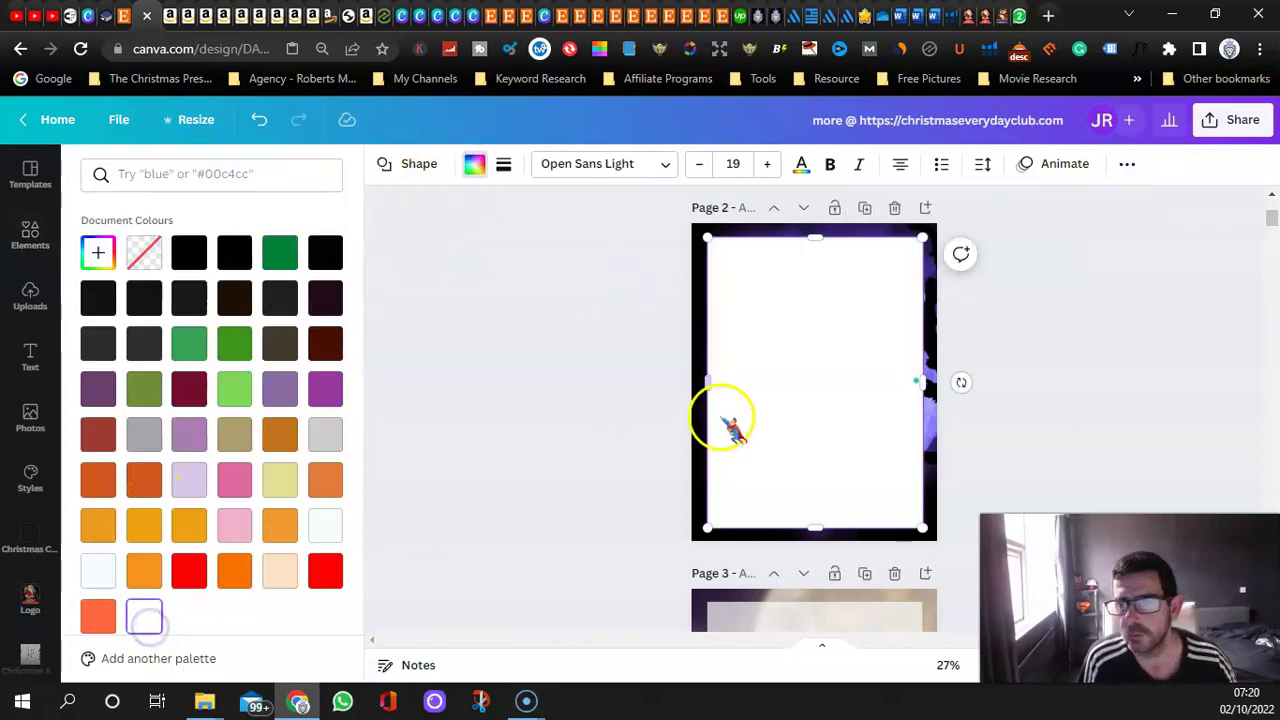
{"action": "left_click", "coordinate": [1127, 163]}
{"action": "left_click", "coordinate": [1050, 206]}
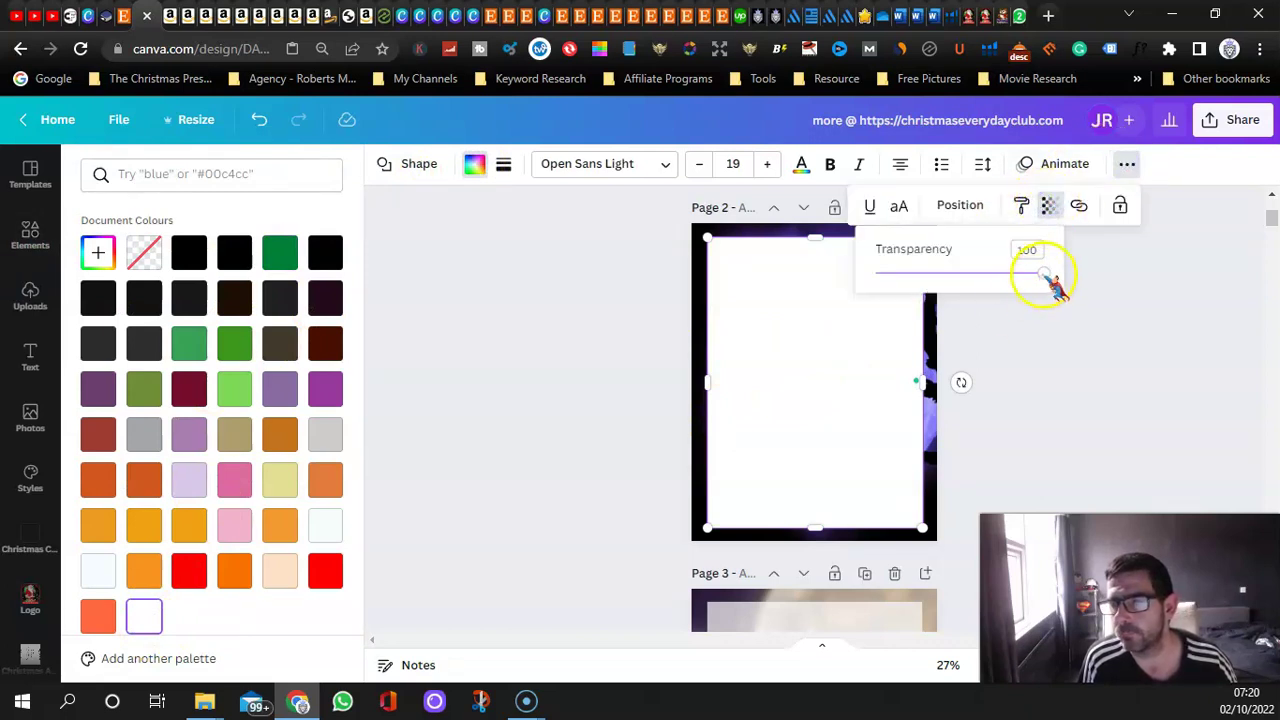
{"action": "left_click_drag", "start_coordinate": [1045, 276], "coordinate": [968, 276]}
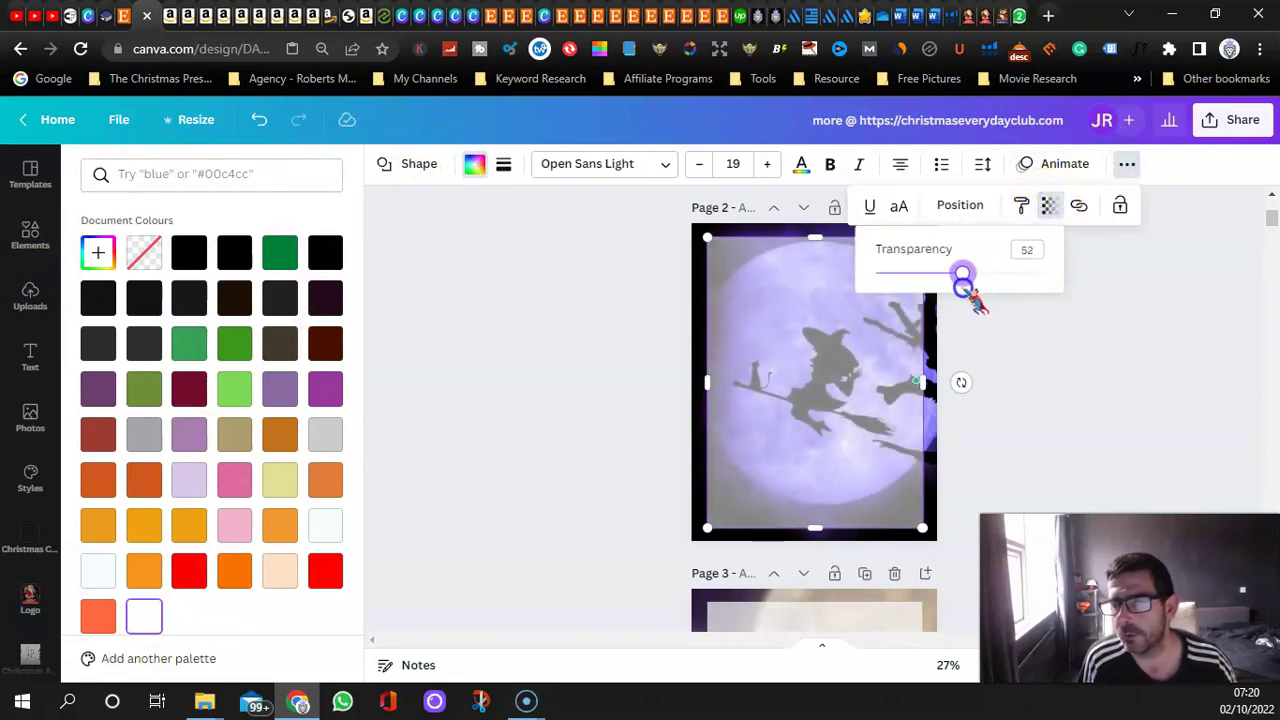
{"action": "left_click", "coordinate": [832, 324]}
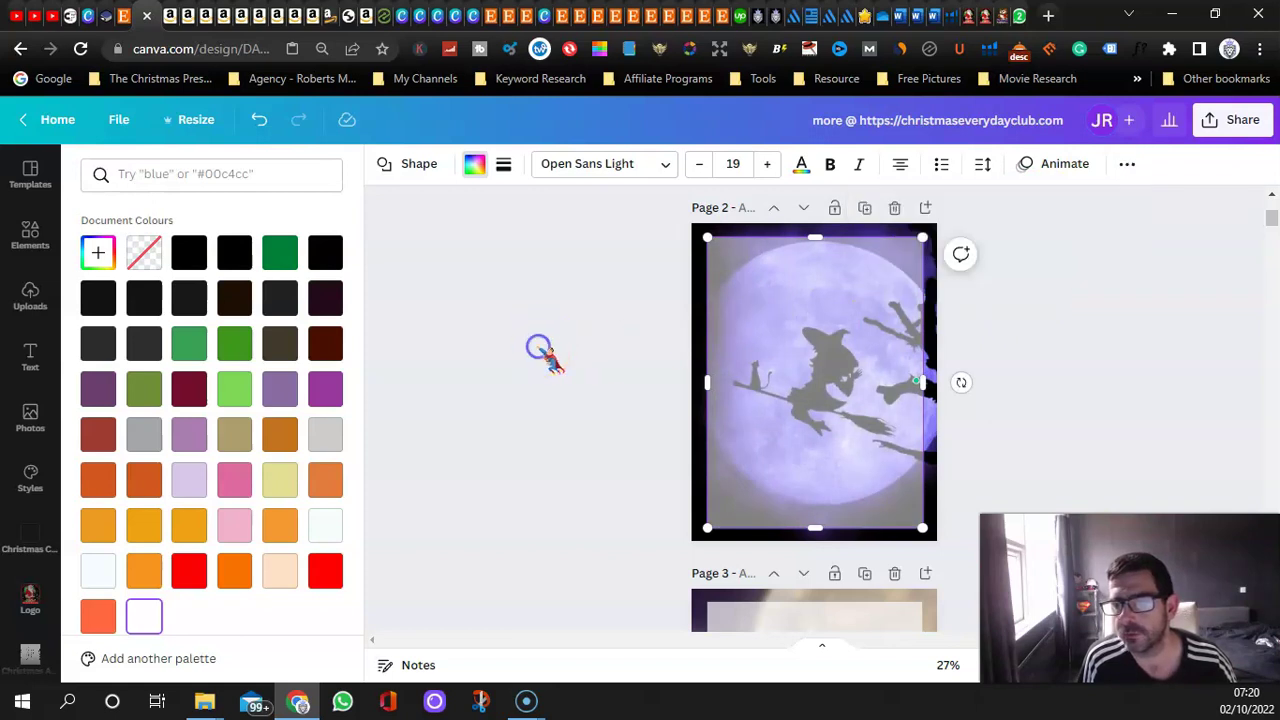
{"action": "left_click", "coordinate": [585, 345]}
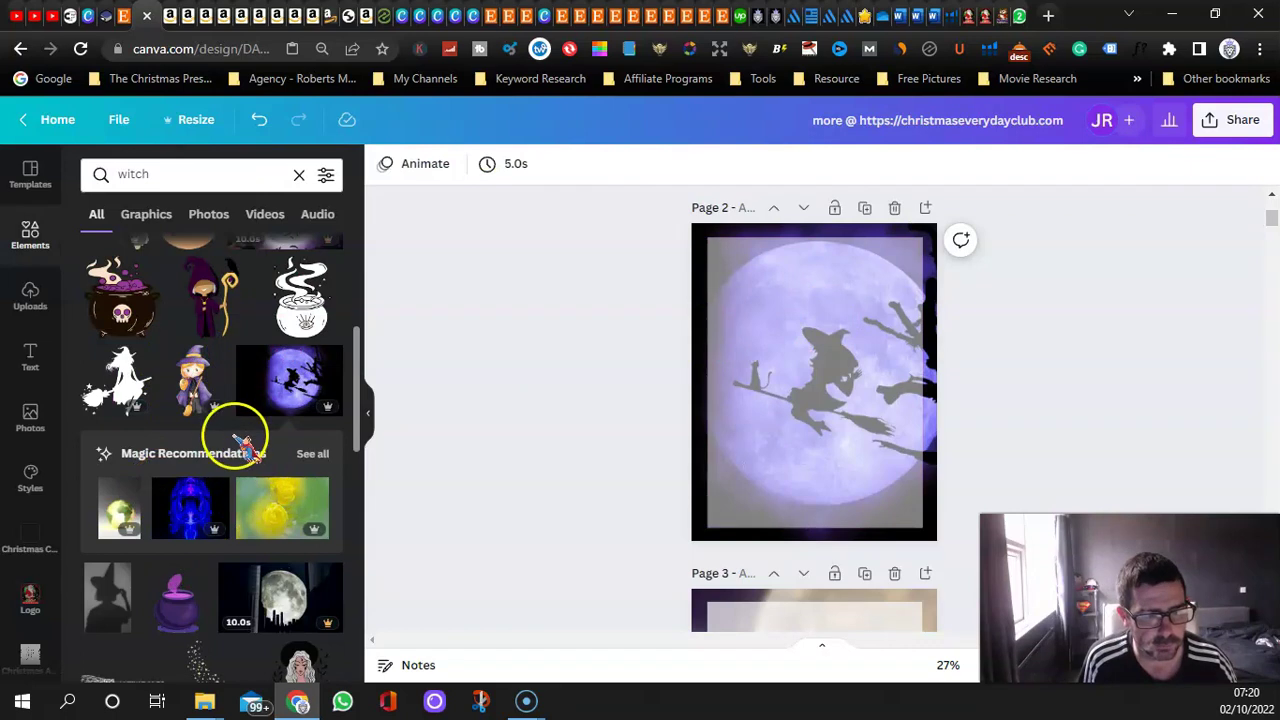
Filter the witch element results to static images only.
{"action": "scroll", "coordinate": [245, 444], "scroll_direction": "up", "scroll_amount": 5}
{"action": "mouse_move", "coordinate": [288, 495]}
{"action": "left_mouse_down"}
{"action": "mouse_move", "coordinate": [689, 382]}
{"action": "mouse_move", "coordinate": [277, 480]}
{"action": "mouse_move", "coordinate": [285, 495]}
{"action": "left_mouse_up"}
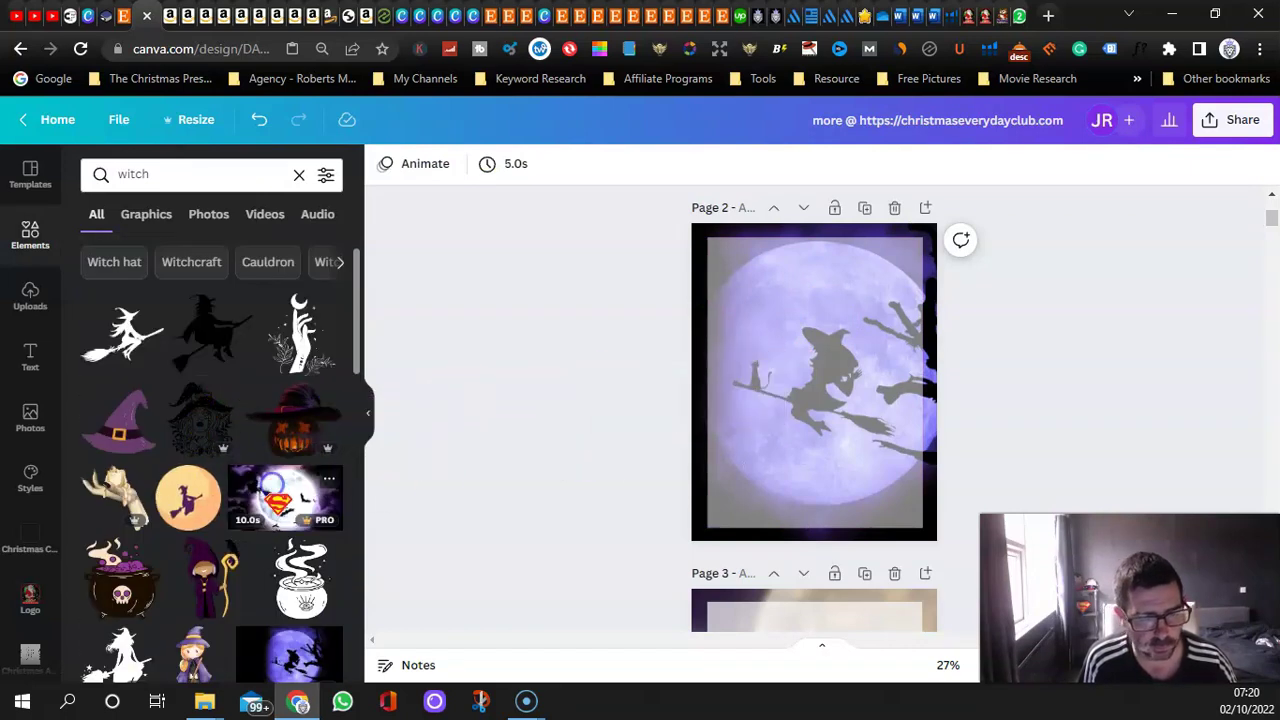
{"action": "left_click", "coordinate": [326, 174]}
{"action": "scroll", "coordinate": [160, 410], "scroll_direction": "down", "scroll_amount": 2}
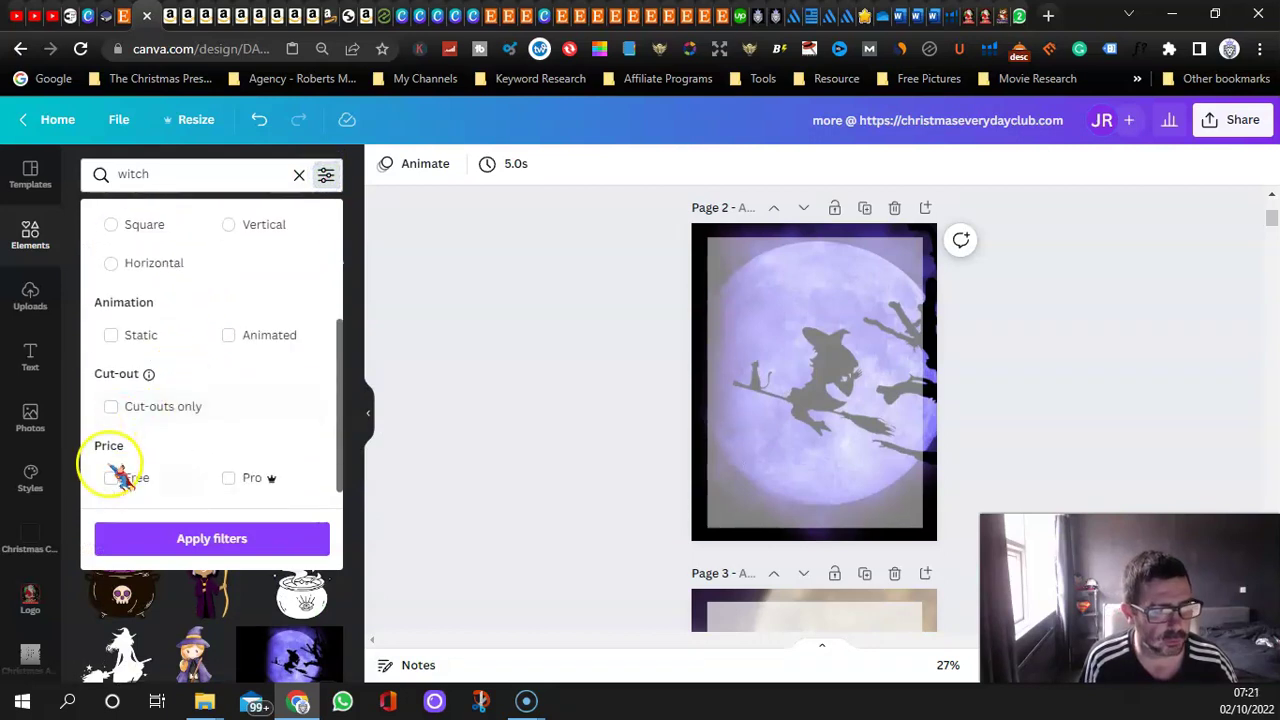
{"action": "left_click", "coordinate": [111, 335]}
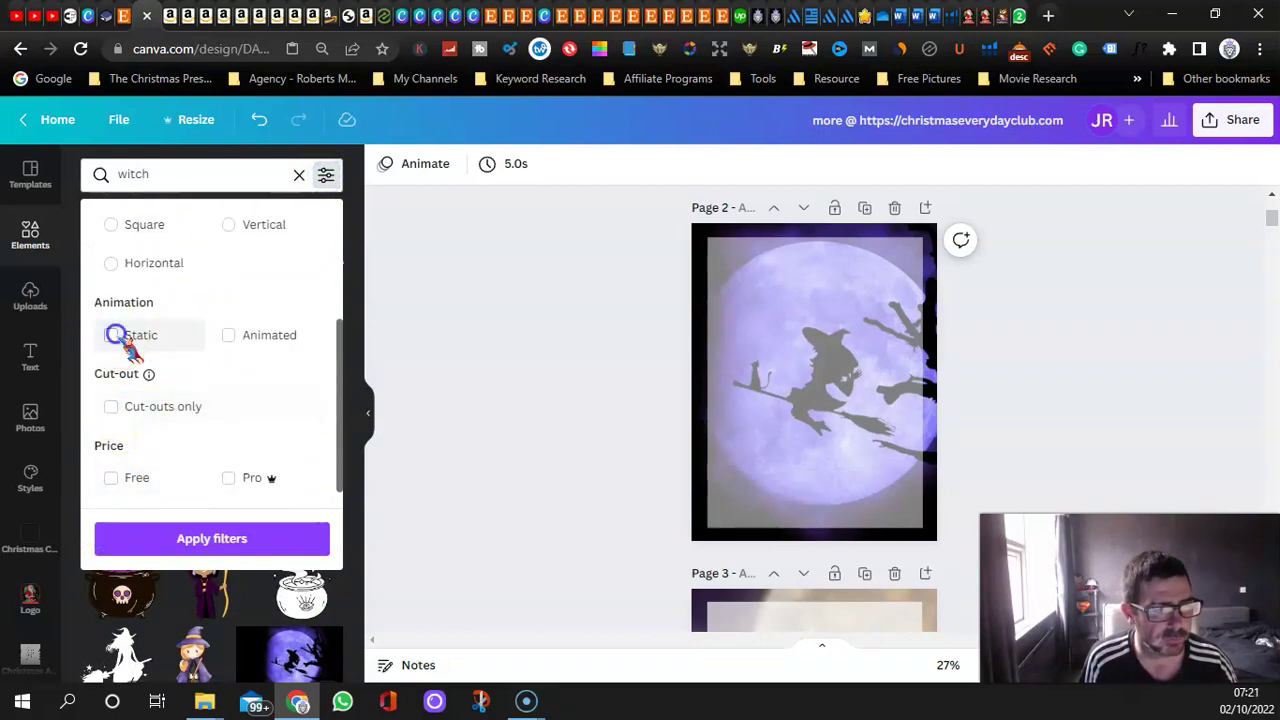
{"action": "left_click", "coordinate": [212, 540]}
Browse the witch results and bring the purple witch-hat black cat graphic onto page 1.
{"action": "scroll", "coordinate": [228, 398], "scroll_direction": "down", "scroll_amount": 5}
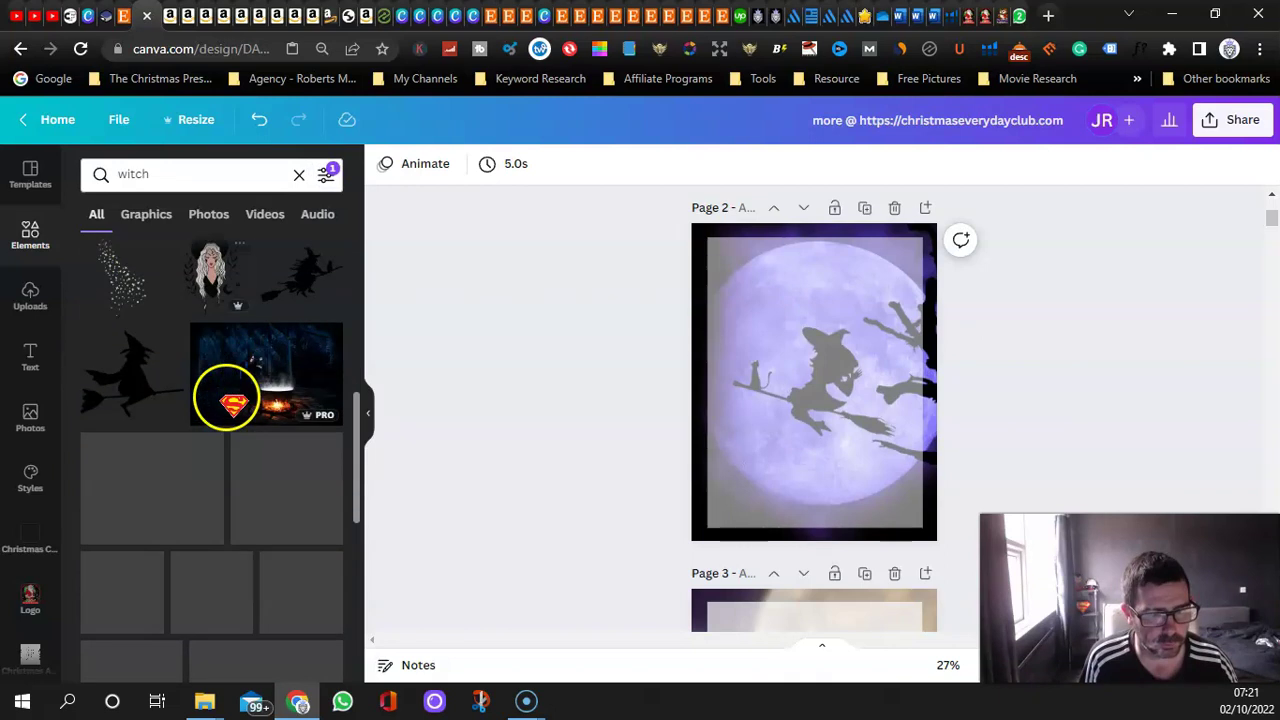
{"action": "left_click_drag", "start_coordinate": [228, 398], "coordinate": [150, 445]}
{"action": "scroll", "coordinate": [175, 420], "scroll_direction": "down", "scroll_amount": 10}
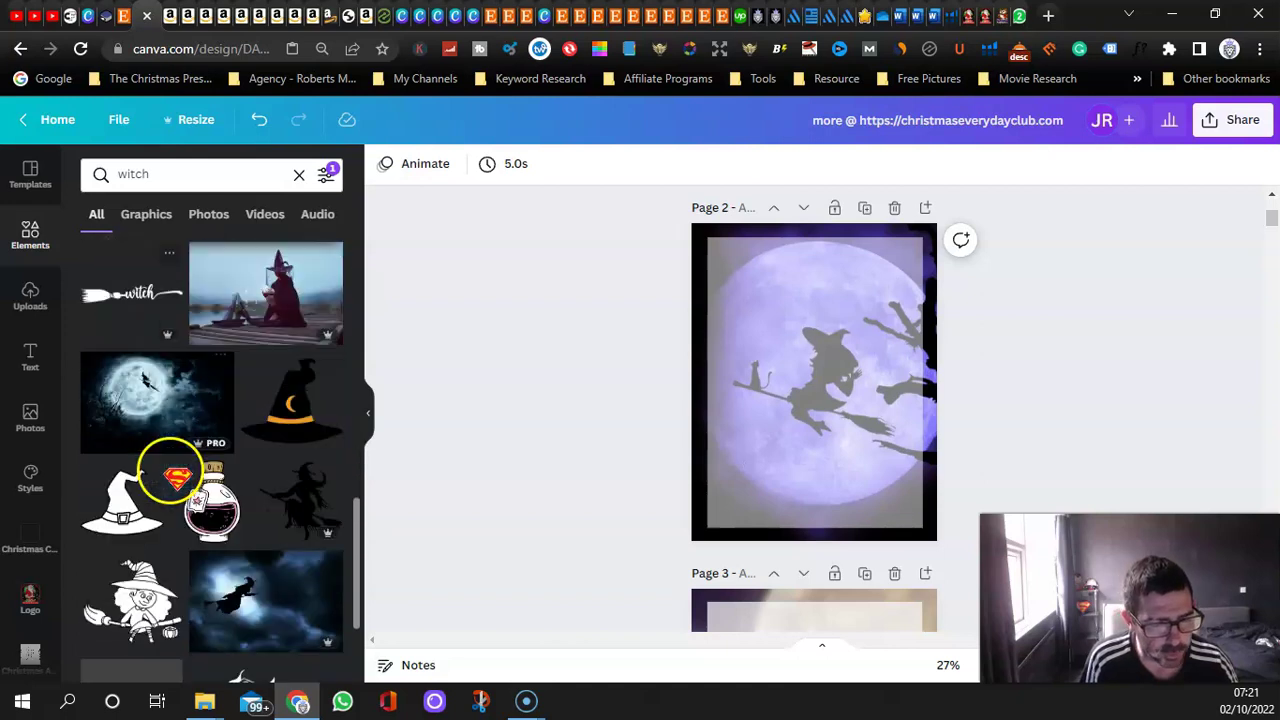
{"action": "scroll", "coordinate": [175, 363], "scroll_direction": "down", "scroll_amount": 2}
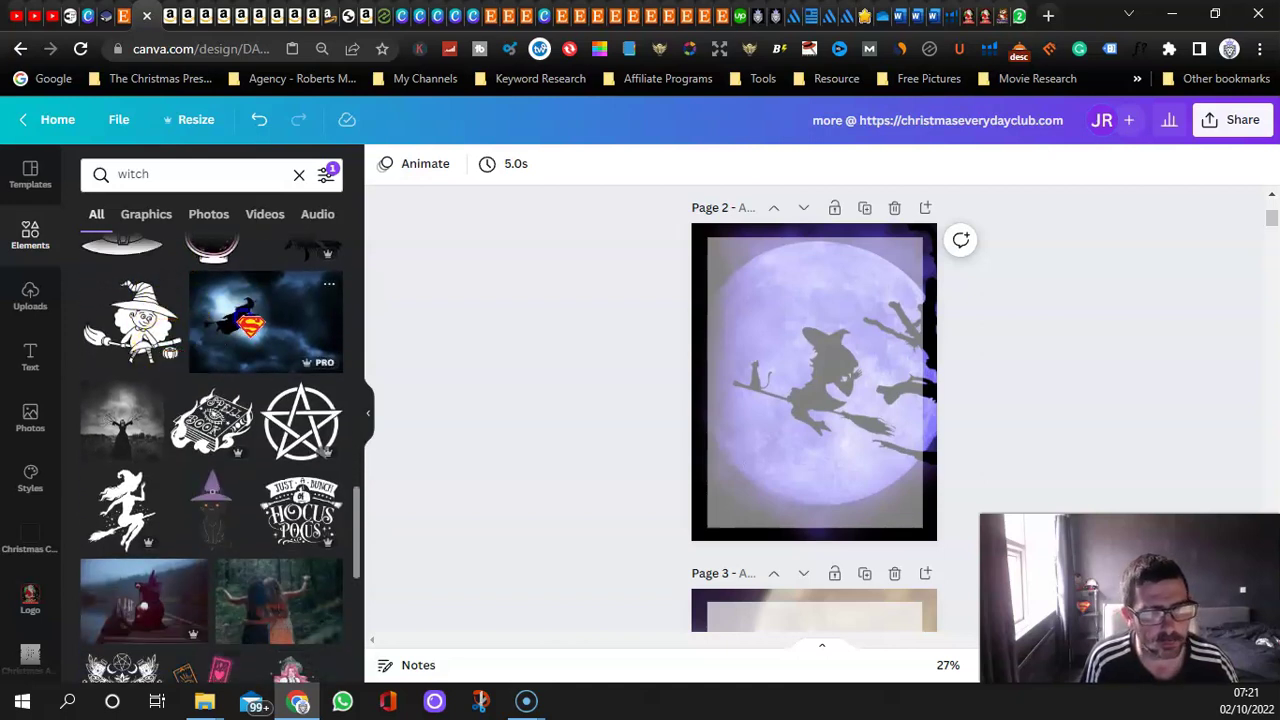
{"action": "left_click_drag", "start_coordinate": [265, 320], "coordinate": [429, 357]}
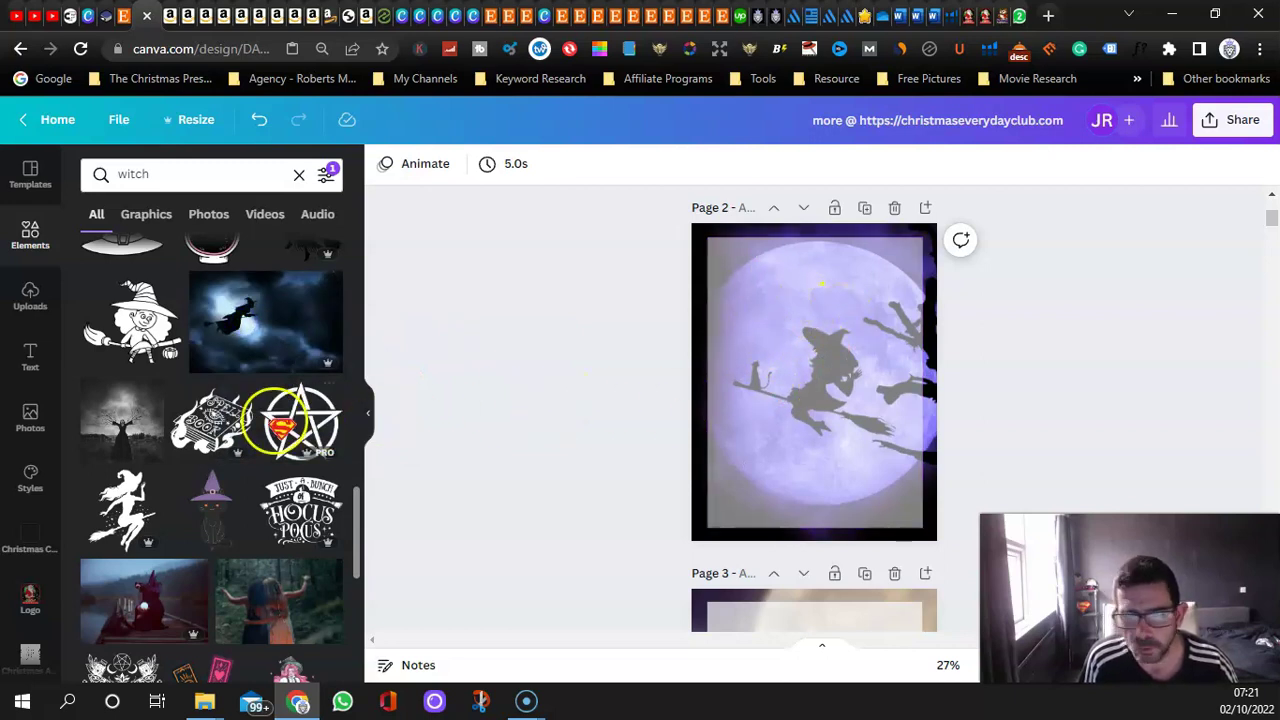
{"action": "scroll", "coordinate": [155, 412], "scroll_direction": "down", "scroll_amount": 6}
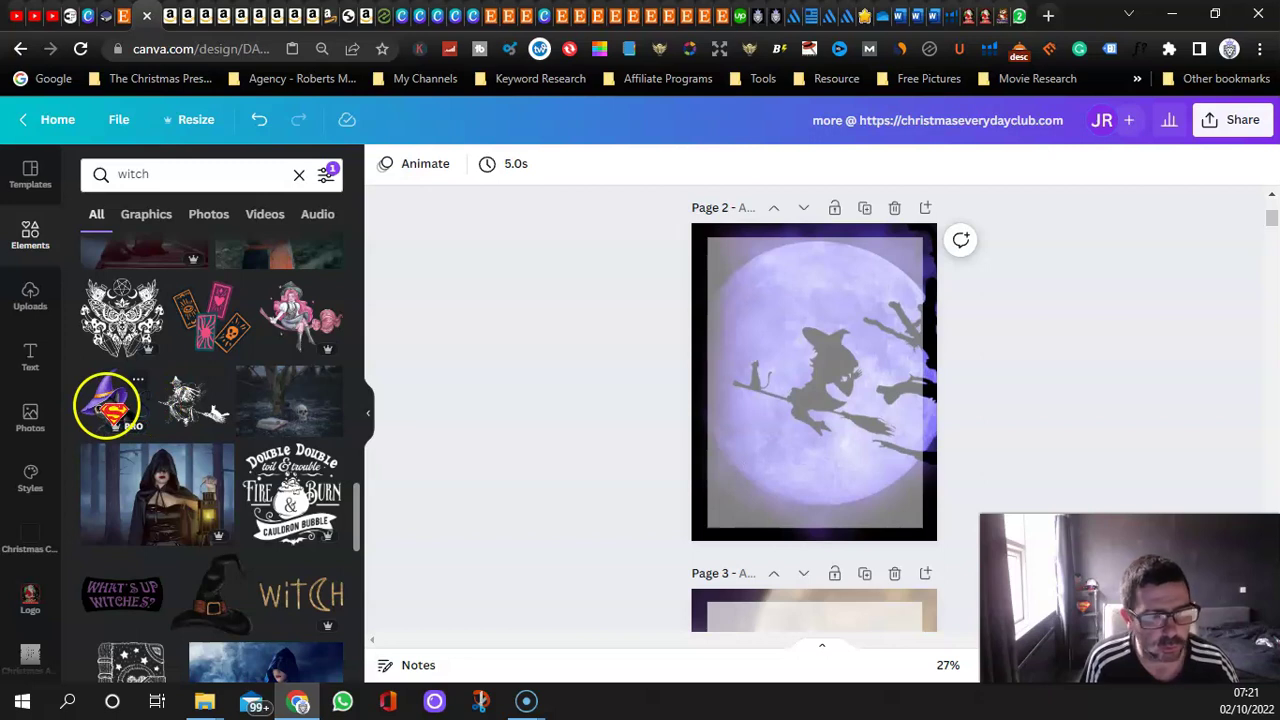
{"action": "left_click_drag", "start_coordinate": [107, 405], "coordinate": [420, 390]}
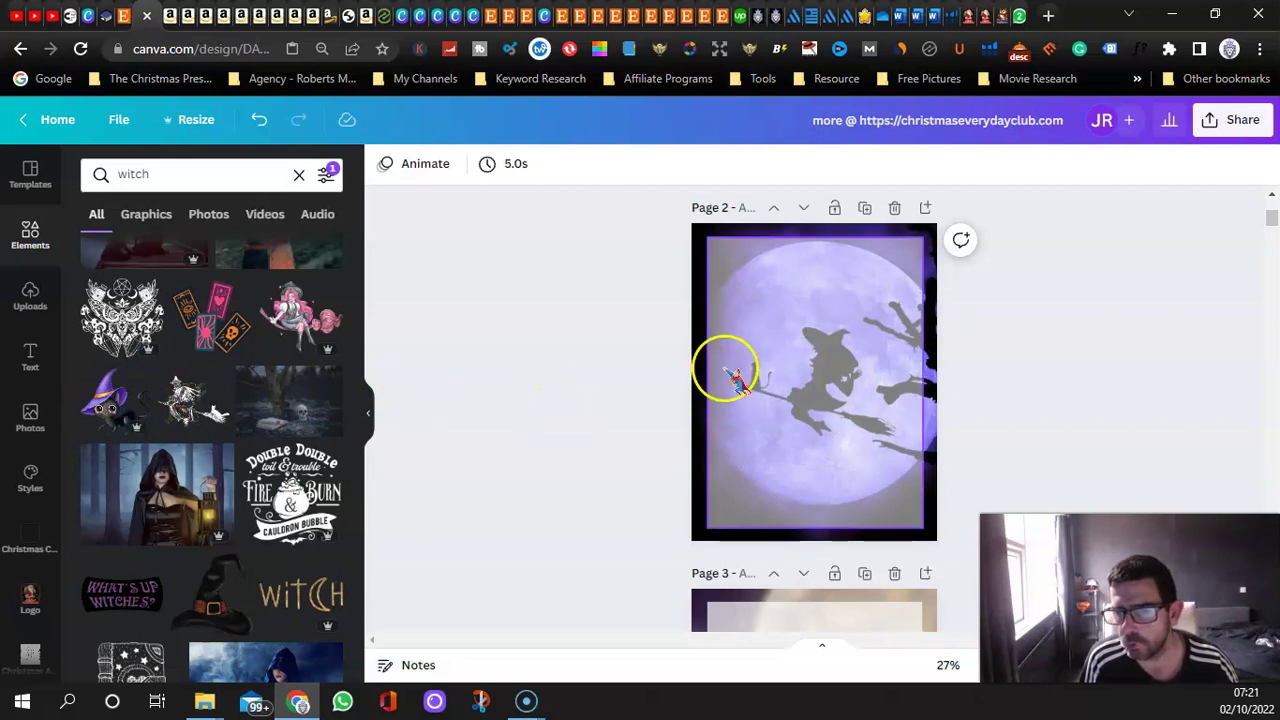
{"action": "scroll", "coordinate": [686, 378], "scroll_direction": "up", "scroll_amount": 3}
{"action": "scroll", "coordinate": [680, 374], "scroll_direction": "down", "scroll_amount": 7}
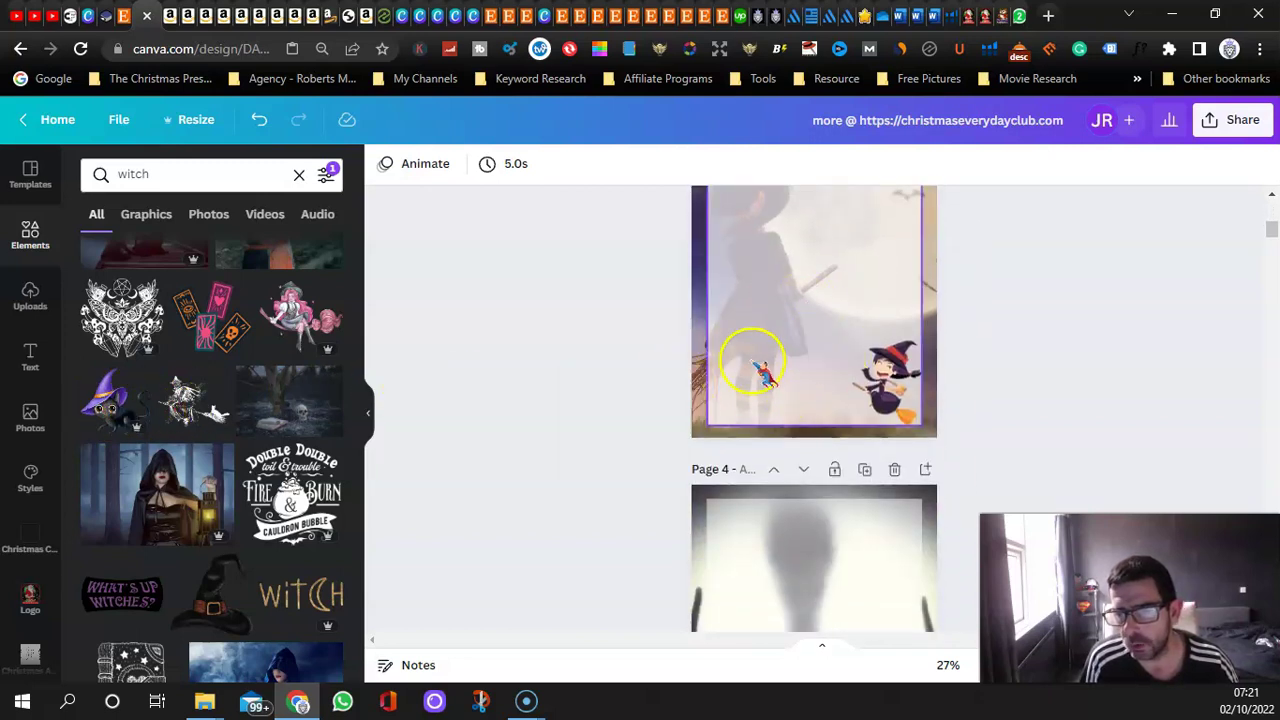
{"action": "scroll", "coordinate": [786, 429], "scroll_direction": "up", "scroll_amount": 5}
{"action": "left_click_drag", "start_coordinate": [760, 370], "coordinate": [93, 405]}
{"action": "scroll", "coordinate": [820, 294], "scroll_direction": "up", "scroll_amount": 4}
Add the witch-hat cat to page 1, shrink it and move it to the bottom-right corner.
{"action": "left_click", "coordinate": [100, 405]}
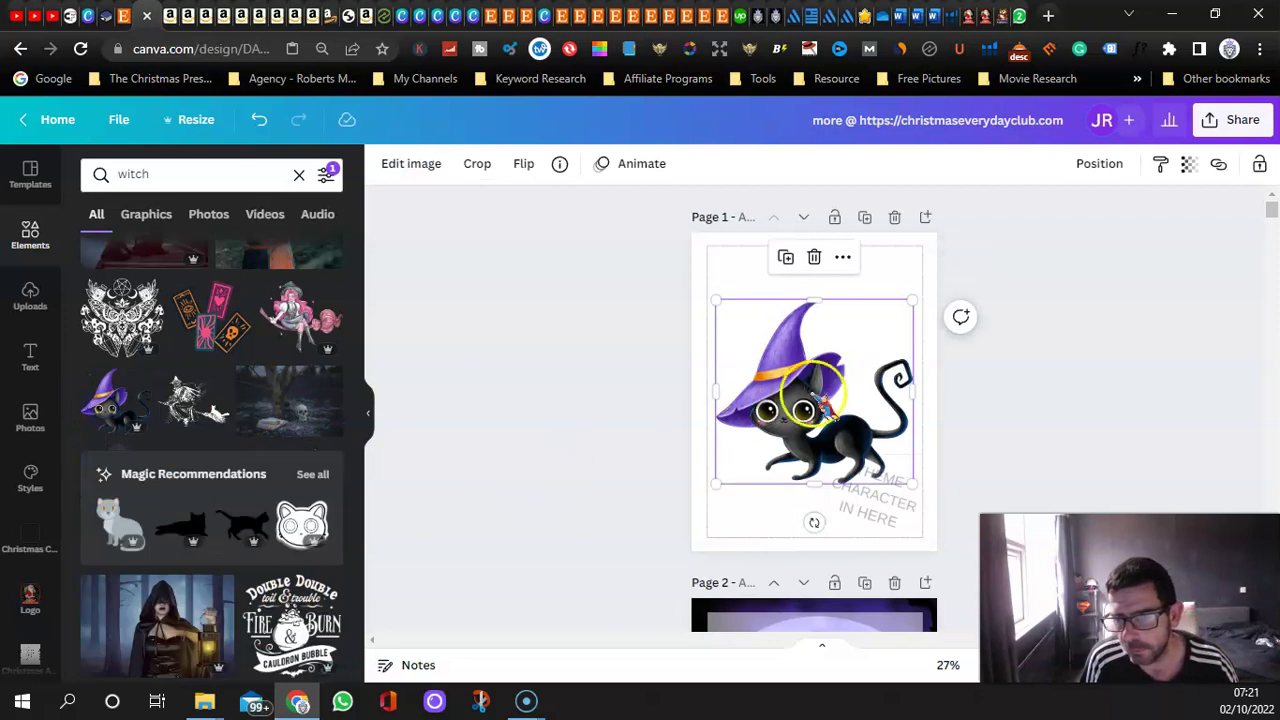
{"action": "left_click_drag", "start_coordinate": [714, 301], "coordinate": [816, 368]}
{"action": "left_click_drag", "start_coordinate": [850, 449], "coordinate": [865, 508]}
{"action": "left_click_drag", "start_coordinate": [930, 431], "coordinate": [922, 437]}
{"action": "left_click_drag", "start_coordinate": [819, 438], "coordinate": [826, 443]}
Copy the resized cat sticker and paste it onto page 2.
{"action": "right_click", "coordinate": [866, 505]}
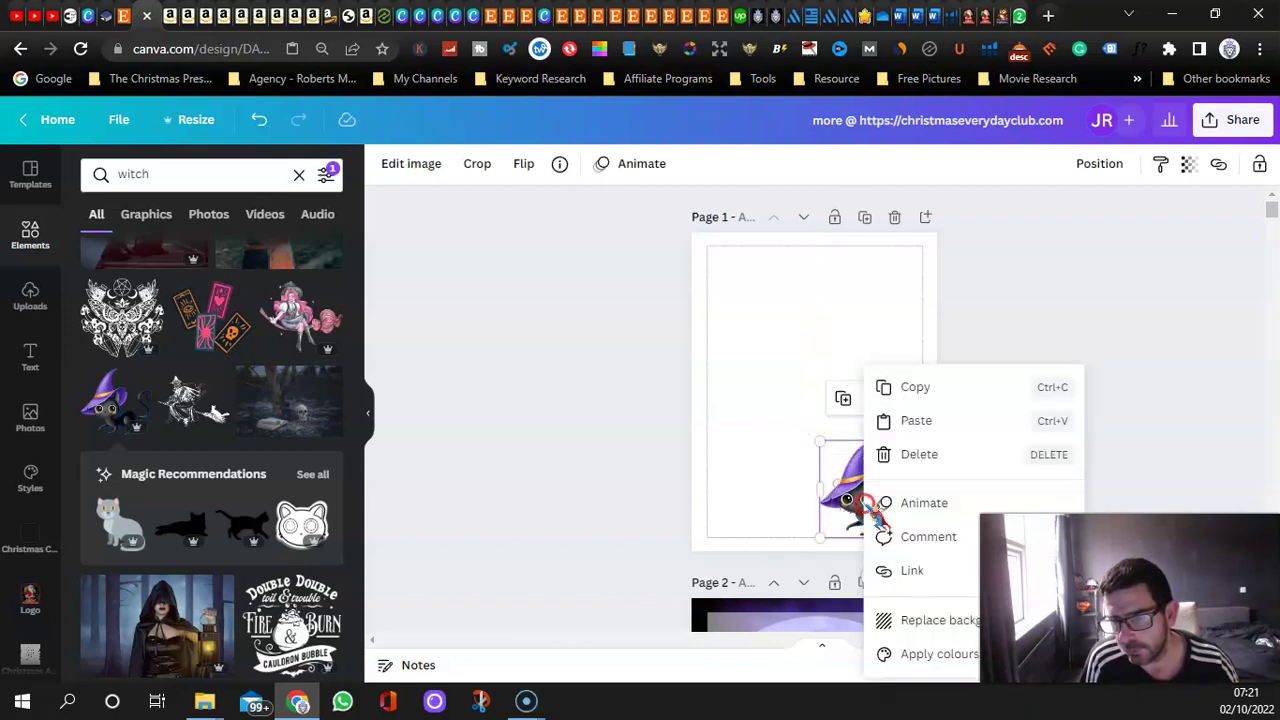
{"action": "left_click", "coordinate": [914, 387]}
{"action": "scroll", "coordinate": [686, 388], "scroll_direction": "down", "scroll_amount": 3}
{"action": "scroll", "coordinate": [686, 390], "scroll_direction": "down", "scroll_amount": 1}
{"action": "right_click", "coordinate": [876, 482]}
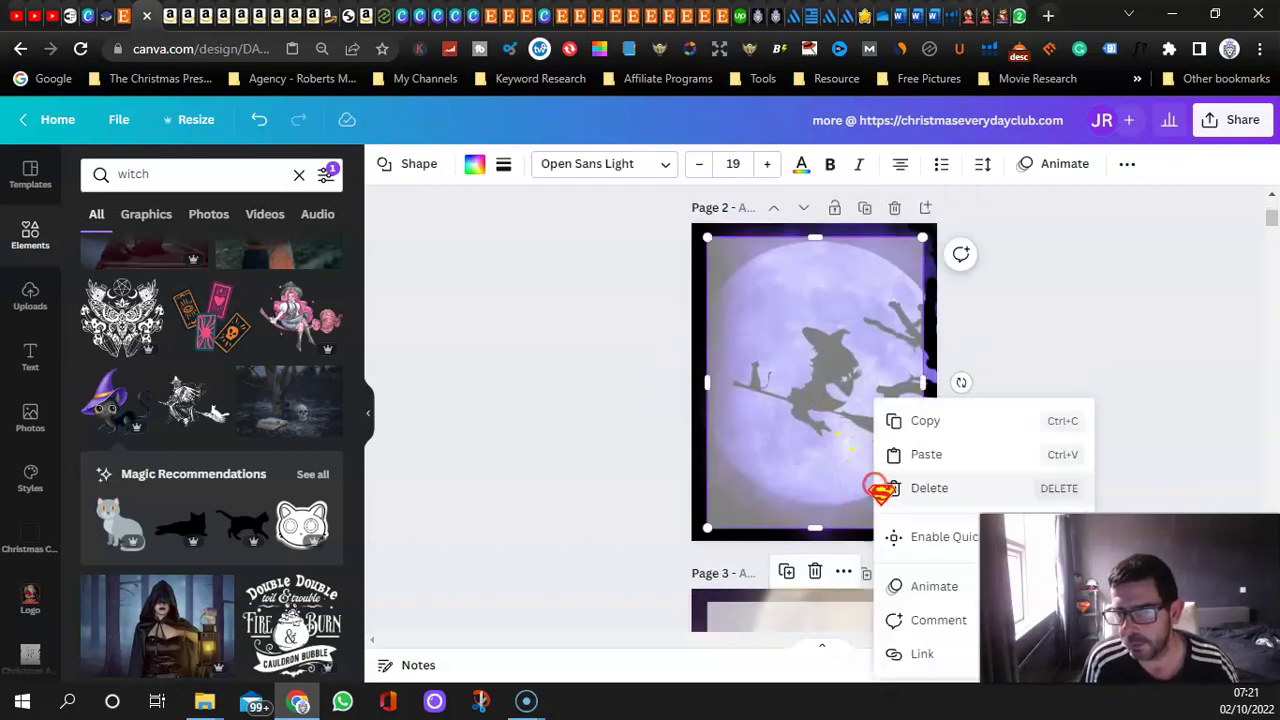
{"action": "left_click", "coordinate": [928, 455]}
{"action": "left_click", "coordinate": [604, 423]}
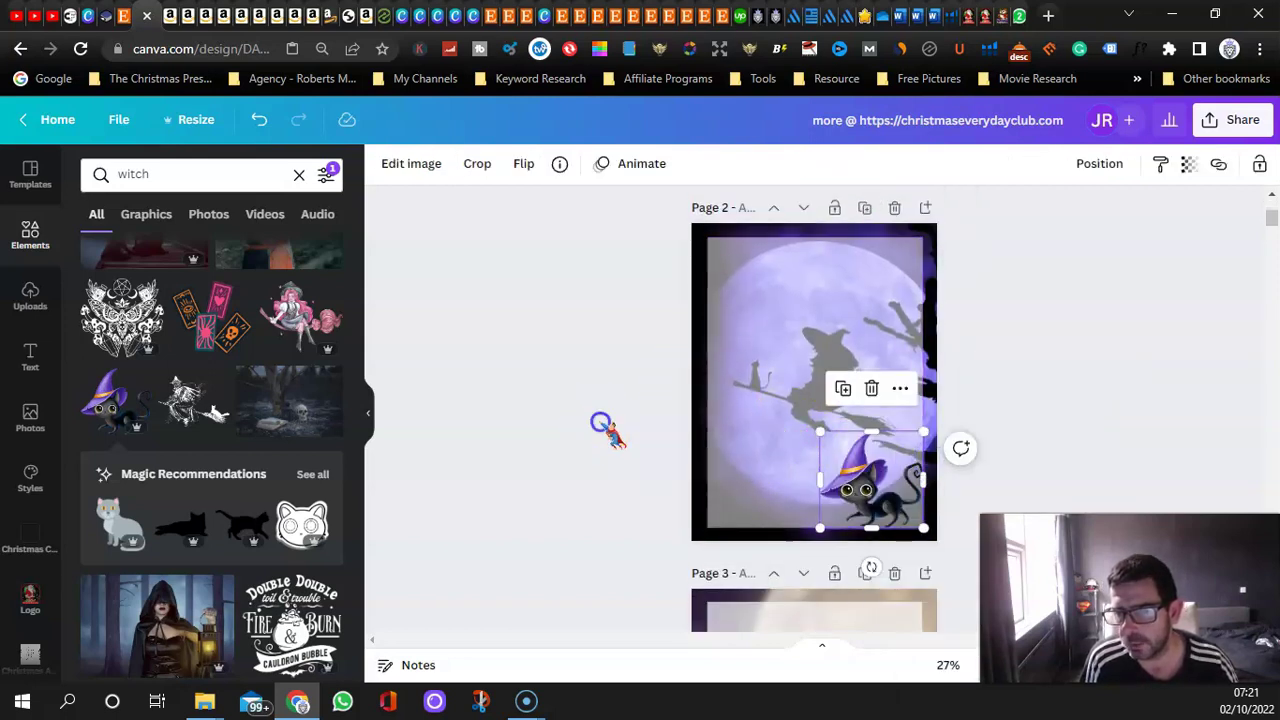
Download only the current page (page 2) as a PNG.
{"action": "left_click", "coordinate": [1232, 120]}
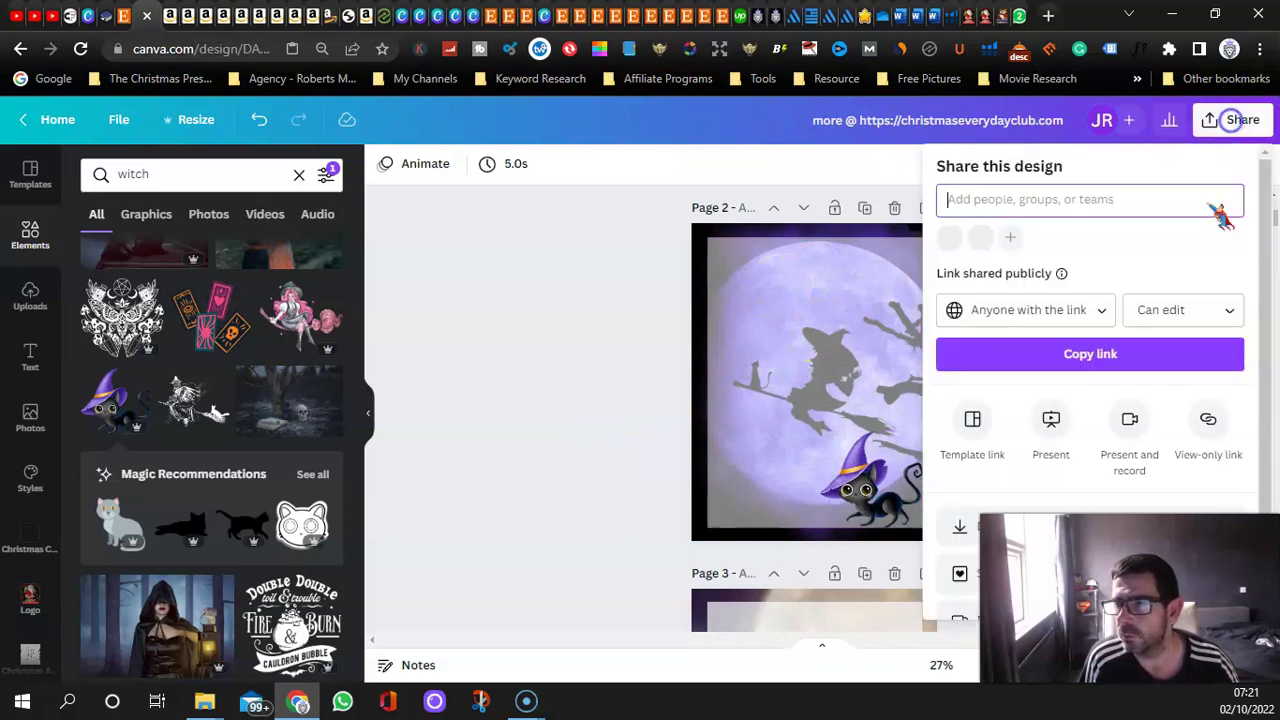
{"action": "scroll", "coordinate": [1072, 410], "scroll_direction": "down", "scroll_amount": 1}
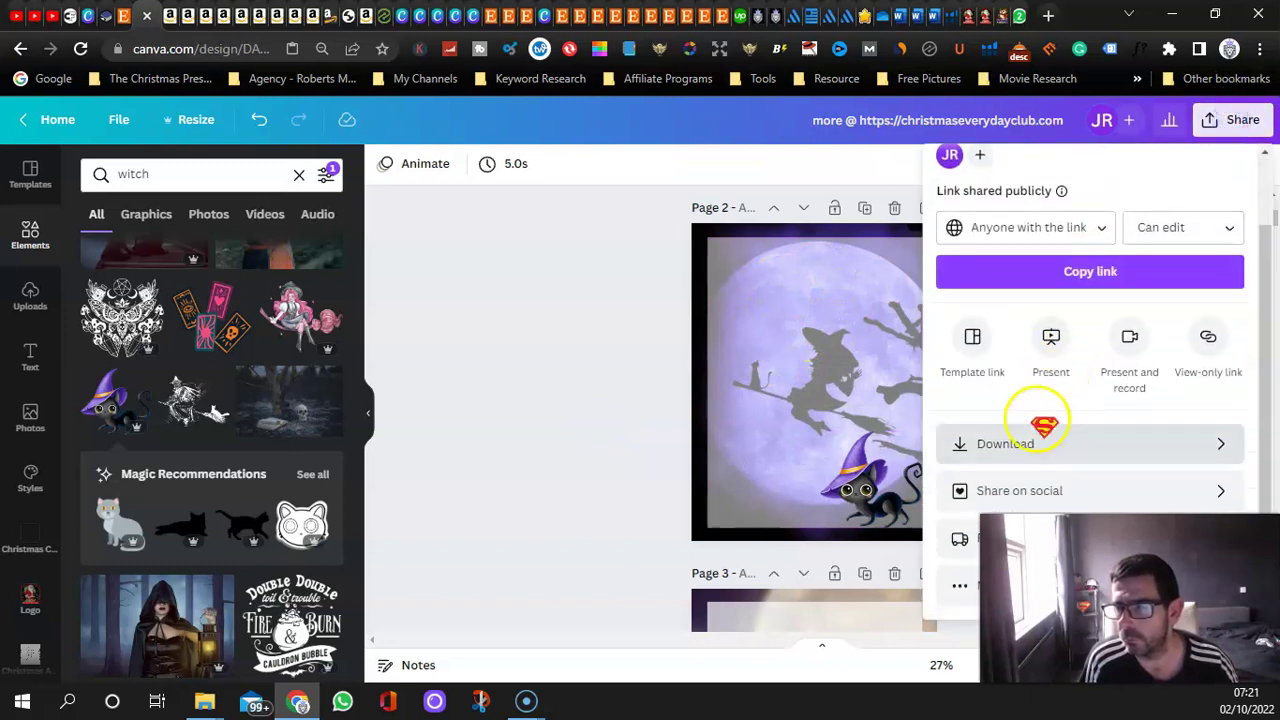
{"action": "left_click", "coordinate": [1042, 448]}
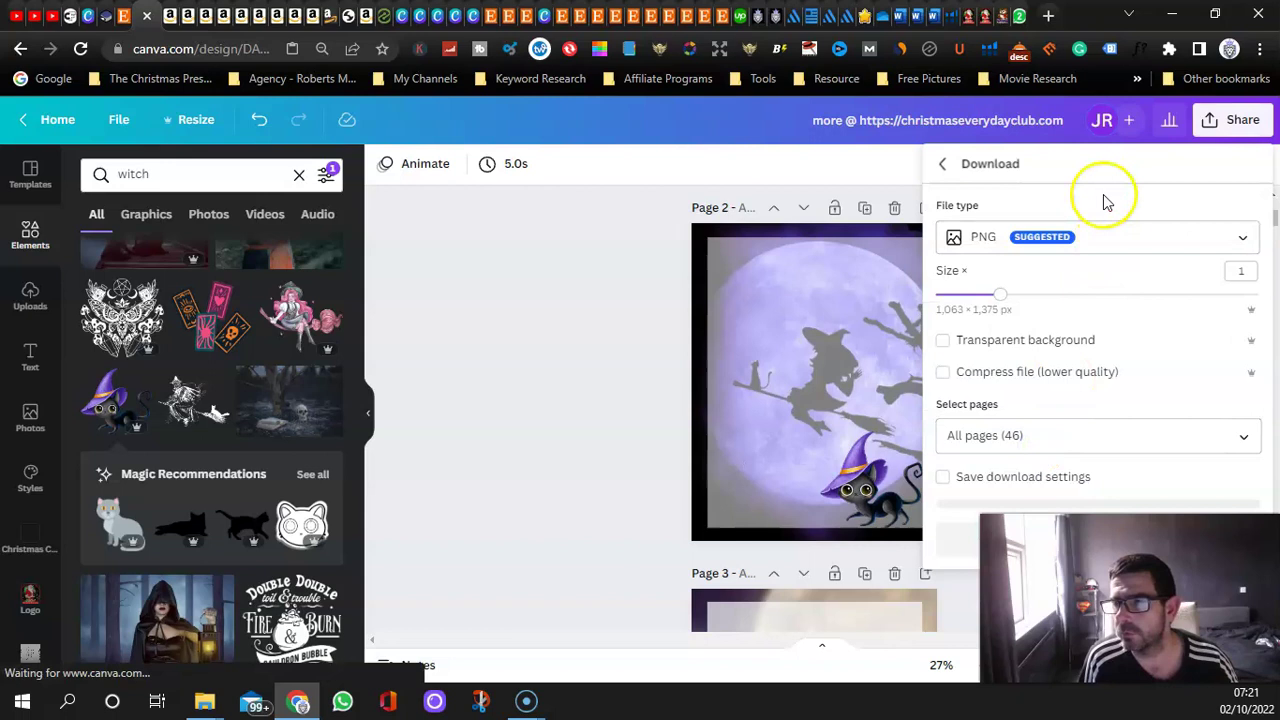
{"action": "left_click", "coordinate": [1075, 438]}
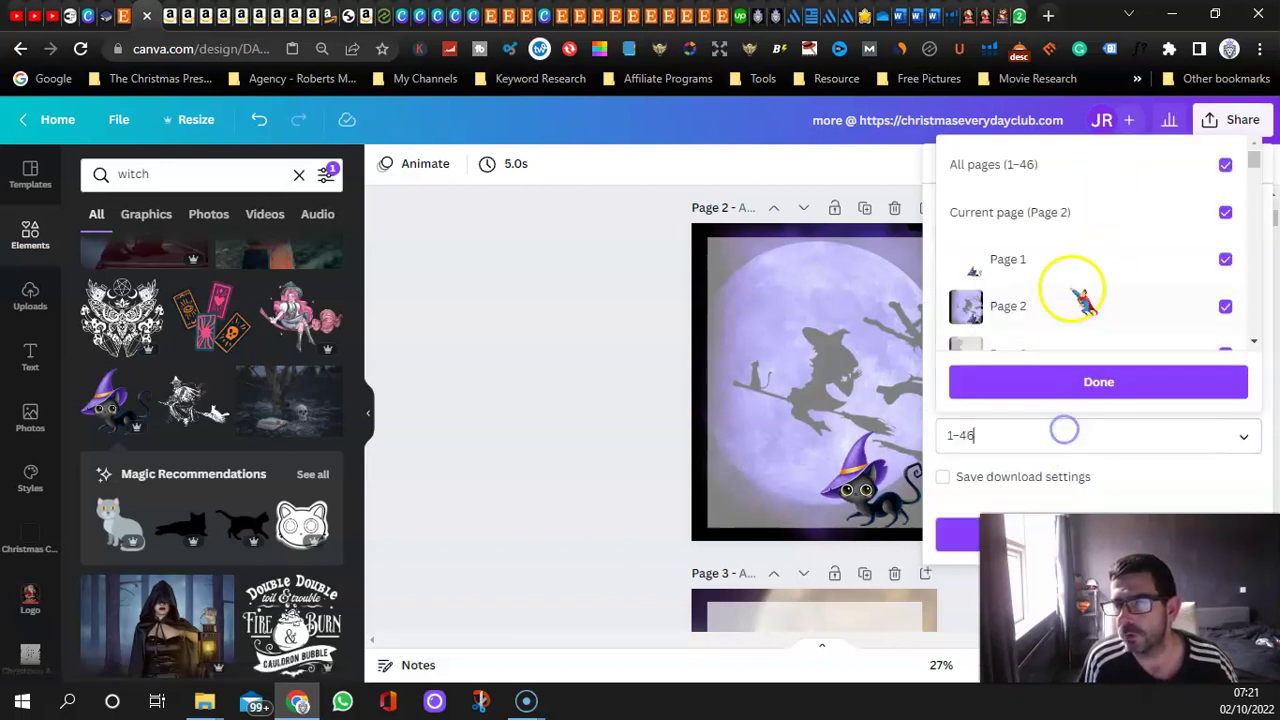
{"action": "left_click", "coordinate": [1092, 164]}
{"action": "left_click", "coordinate": [1094, 214]}
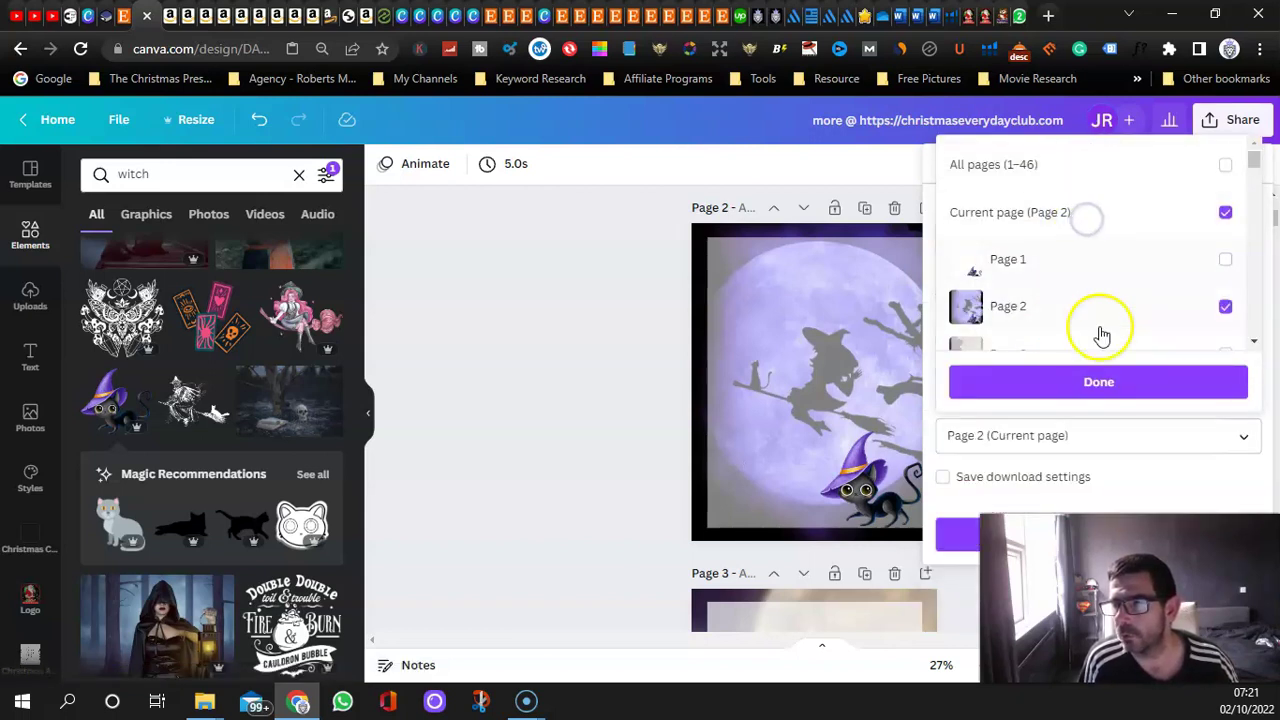
{"action": "left_click", "coordinate": [1097, 385]}
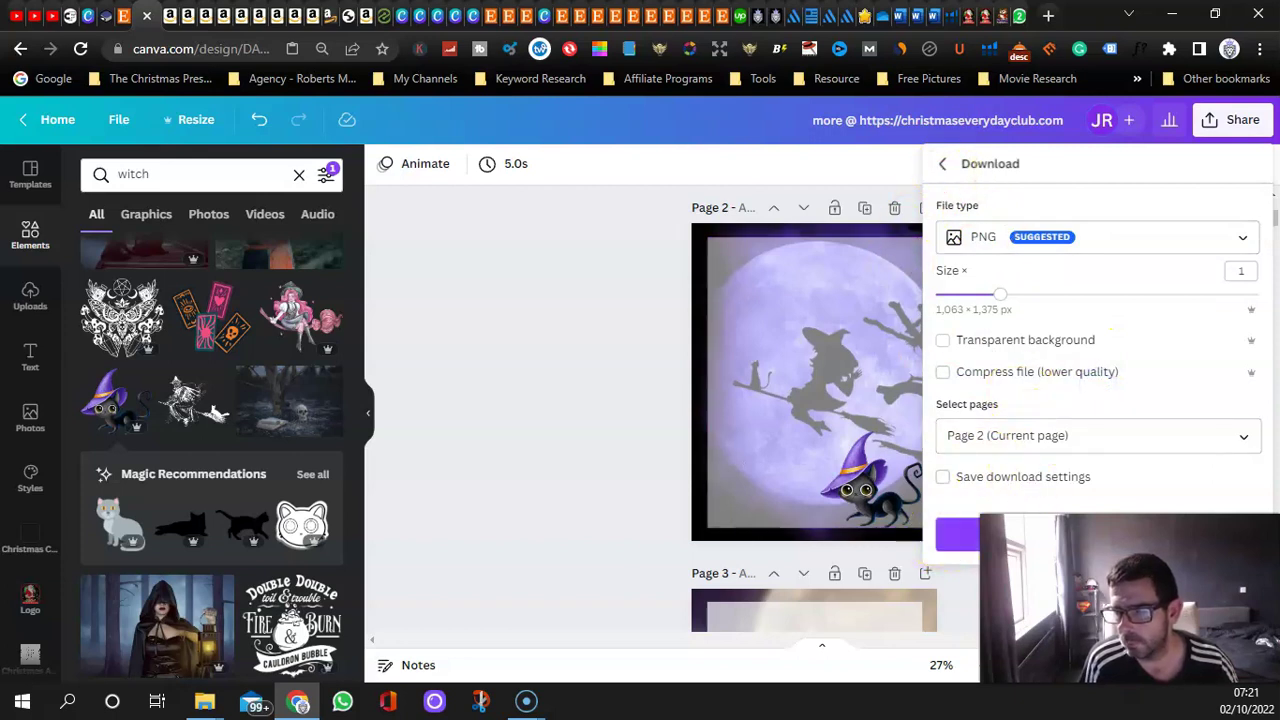
{"action": "left_click", "coordinate": [957, 541]}
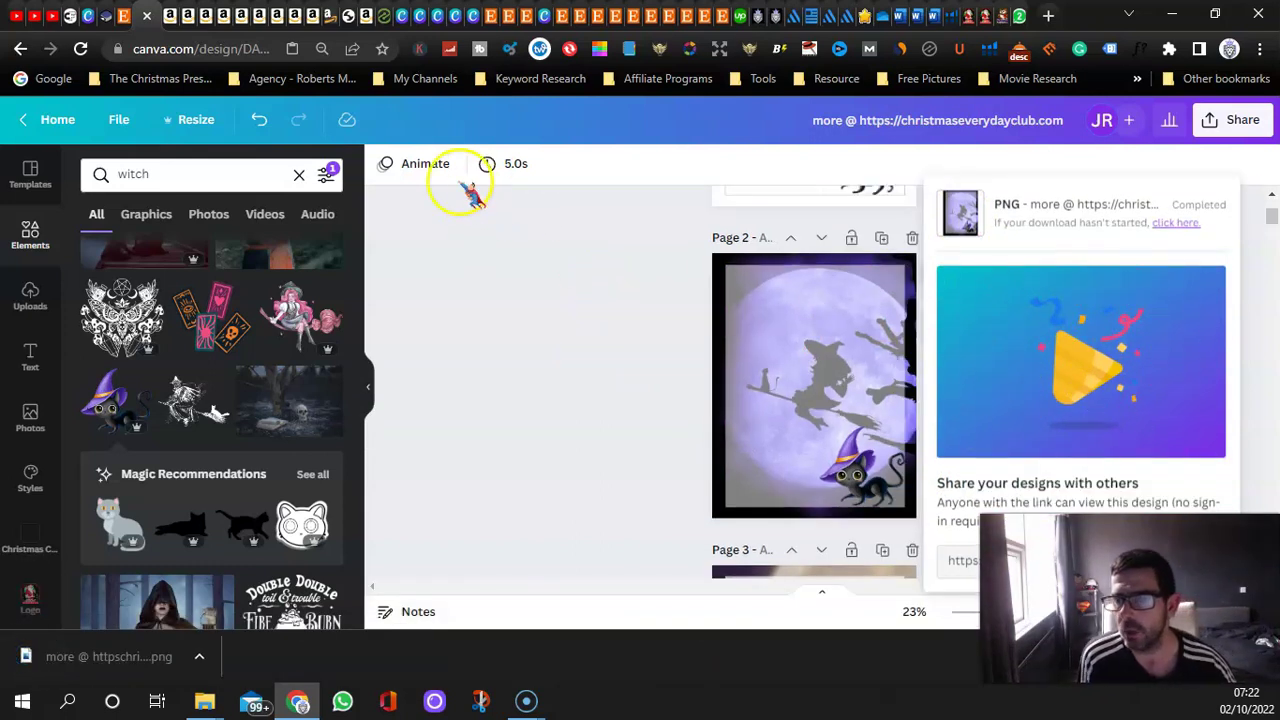
Close the download panel and delete the cat graphic from page 1.
{"action": "left_click", "coordinate": [592, 230]}
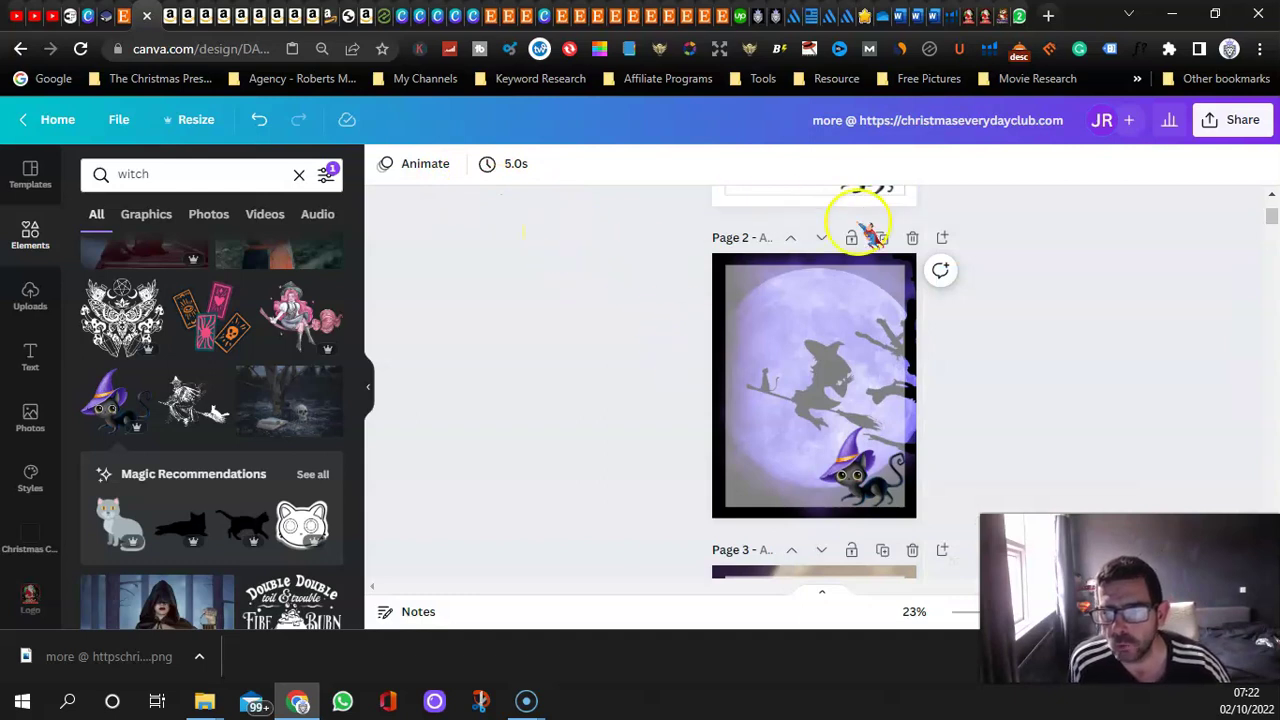
{"action": "scroll", "coordinate": [806, 316], "scroll_direction": "up", "scroll_amount": 2}
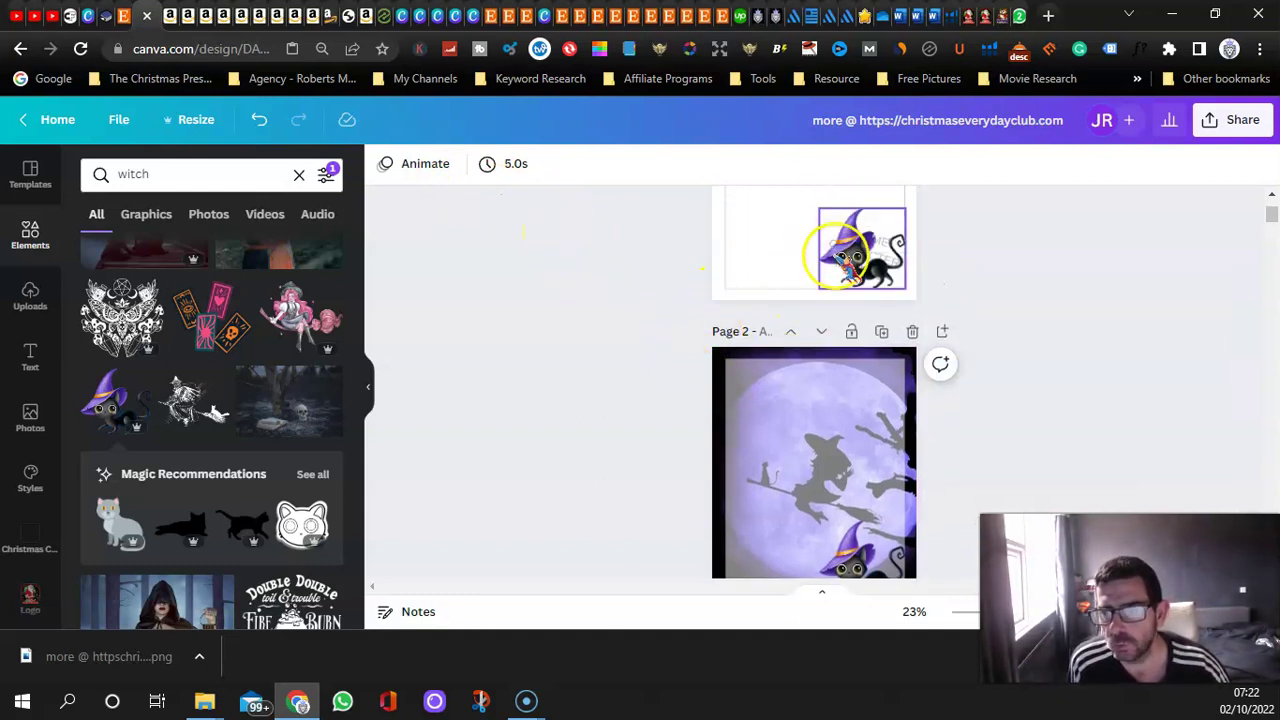
{"action": "right_click", "coordinate": [860, 250]}
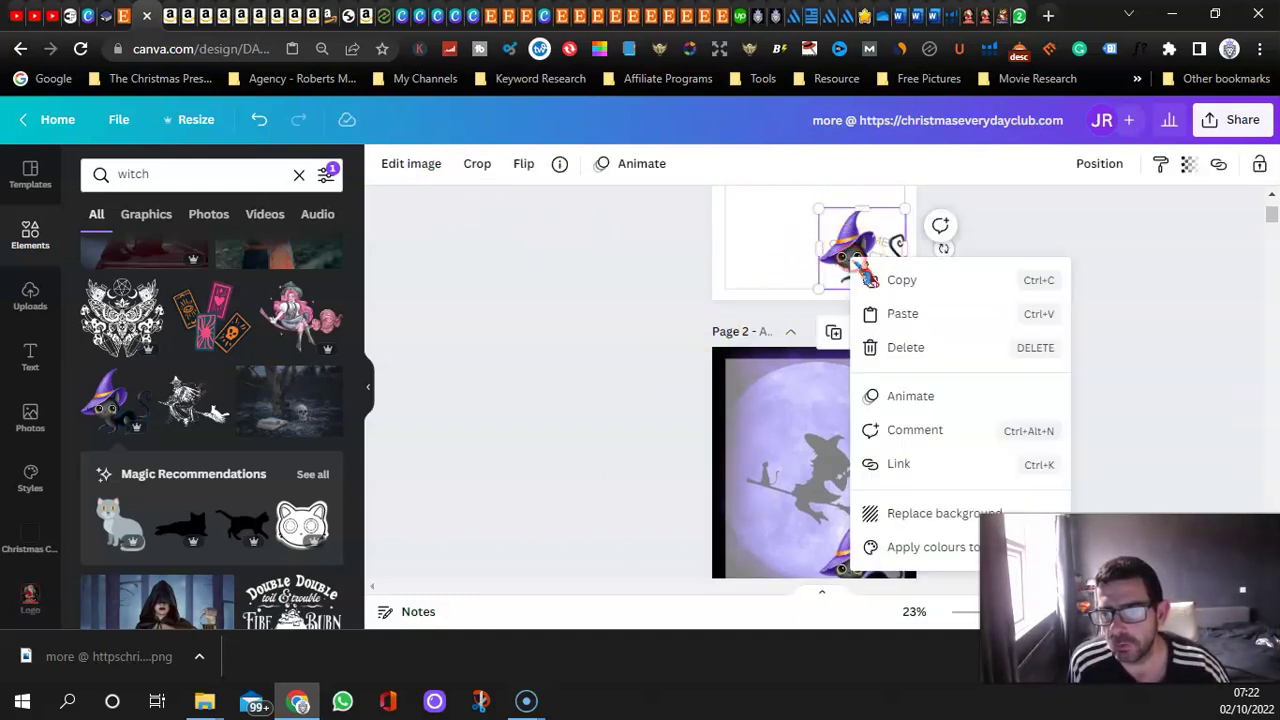
{"action": "left_click", "coordinate": [912, 345]}
Drop a green witch silhouette image onto page 2 as its background.
{"action": "scroll", "coordinate": [648, 328], "scroll_direction": "down", "scroll_amount": 2}
{"action": "scroll", "coordinate": [190, 370], "scroll_direction": "down", "scroll_amount": 6}
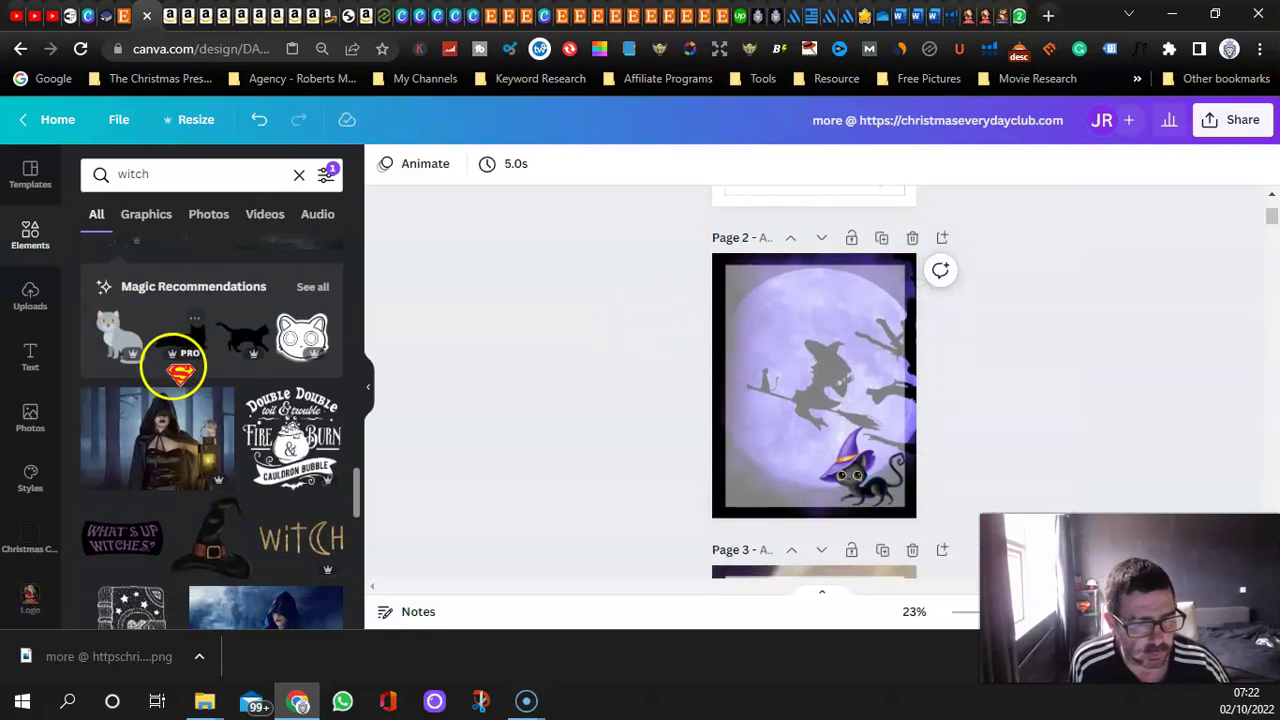
{"action": "scroll", "coordinate": [180, 374], "scroll_direction": "down", "scroll_amount": 2}
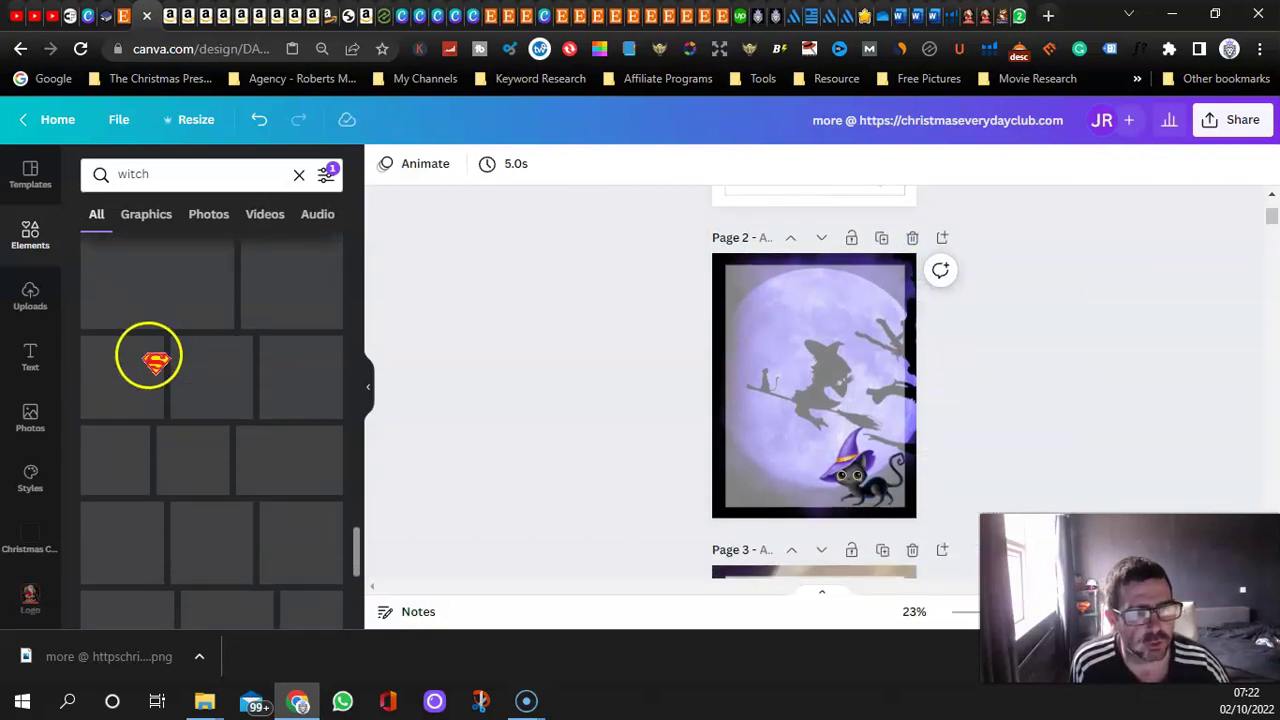
{"action": "left_click_drag", "start_coordinate": [155, 305], "coordinate": [718, 372]}
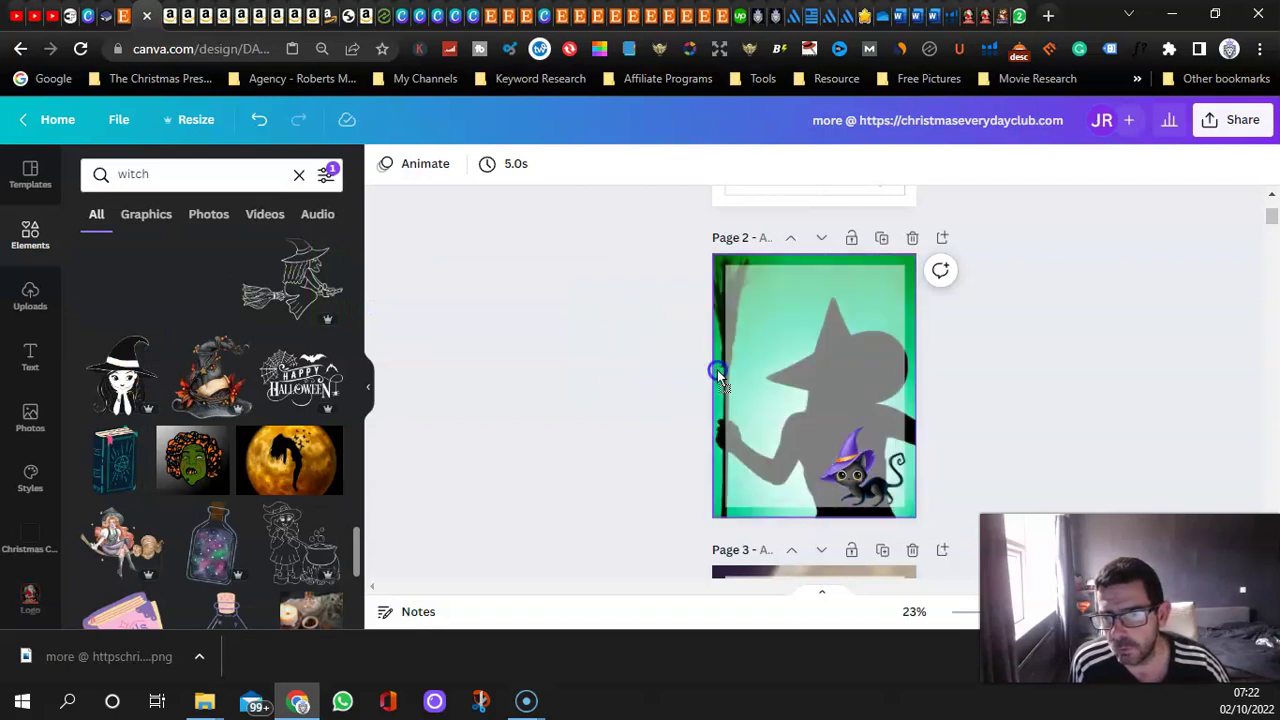
{"action": "right_click", "coordinate": [850, 460]}
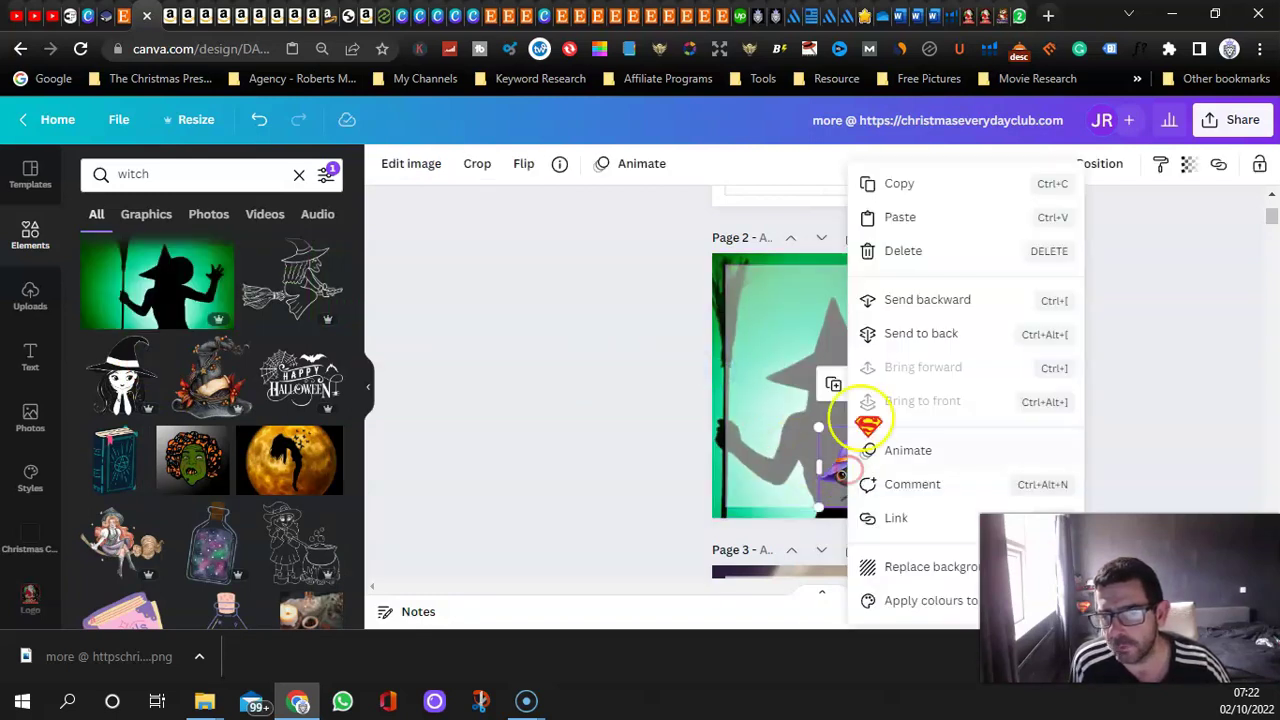
{"action": "left_click", "coordinate": [540, 383]}
Try other witch background images on page 2, ending with the misty full-moon scene.
{"action": "scroll", "coordinate": [177, 434], "scroll_direction": "down", "scroll_amount": 1}
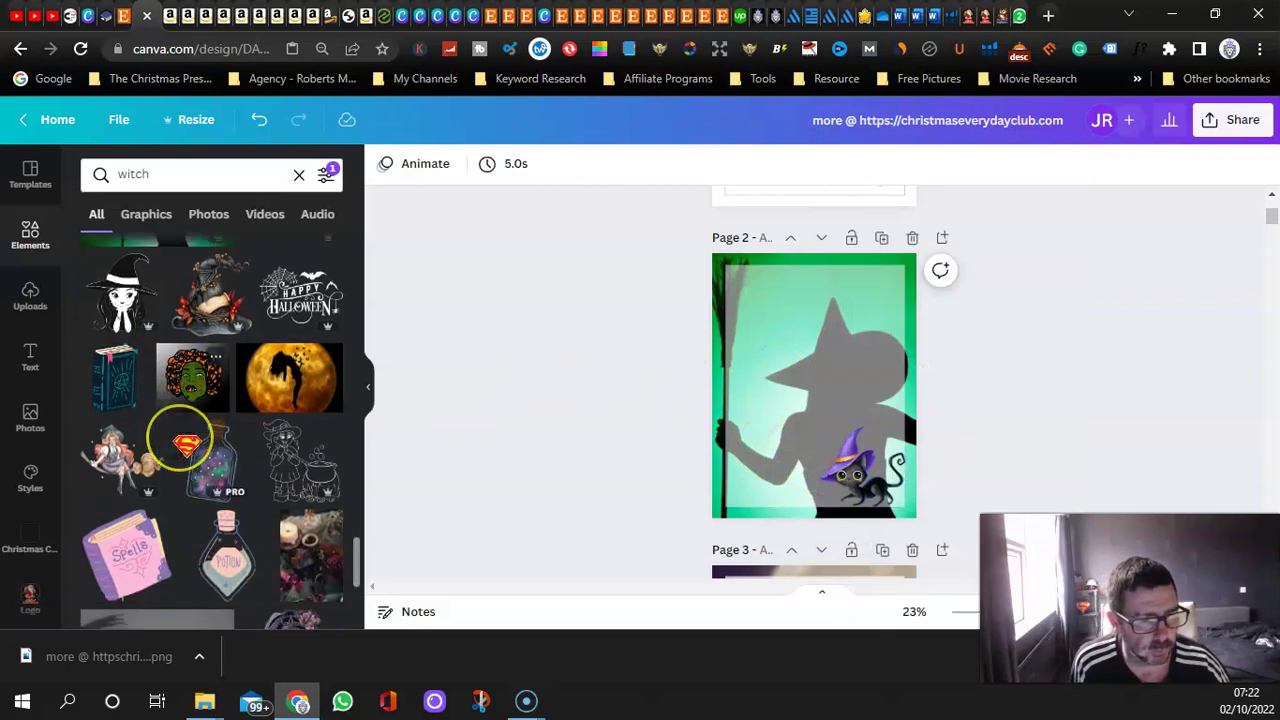
{"action": "scroll", "coordinate": [185, 440], "scroll_direction": "up", "scroll_amount": 1}
{"action": "scroll", "coordinate": [185, 440], "scroll_direction": "down", "scroll_amount": 1}
{"action": "scroll", "coordinate": [190, 435], "scroll_direction": "up", "scroll_amount": 3}
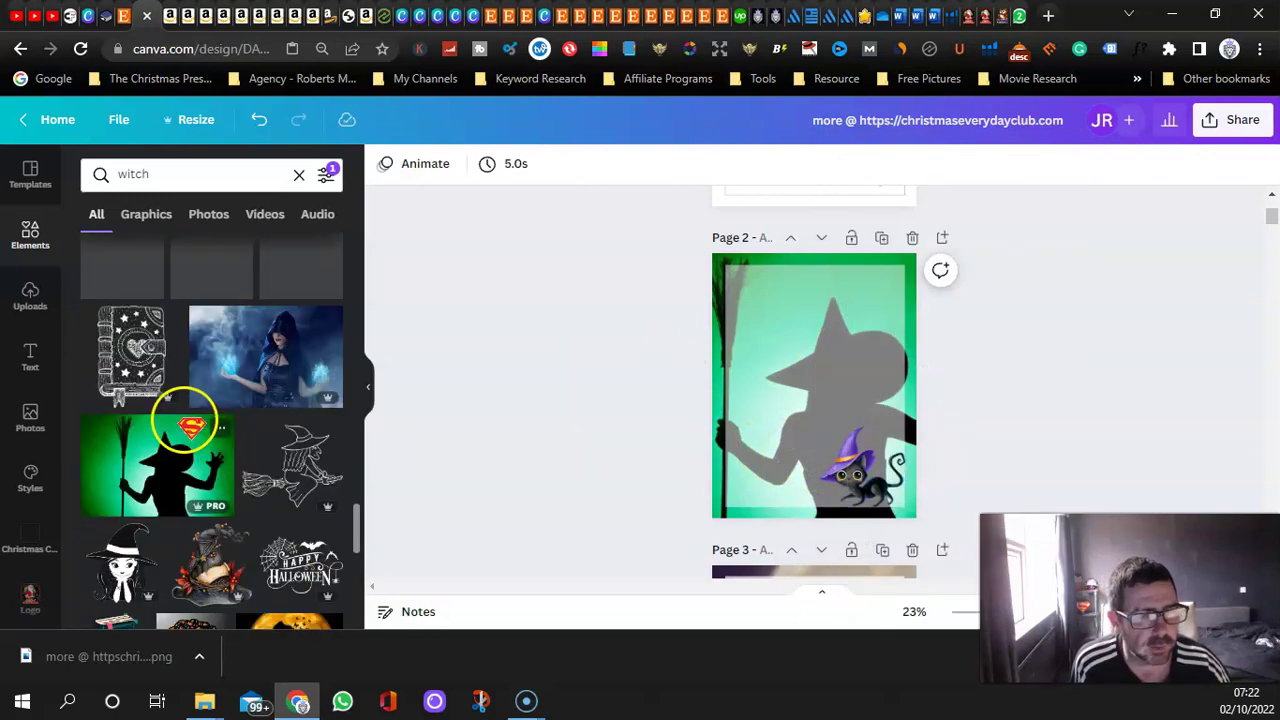
{"action": "scroll", "coordinate": [214, 452], "scroll_direction": "up", "scroll_amount": 1}
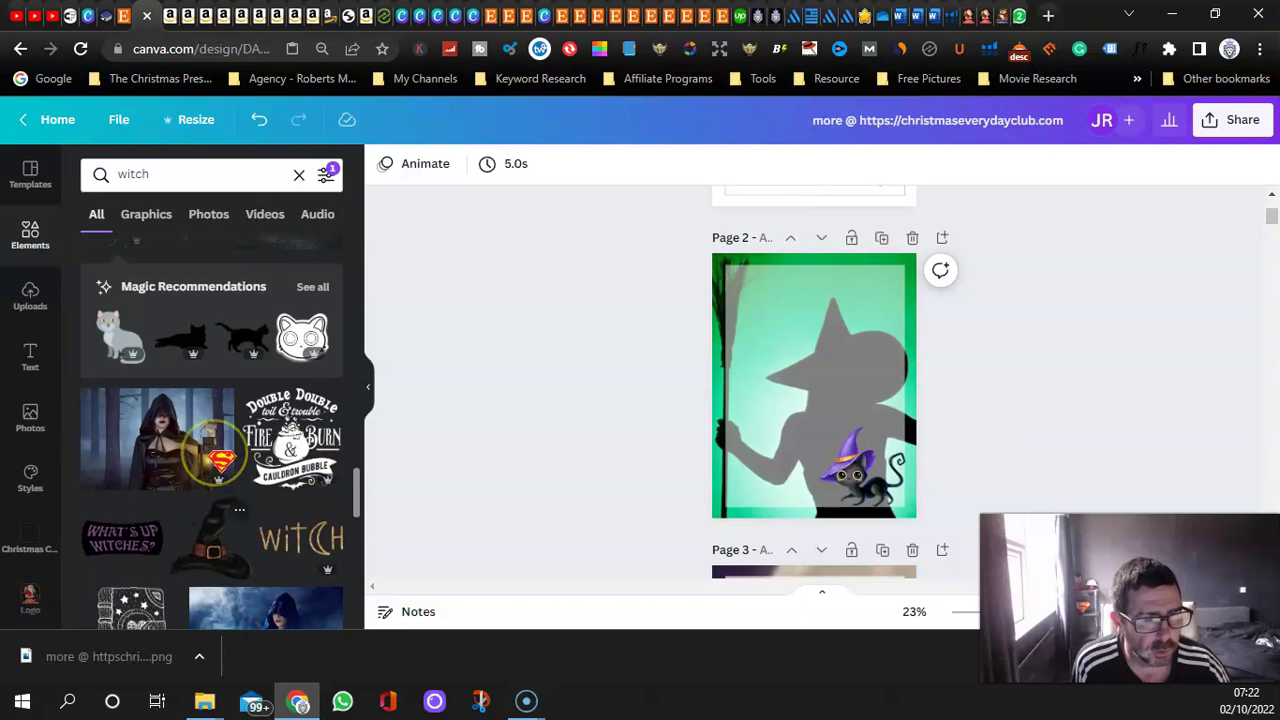
{"action": "scroll", "coordinate": [214, 452], "scroll_direction": "up", "scroll_amount": 3}
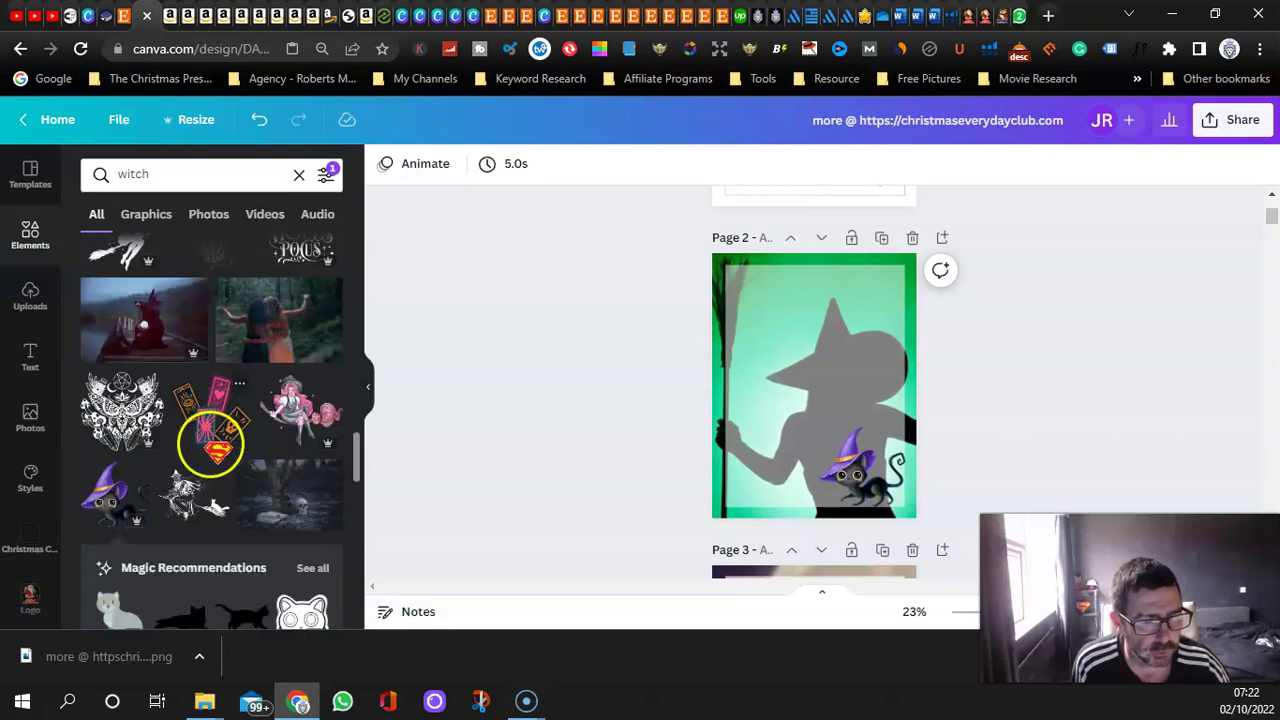
{"action": "scroll", "coordinate": [208, 430], "scroll_direction": "up", "scroll_amount": 3}
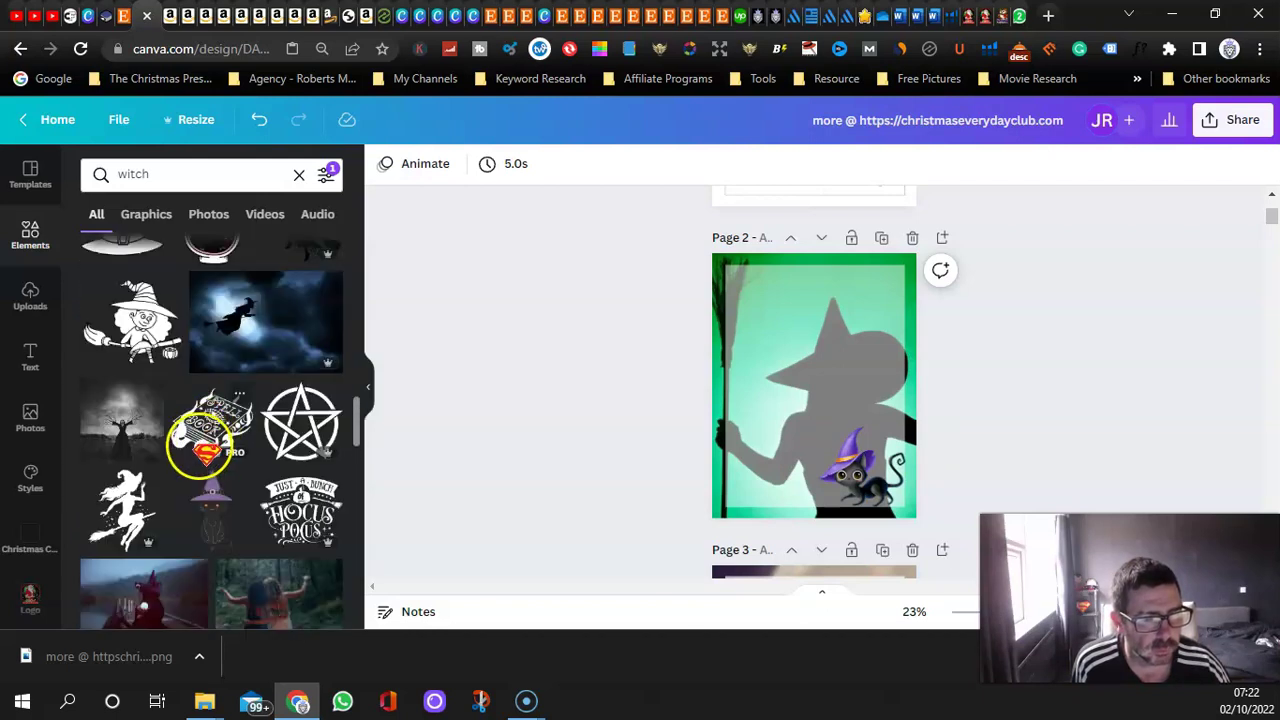
{"action": "scroll", "coordinate": [200, 443], "scroll_direction": "up", "scroll_amount": 1}
{"action": "scroll", "coordinate": [228, 420], "scroll_direction": "up", "scroll_amount": 3}
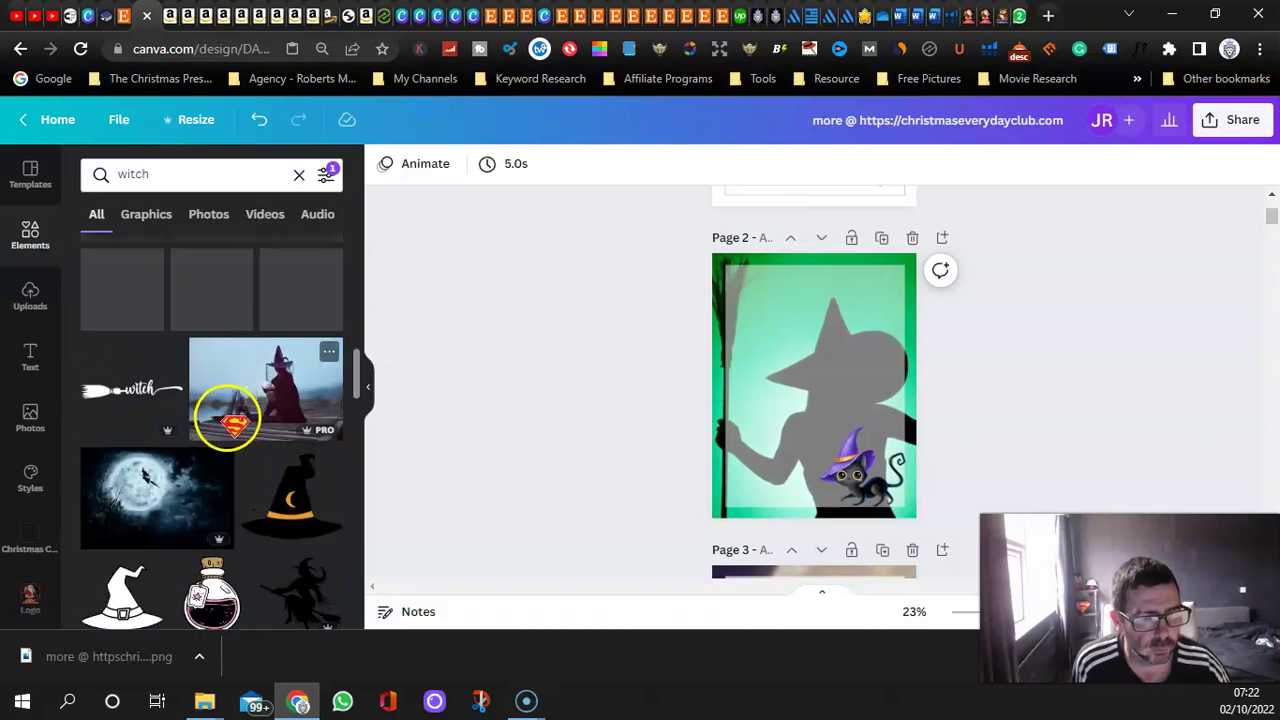
{"action": "left_click_drag", "start_coordinate": [149, 471], "coordinate": [717, 393]}
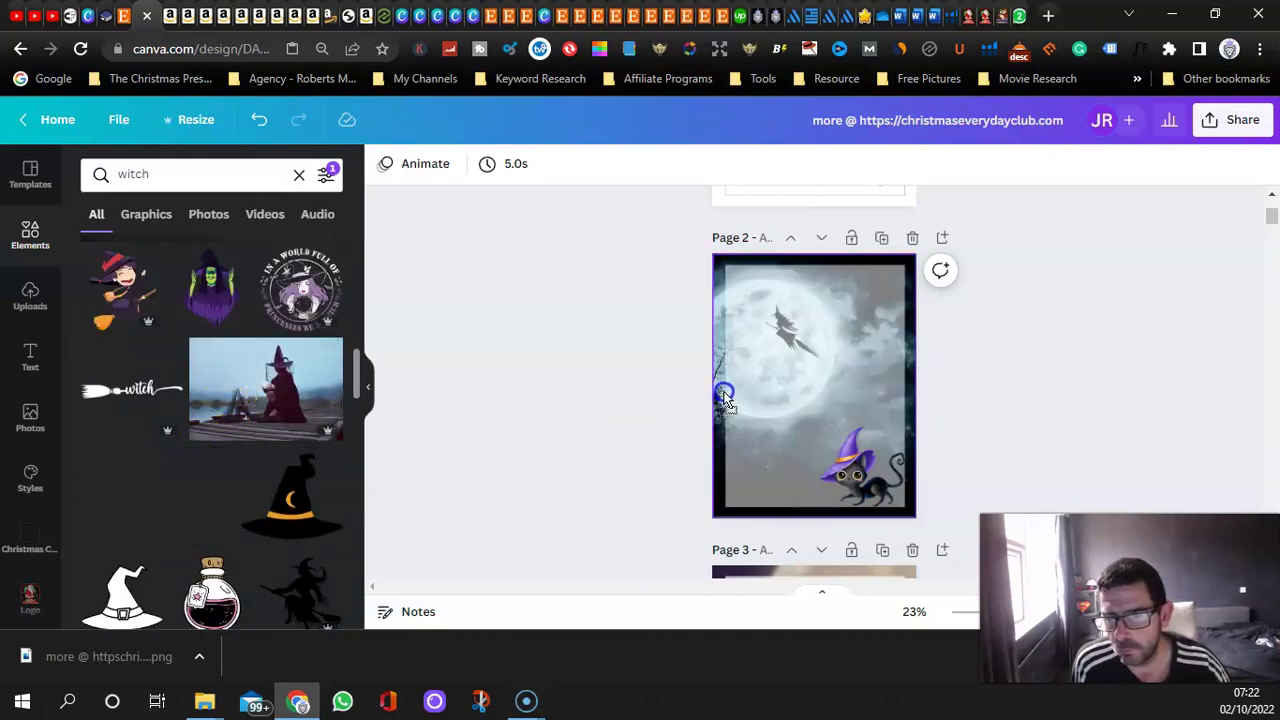
{"action": "left_click", "coordinate": [855, 472]}
{"action": "left_click", "coordinate": [600, 490]}
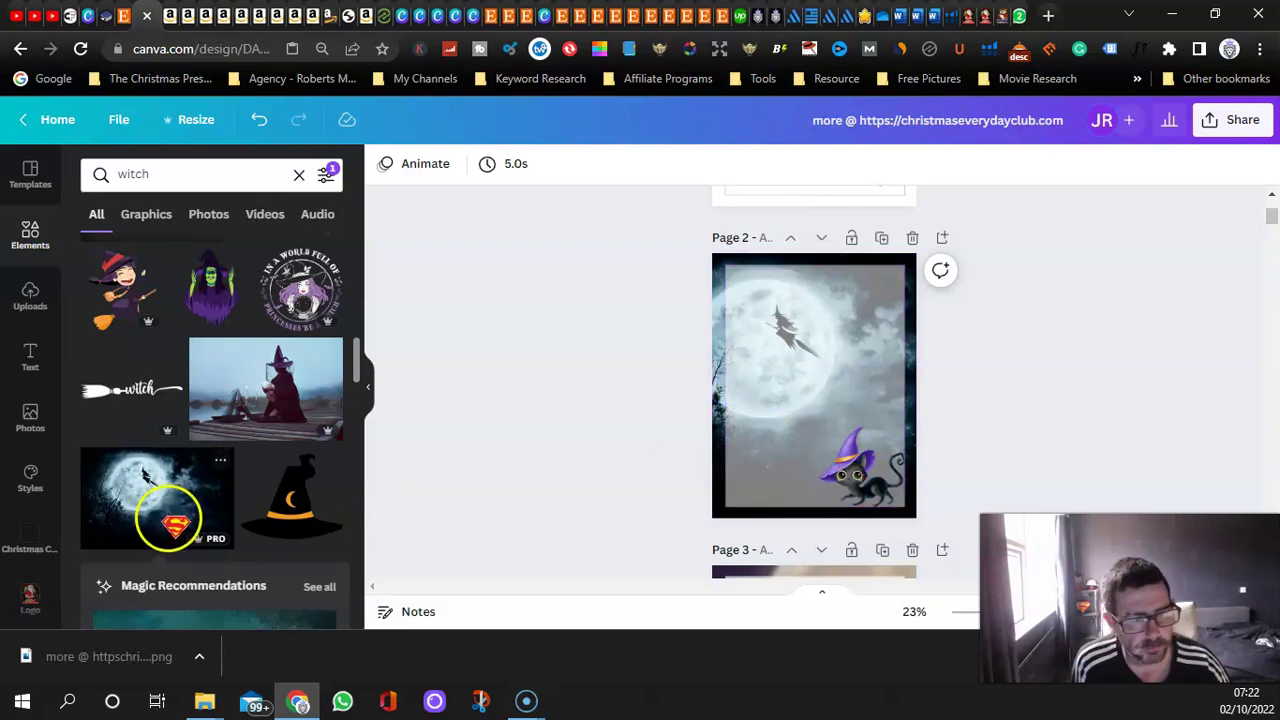
{"action": "scroll", "coordinate": [148, 435], "scroll_direction": "up", "scroll_amount": 3}
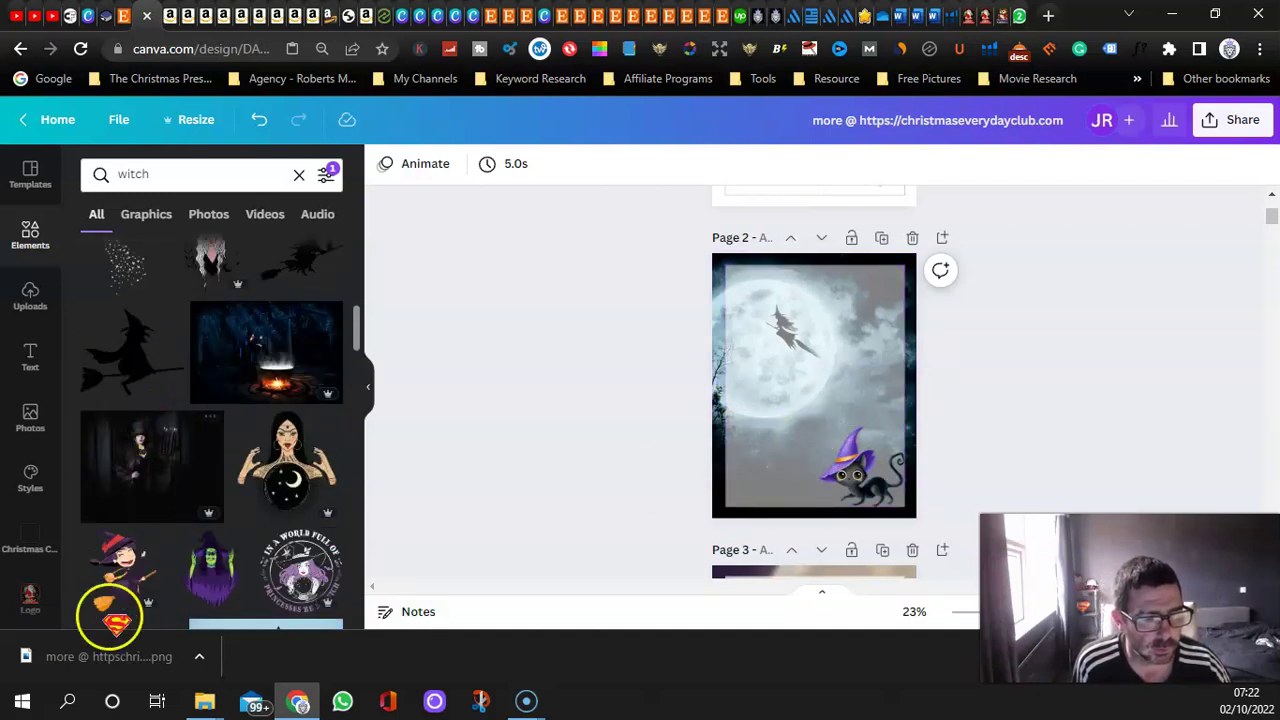
{"action": "scroll", "coordinate": [150, 520], "scroll_direction": "up", "scroll_amount": 3}
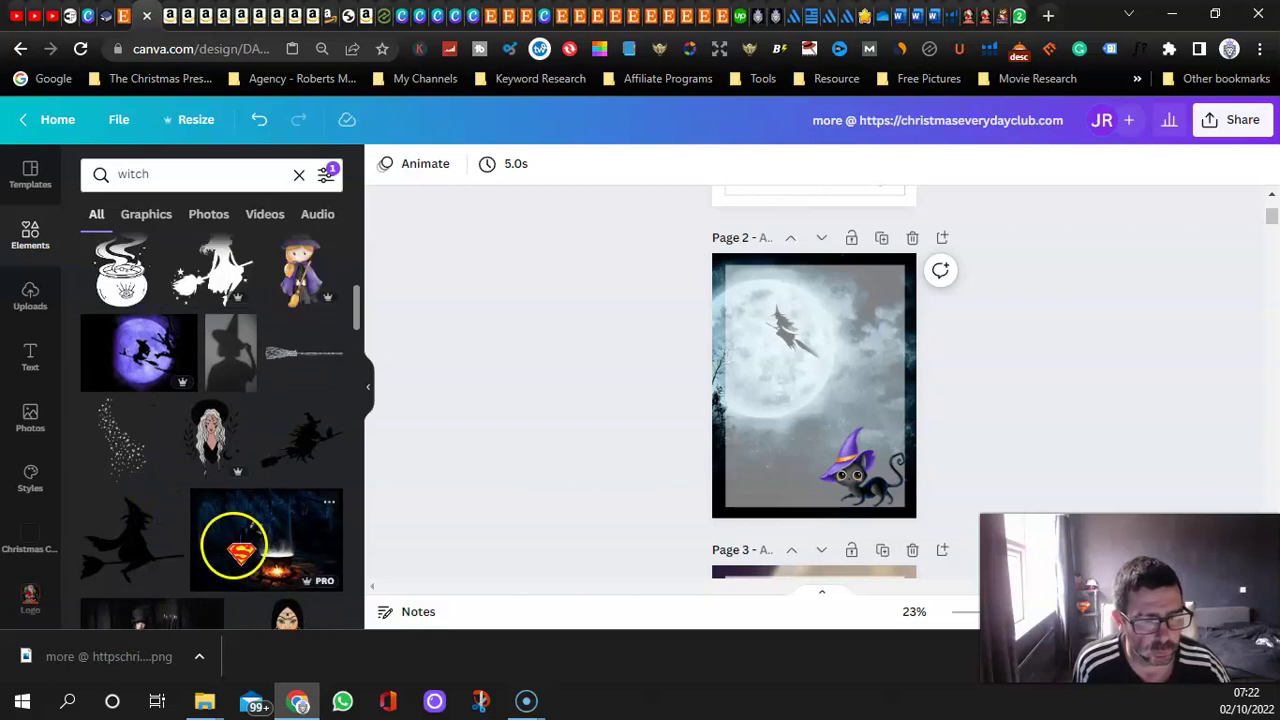
{"action": "left_click_drag", "start_coordinate": [229, 543], "coordinate": [300, 465]}
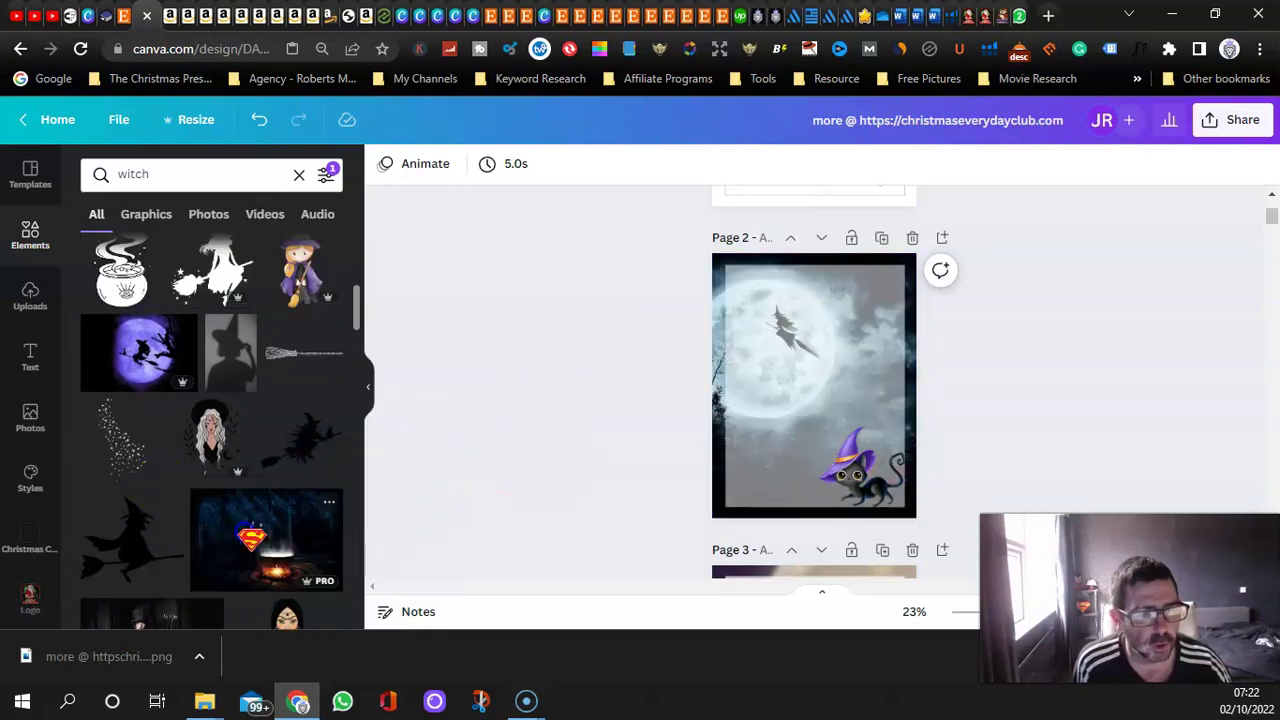
{"action": "scroll", "coordinate": [165, 376], "scroll_direction": "down", "scroll_amount": 5}
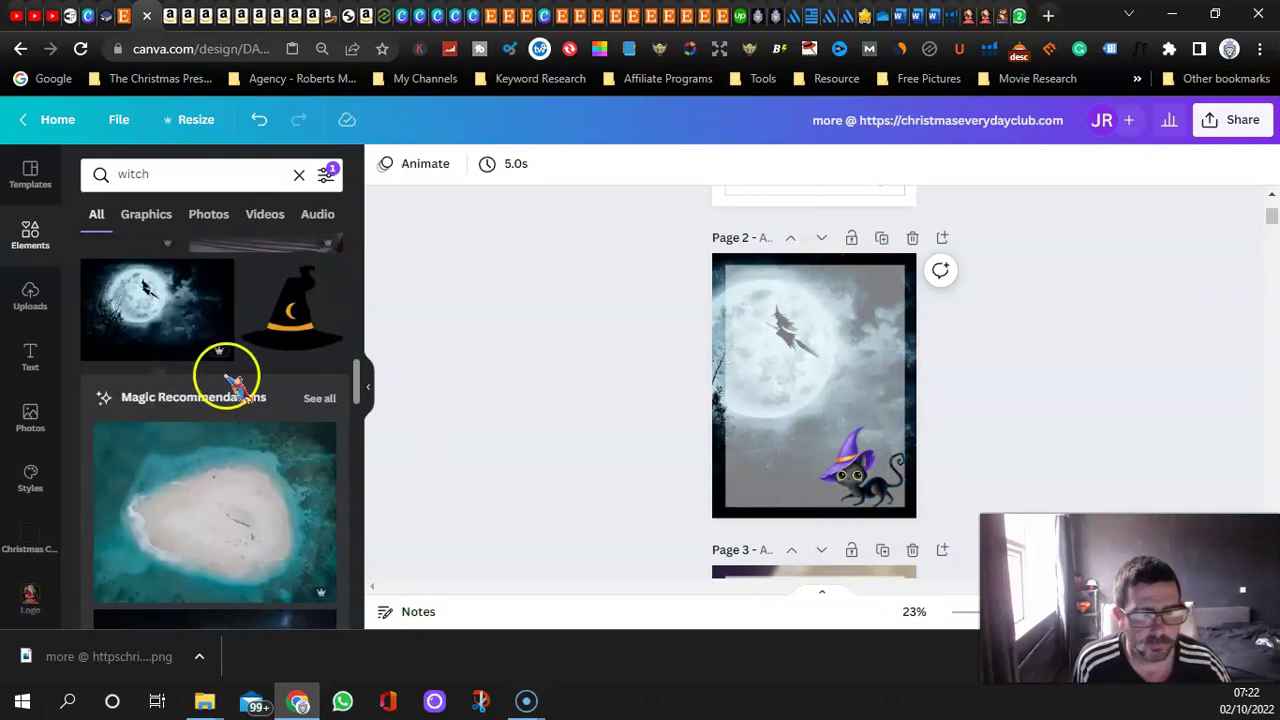
{"action": "scroll", "coordinate": [508, 400], "scroll_direction": "down", "scroll_amount": 3}
{"action": "scroll", "coordinate": [510, 398], "scroll_direction": "up", "scroll_amount": 6}
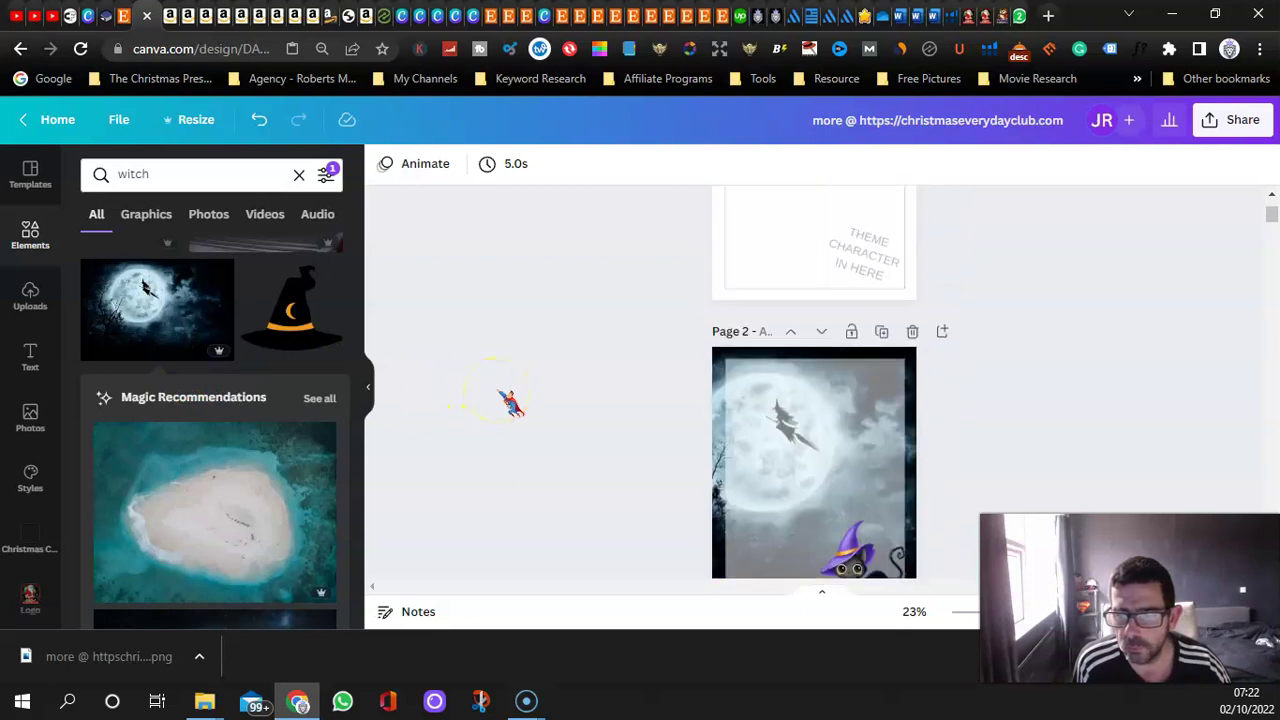
{"action": "scroll", "coordinate": [510, 398], "scroll_direction": "down", "scroll_amount": 3}
Drag the cartoon witch girl graphic into page 2's bottom-right corner and shrink it to fit.
{"action": "scroll", "coordinate": [195, 400], "scroll_direction": "down", "scroll_amount": 5}
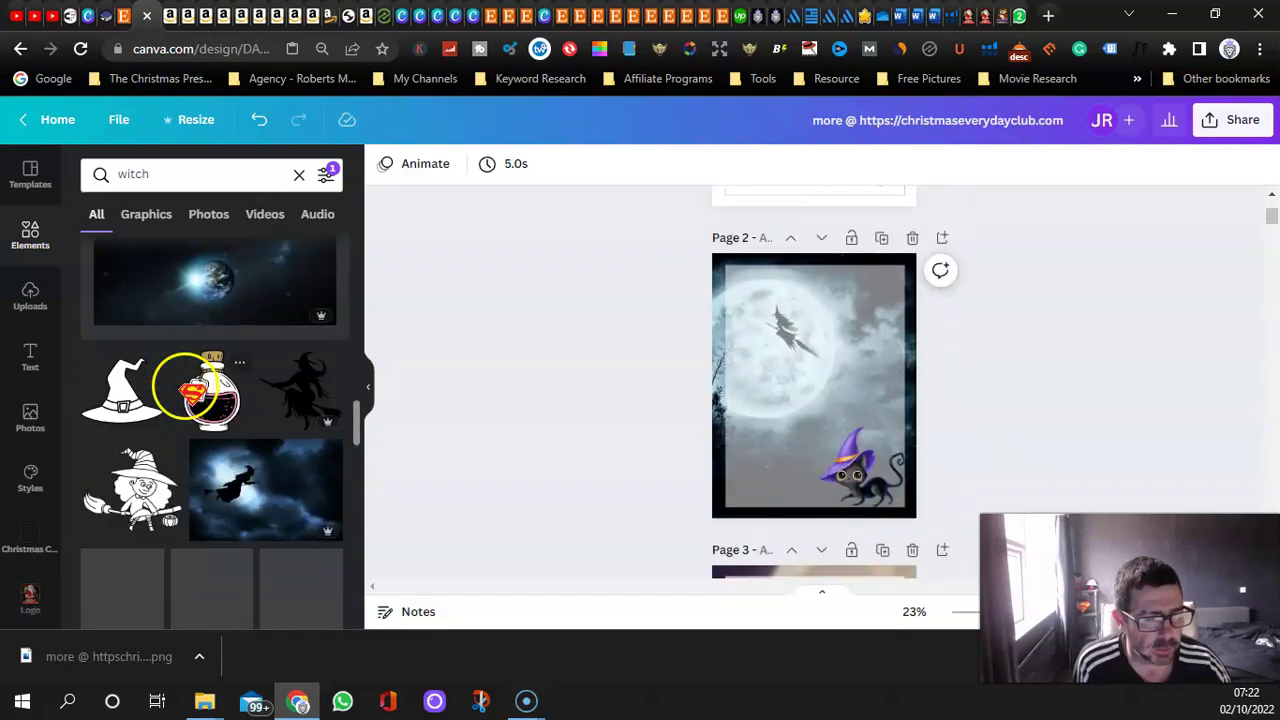
{"action": "scroll", "coordinate": [175, 425], "scroll_direction": "down", "scroll_amount": 6}
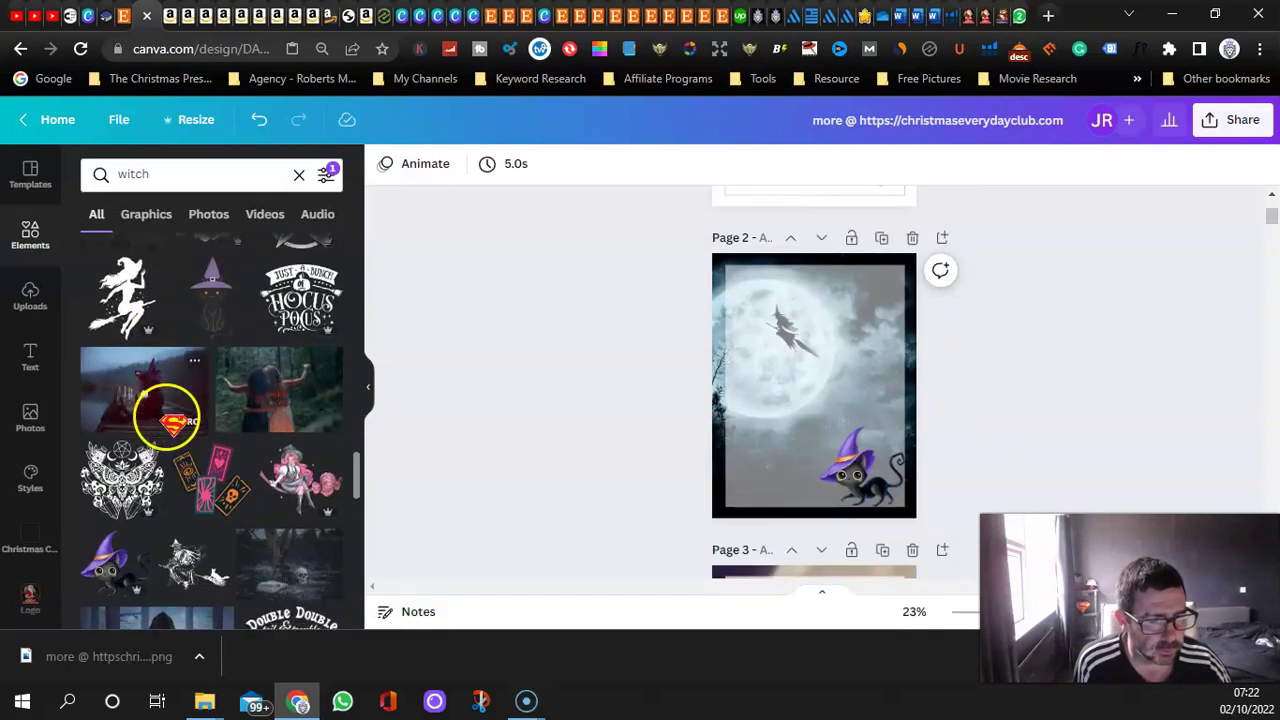
{"action": "scroll", "coordinate": [172, 425], "scroll_direction": "down", "scroll_amount": 3}
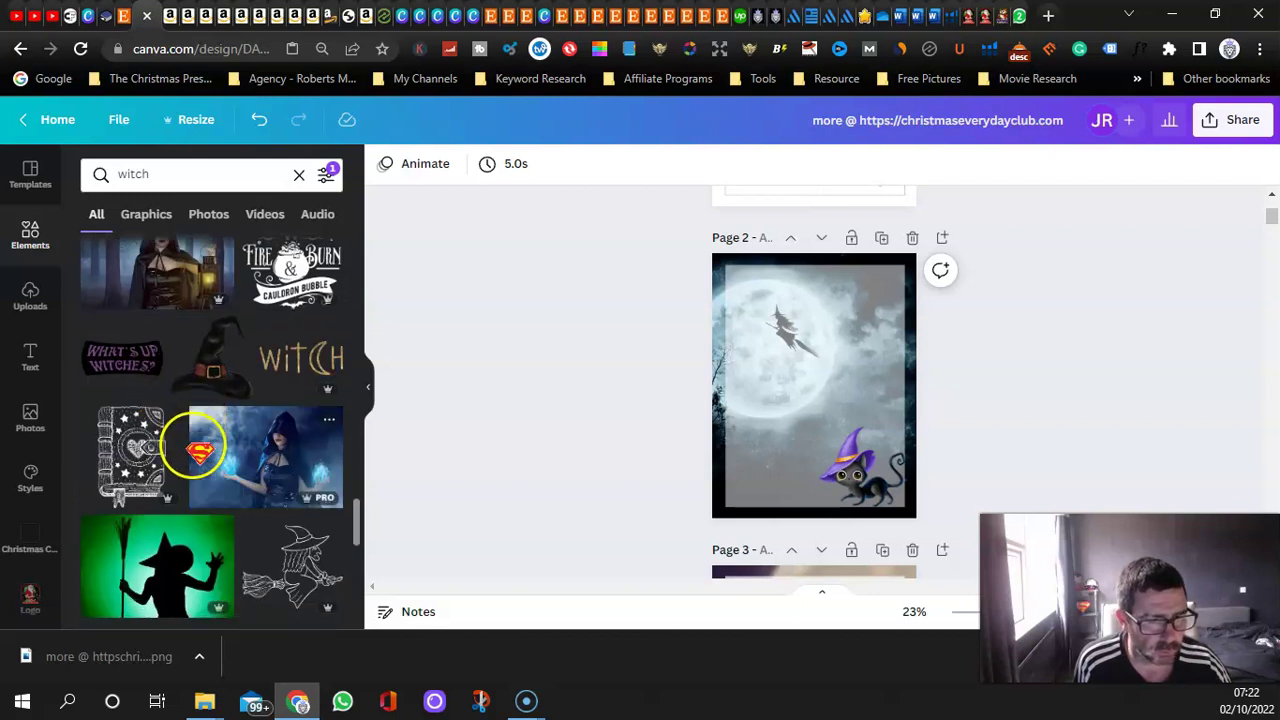
{"action": "left_click_drag", "start_coordinate": [117, 425], "coordinate": [874, 496]}
{"action": "left_click_drag", "start_coordinate": [841, 434], "coordinate": [818, 428]}
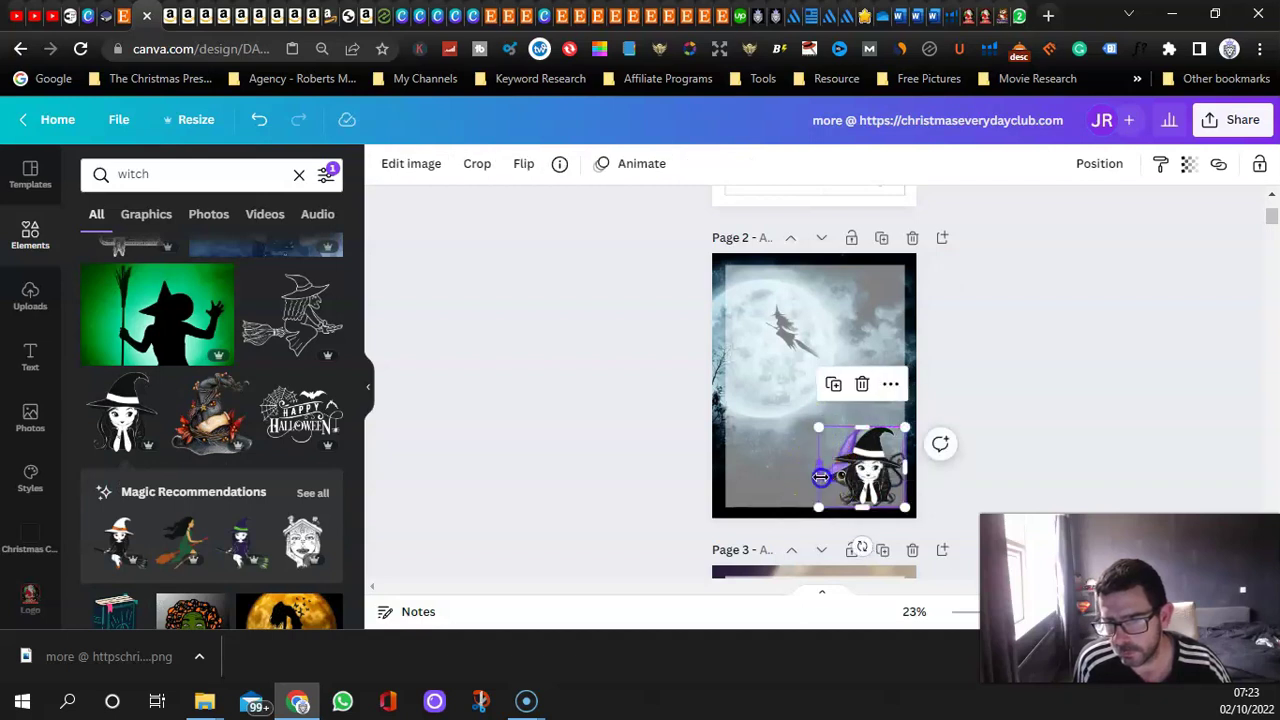
{"action": "left_click", "coordinate": [860, 470]}
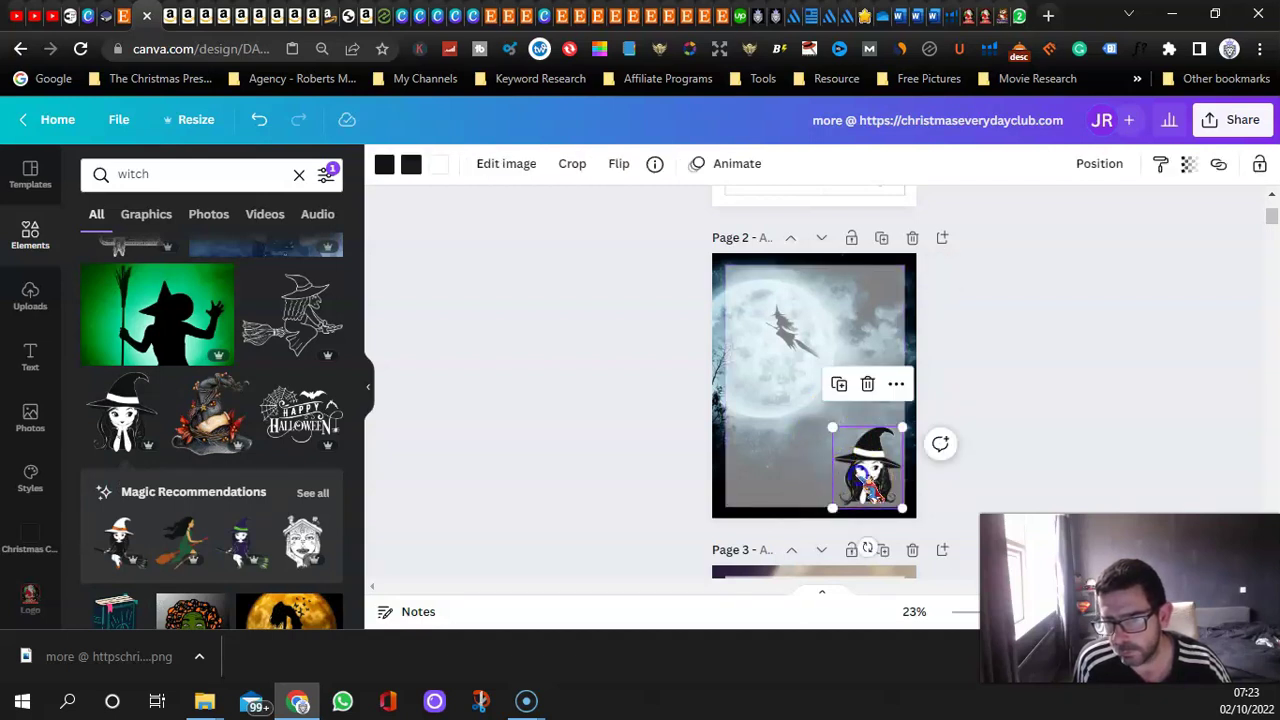
{"action": "left_click", "coordinate": [568, 420]}
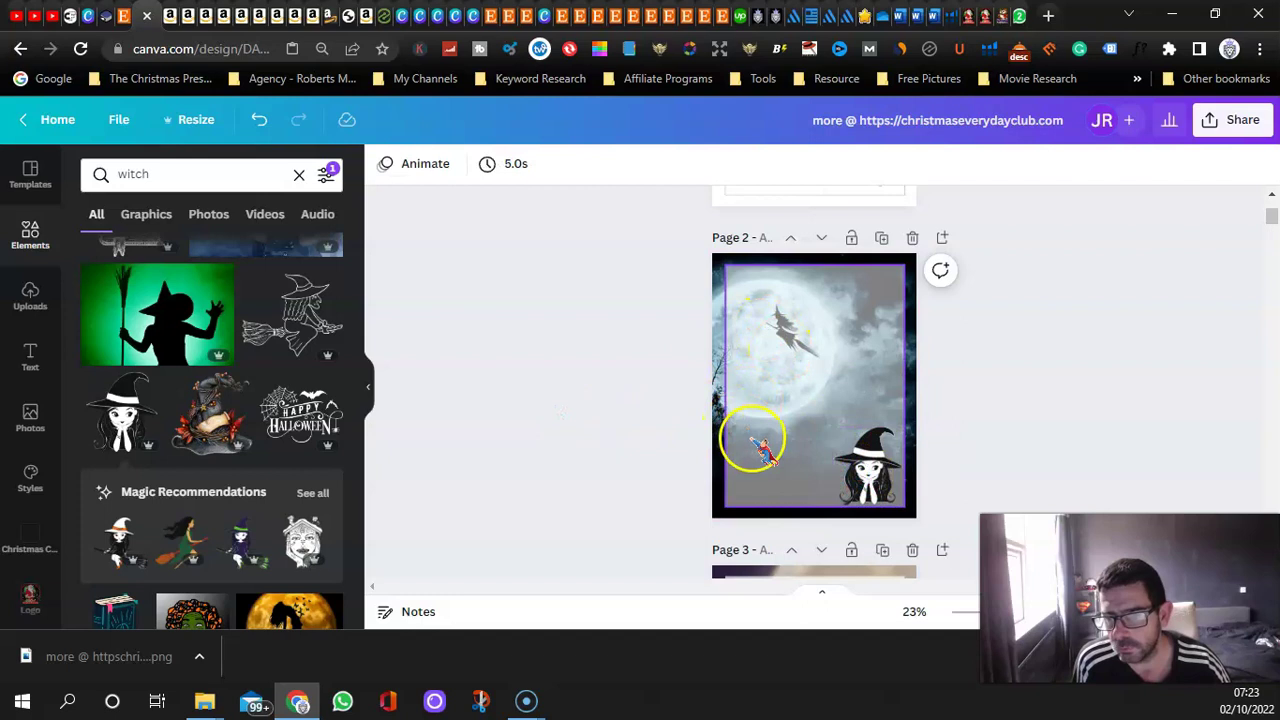
Download only the current page 2 as a PNG, then duplicate page 2.
{"action": "left_click", "coordinate": [1236, 124]}
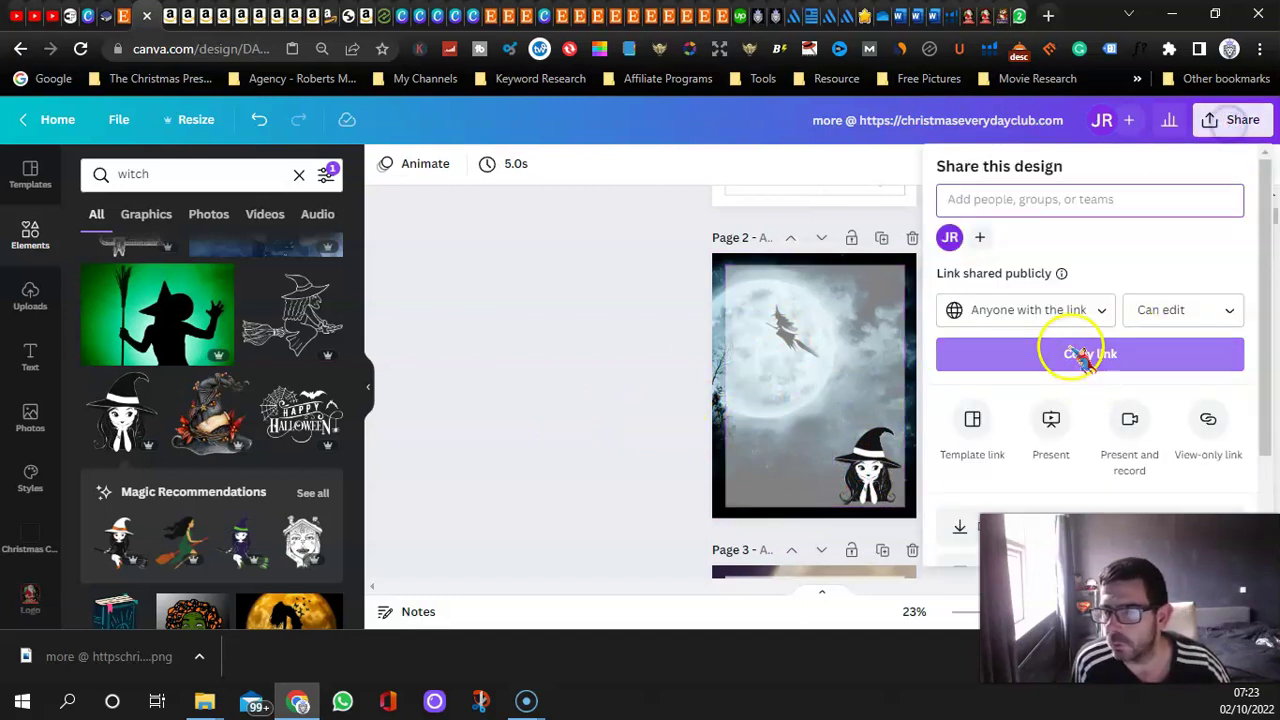
{"action": "left_click", "coordinate": [975, 527]}
{"action": "left_click", "coordinate": [1015, 437]}
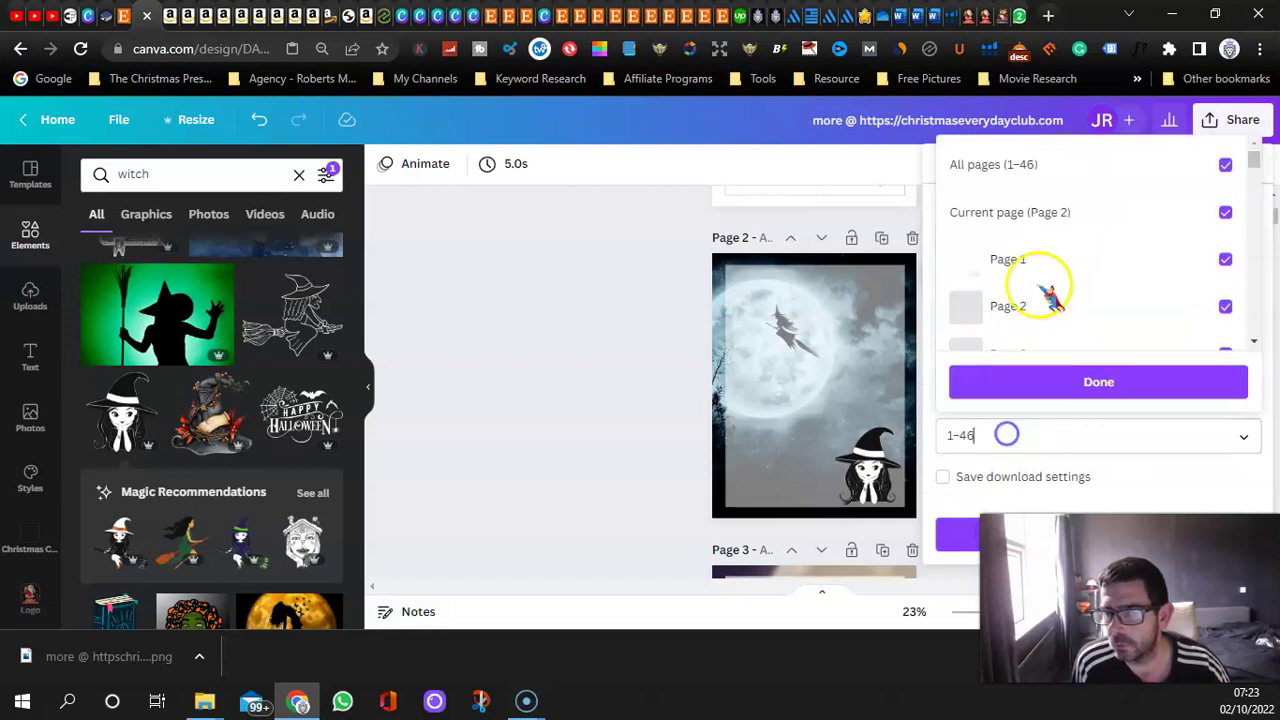
{"action": "left_click", "coordinate": [1079, 164]}
{"action": "left_click", "coordinate": [1076, 214]}
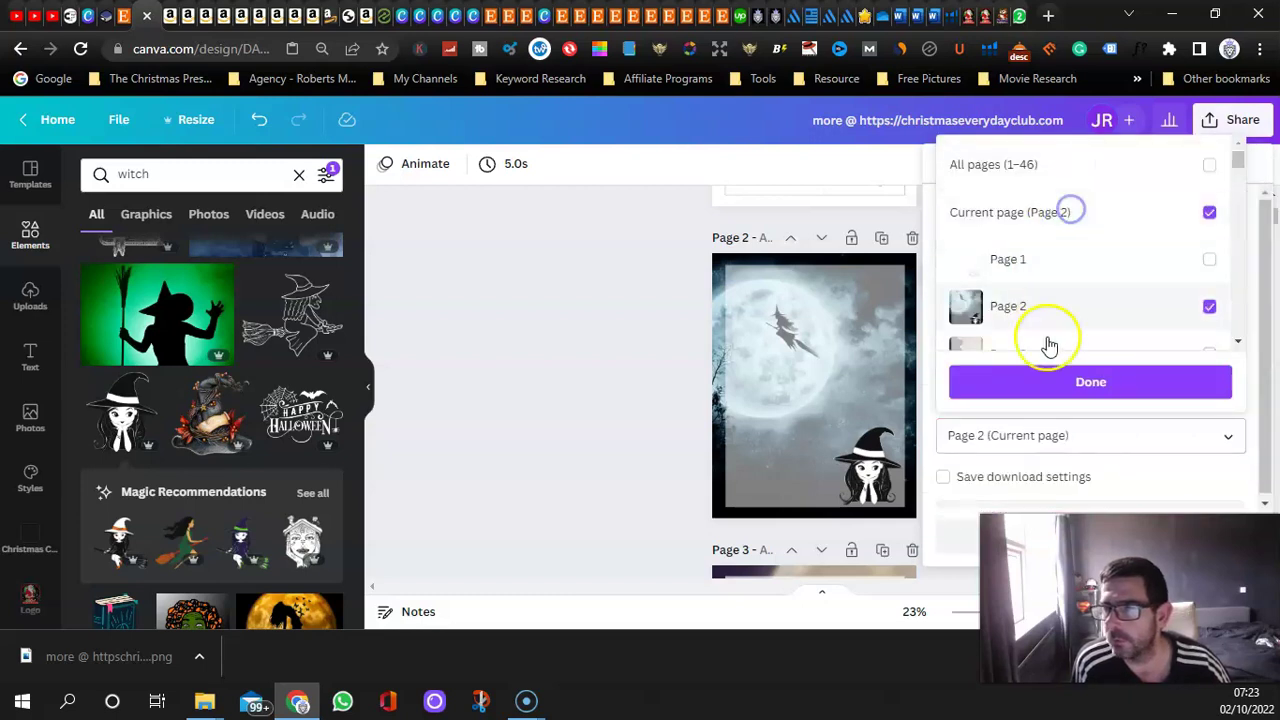
{"action": "left_click", "coordinate": [1086, 382]}
{"action": "left_click", "coordinate": [962, 545]}
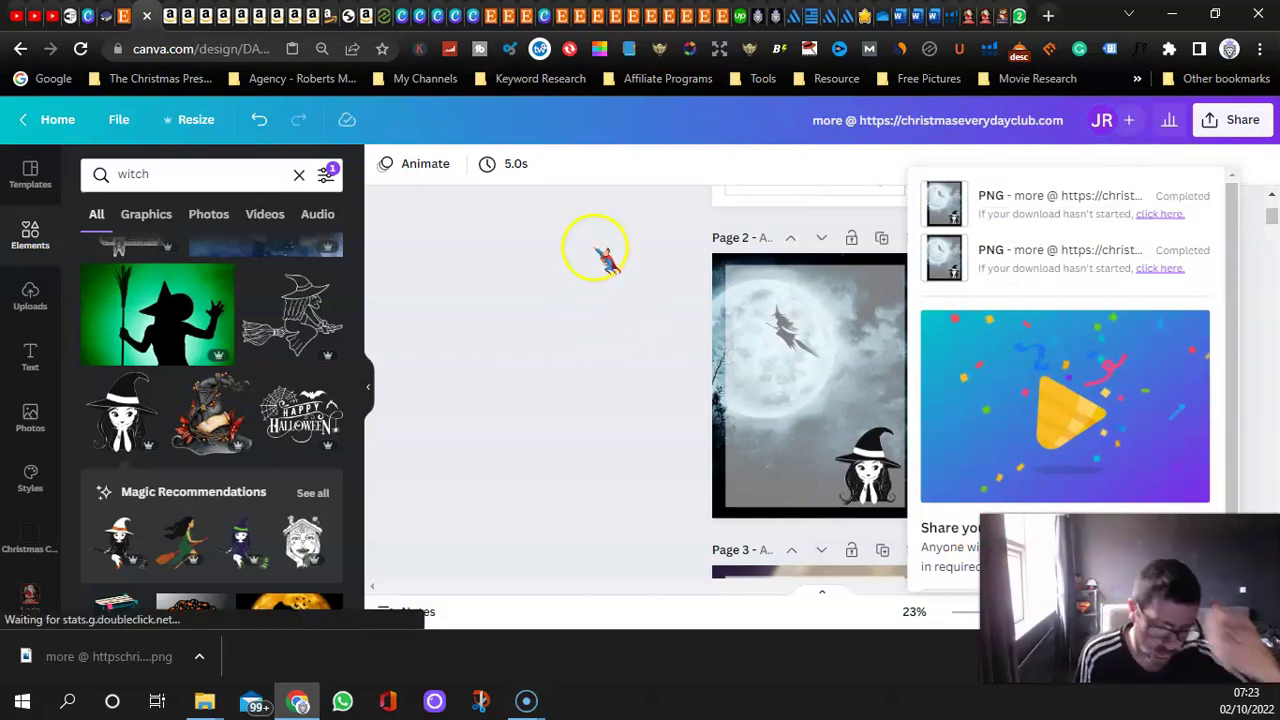
{"action": "left_click", "coordinate": [650, 300]}
{"action": "left_click", "coordinate": [882, 239]}
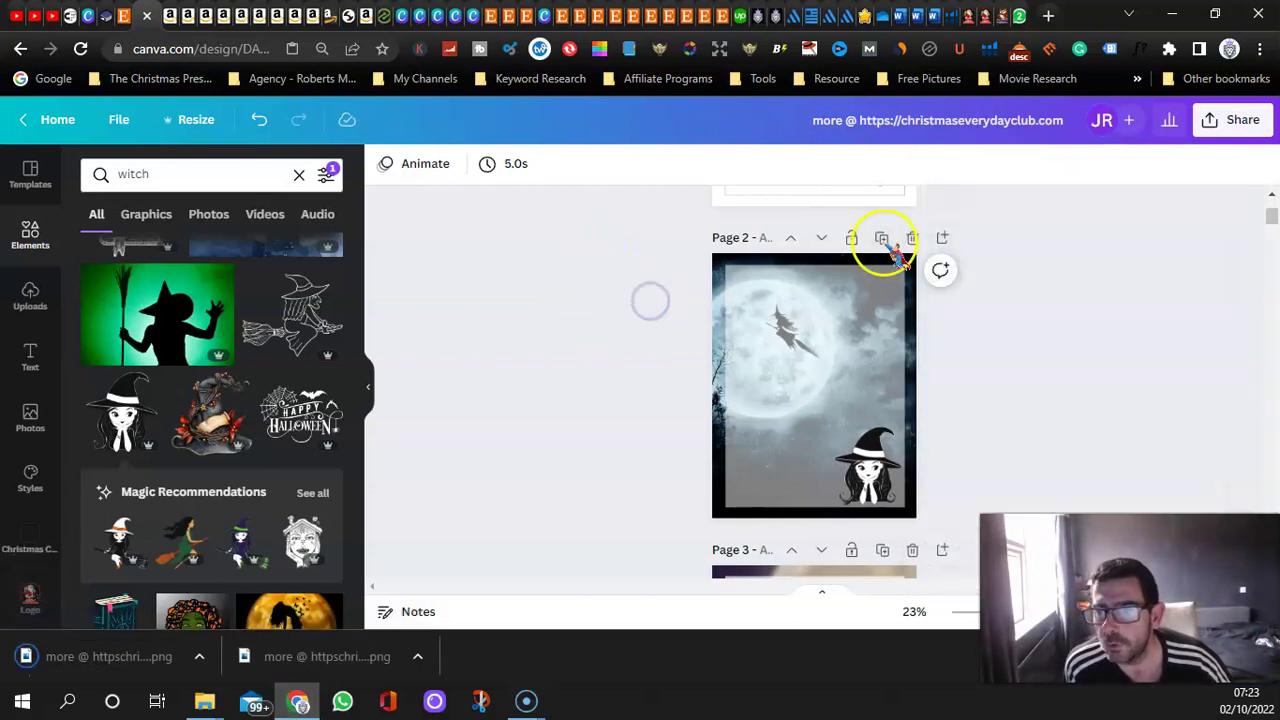
Make another copy of the page and give page 3 the dark misty witch photo background.
{"action": "left_click", "coordinate": [884, 237]}
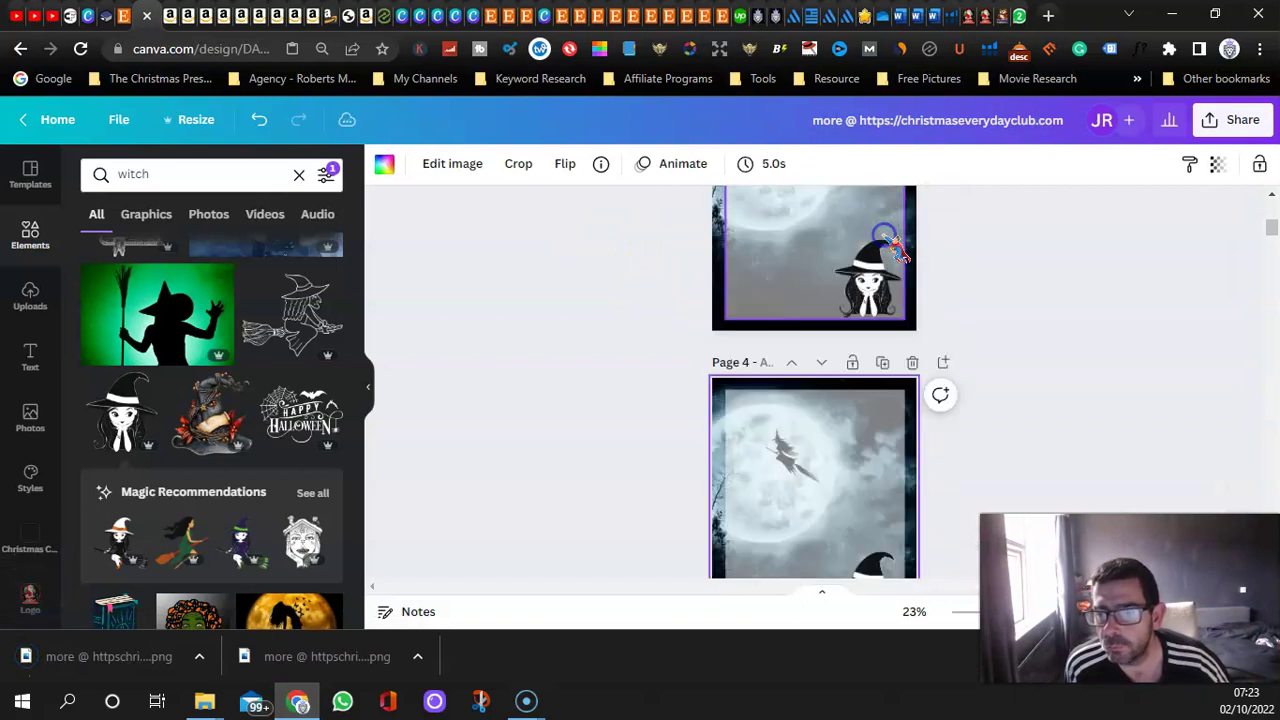
{"action": "scroll", "coordinate": [629, 410], "scroll_direction": "up", "scroll_amount": 3}
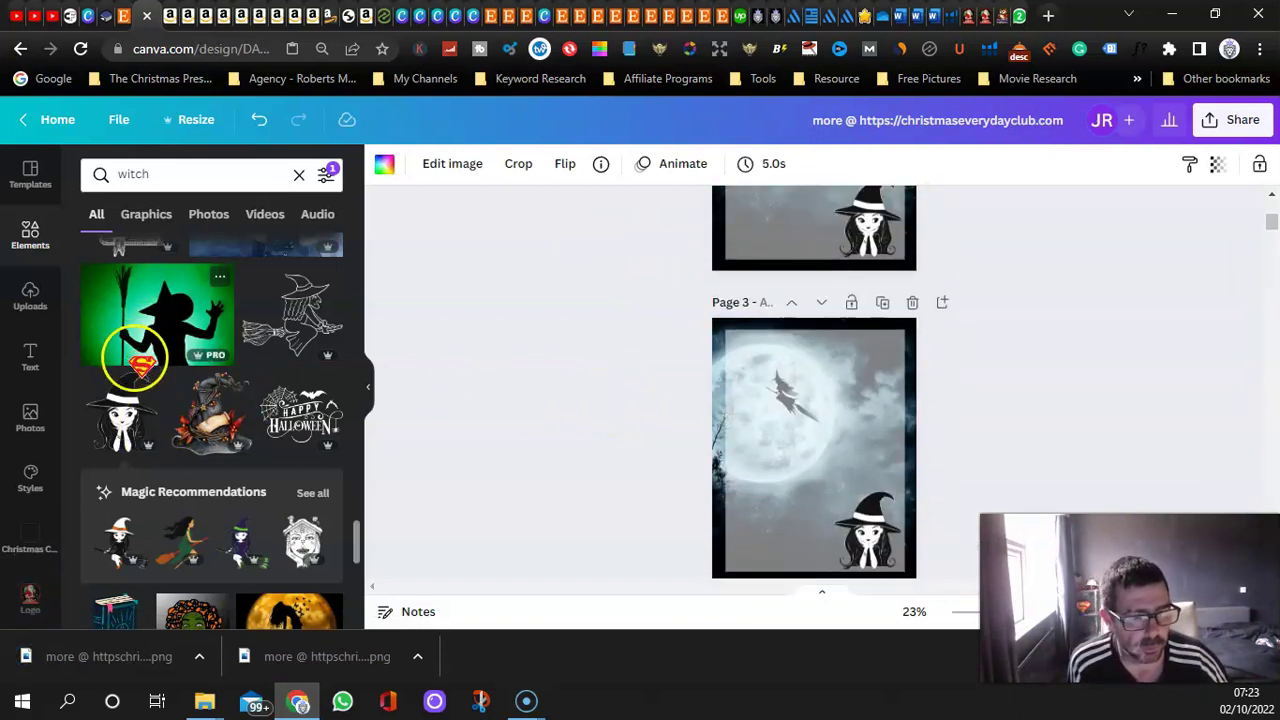
{"action": "scroll", "coordinate": [140, 362], "scroll_direction": "down", "scroll_amount": 3}
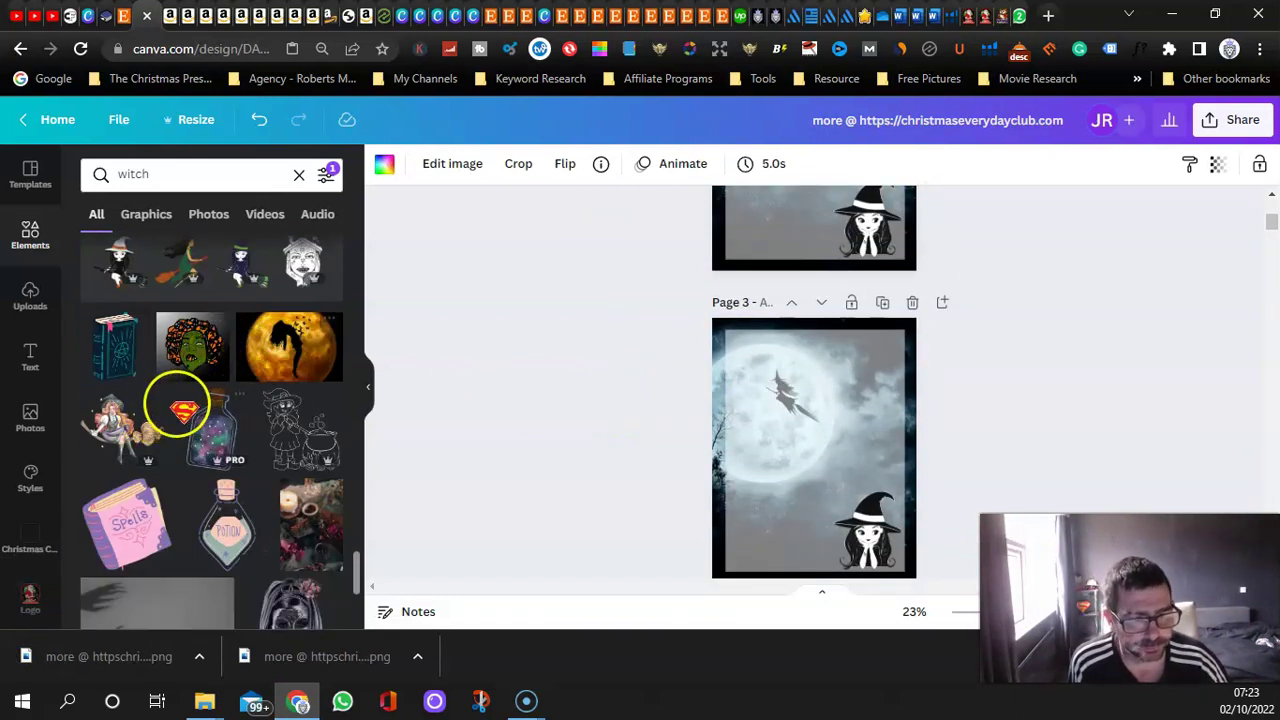
{"action": "scroll", "coordinate": [175, 405], "scroll_direction": "down", "scroll_amount": 10}
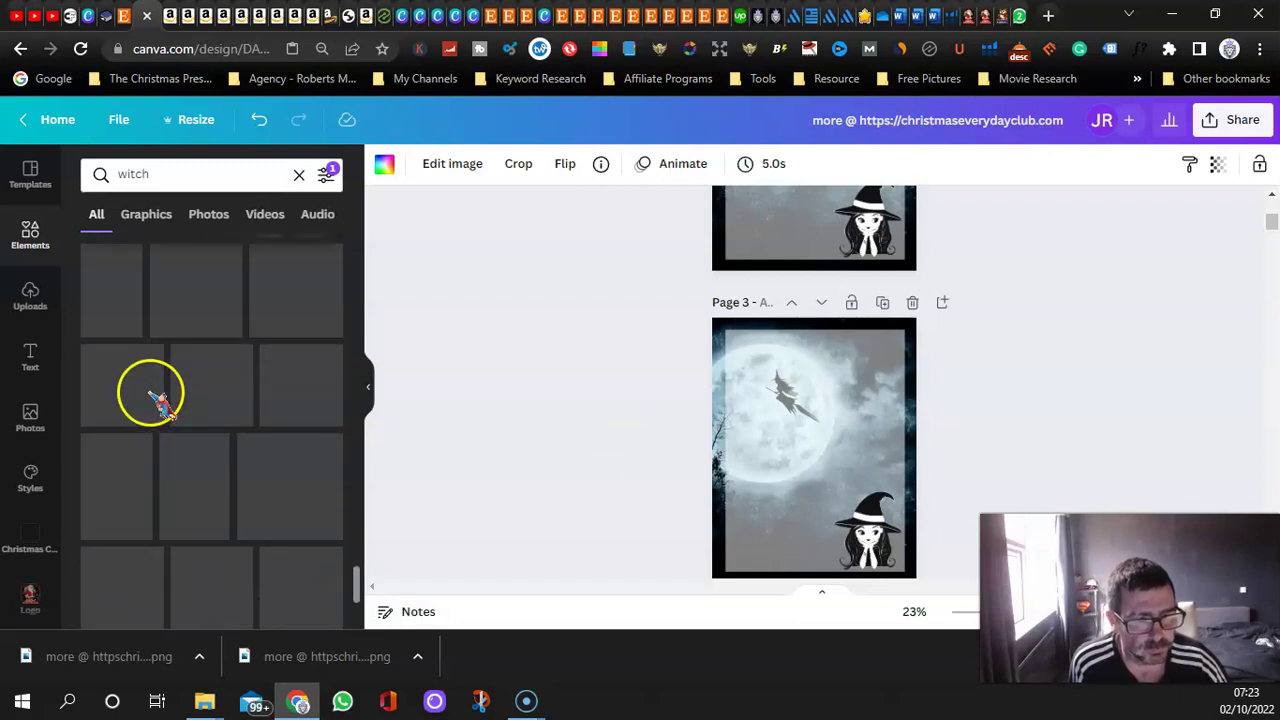
{"action": "scroll", "coordinate": [118, 420], "scroll_direction": "down", "scroll_amount": 10}
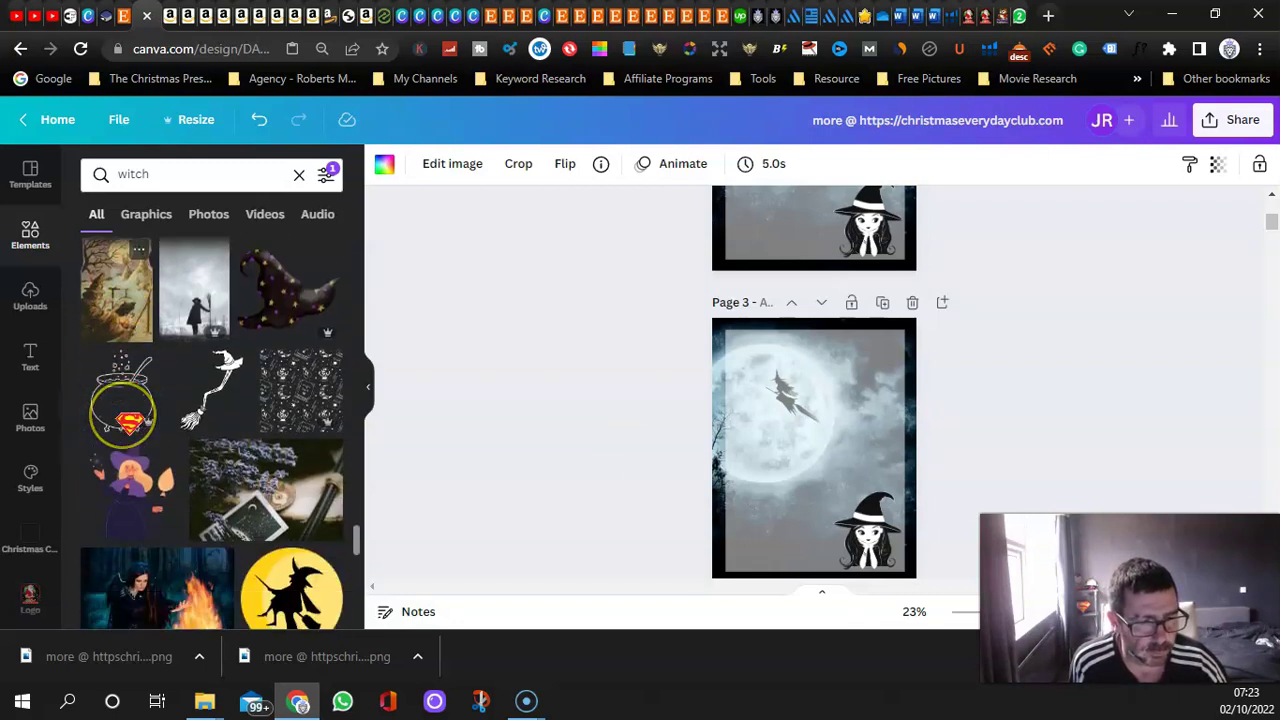
{"action": "scroll", "coordinate": [115, 407], "scroll_direction": "down", "scroll_amount": 2}
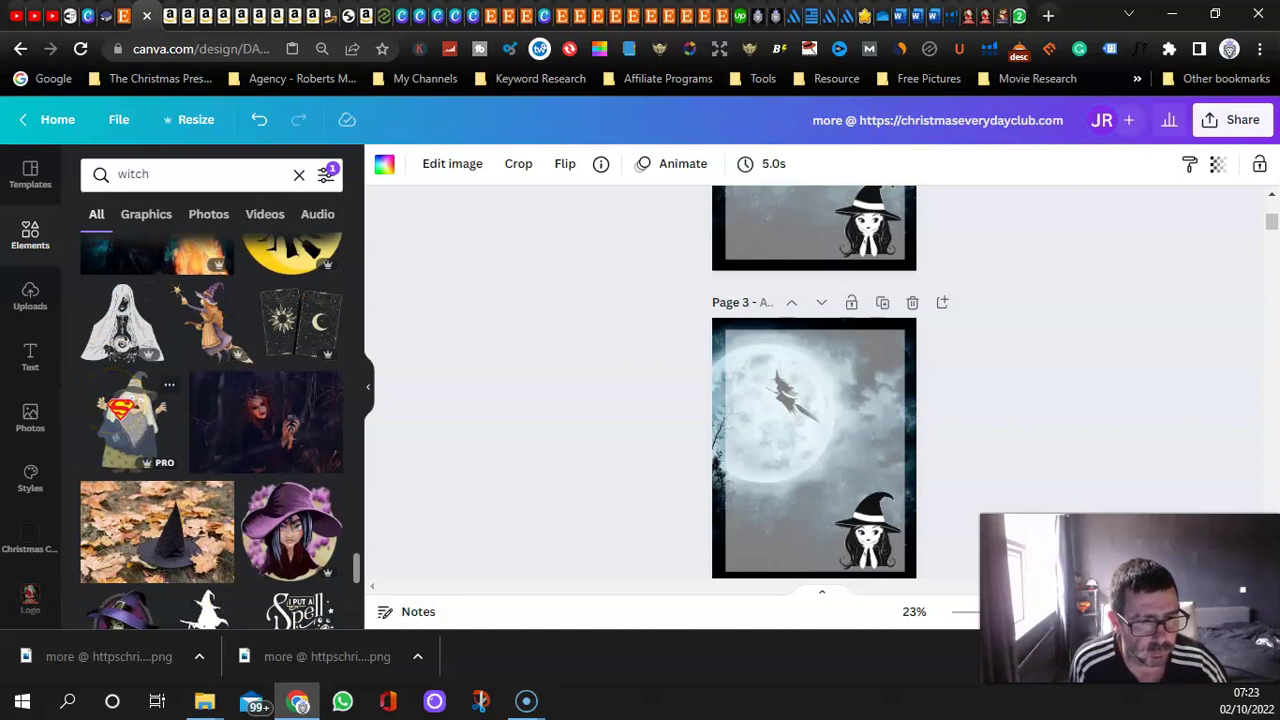
{"action": "scroll", "coordinate": [120, 408], "scroll_direction": "down", "scroll_amount": 5}
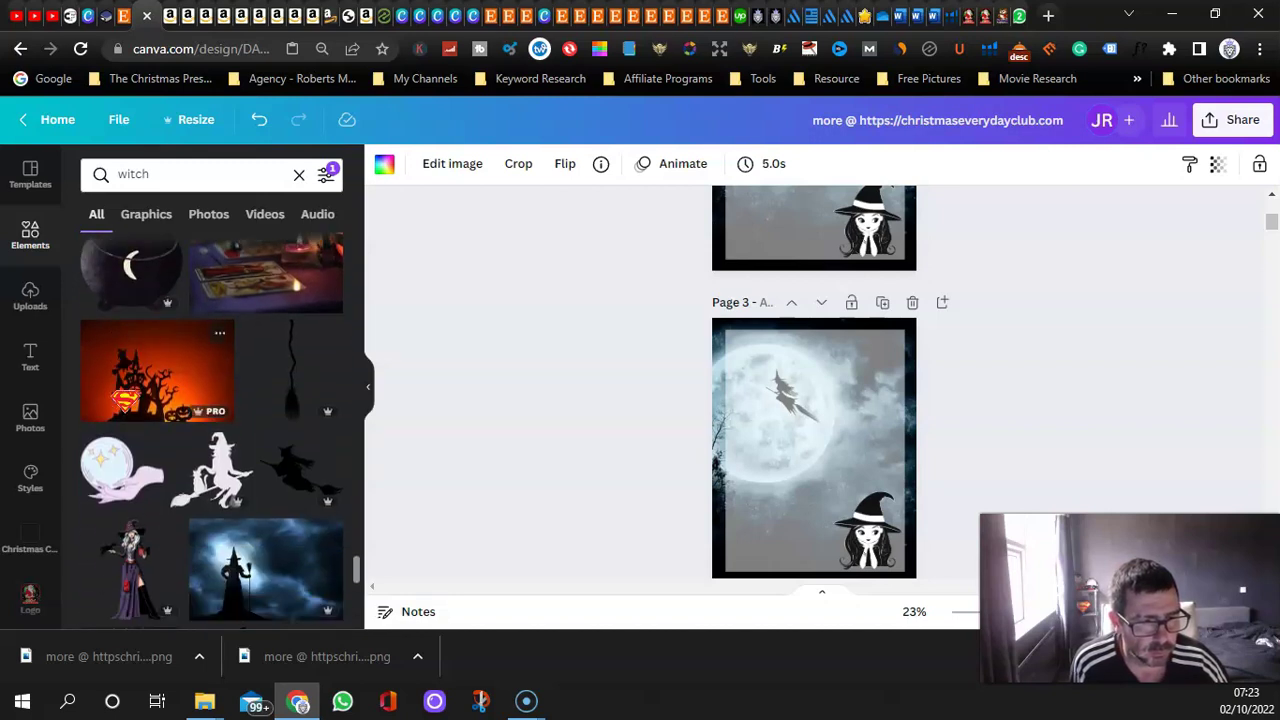
{"action": "scroll", "coordinate": [212, 430], "scroll_direction": "down", "scroll_amount": 2}
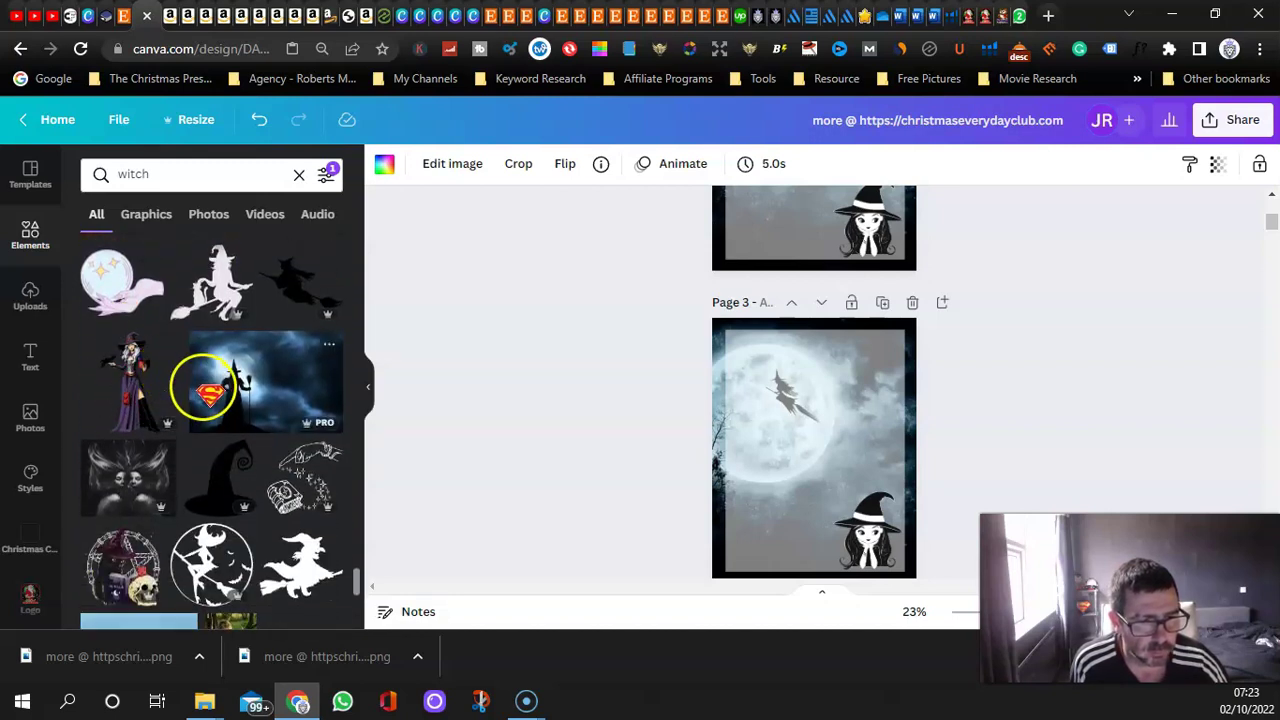
{"action": "left_click_drag", "start_coordinate": [205, 390], "coordinate": [771, 491]}
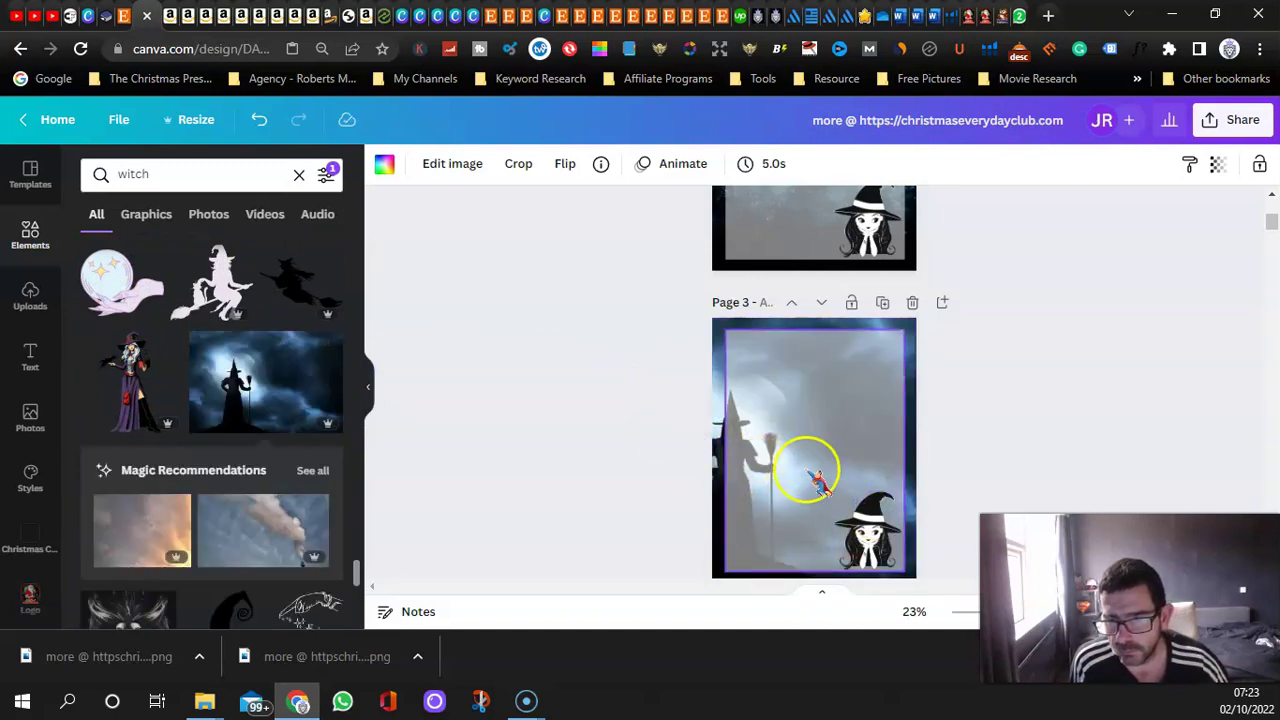
Set the girl-witch-and-moon photo with bats as page 4's background.
{"action": "scroll", "coordinate": [163, 380], "scroll_direction": "down", "scroll_amount": 2}
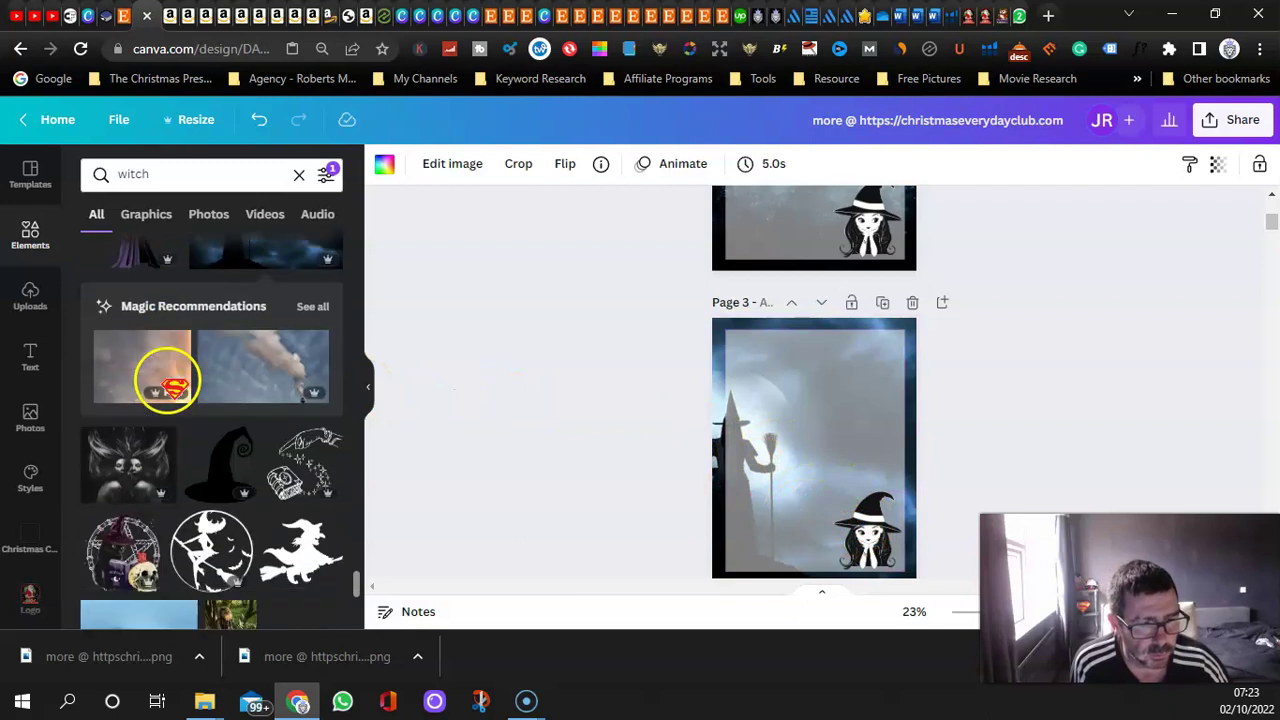
{"action": "scroll", "coordinate": [285, 386], "scroll_direction": "down", "scroll_amount": 2}
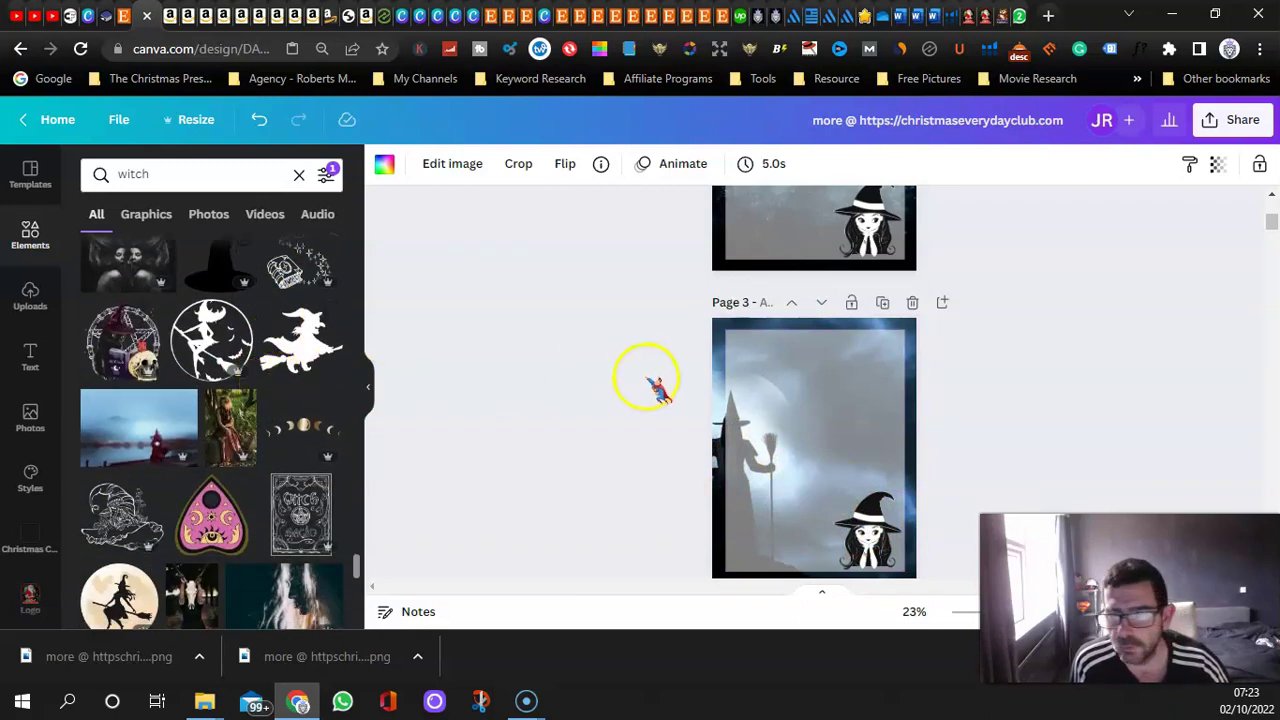
{"action": "scroll", "coordinate": [650, 382], "scroll_direction": "up", "scroll_amount": 4}
{"action": "scroll", "coordinate": [650, 380], "scroll_direction": "down", "scroll_amount": 7}
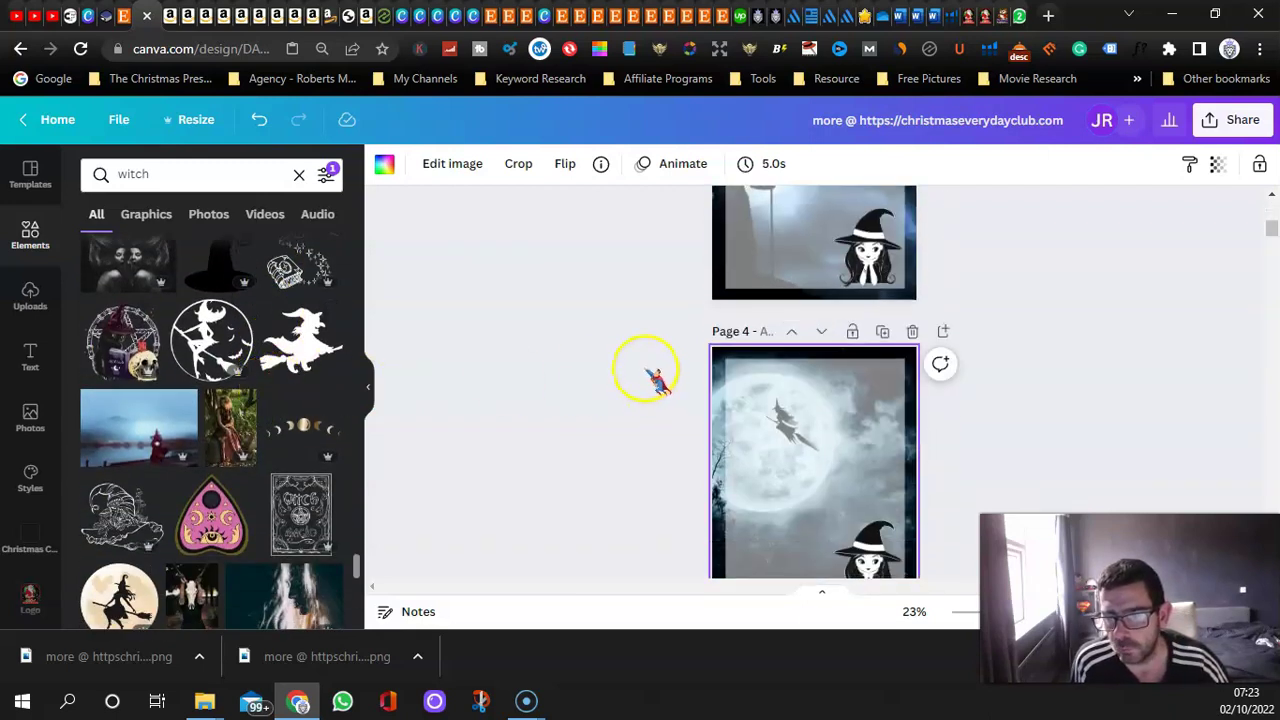
{"action": "scroll", "coordinate": [650, 380], "scroll_direction": "down", "scroll_amount": 2}
{"action": "scroll", "coordinate": [134, 449], "scroll_direction": "down", "scroll_amount": 10}
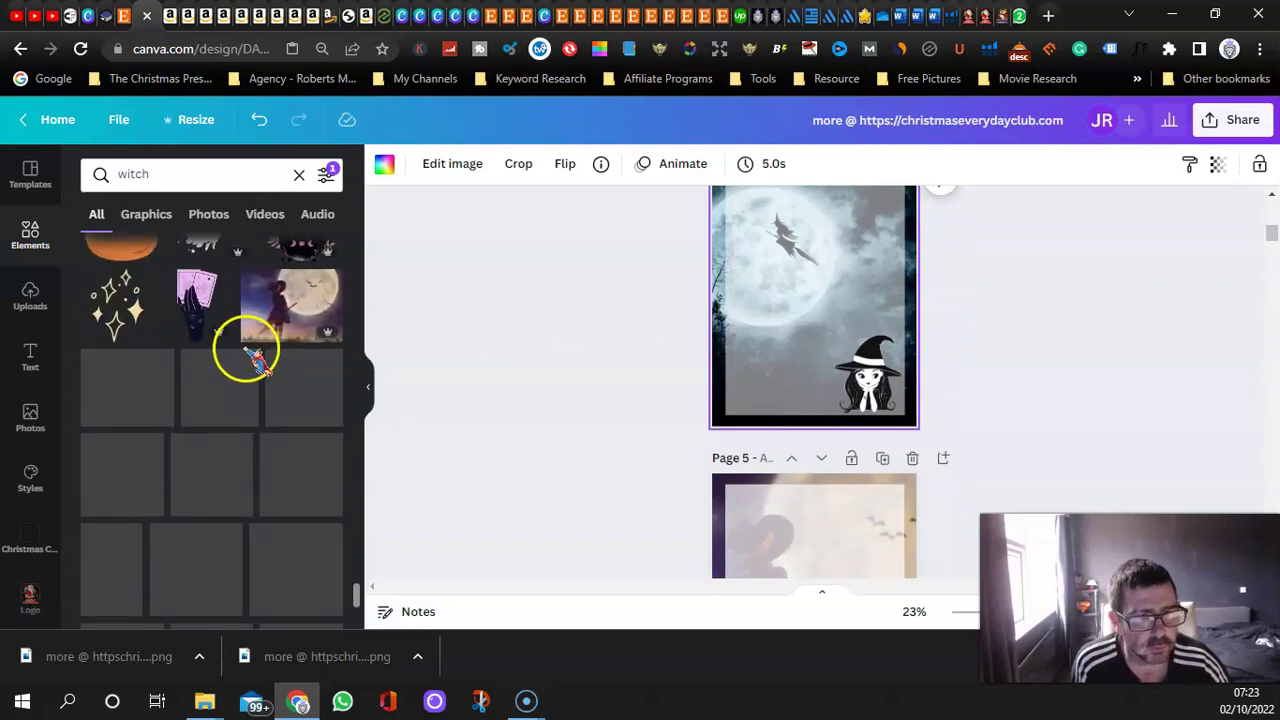
{"action": "left_click_drag", "start_coordinate": [262, 330], "coordinate": [714, 330]}
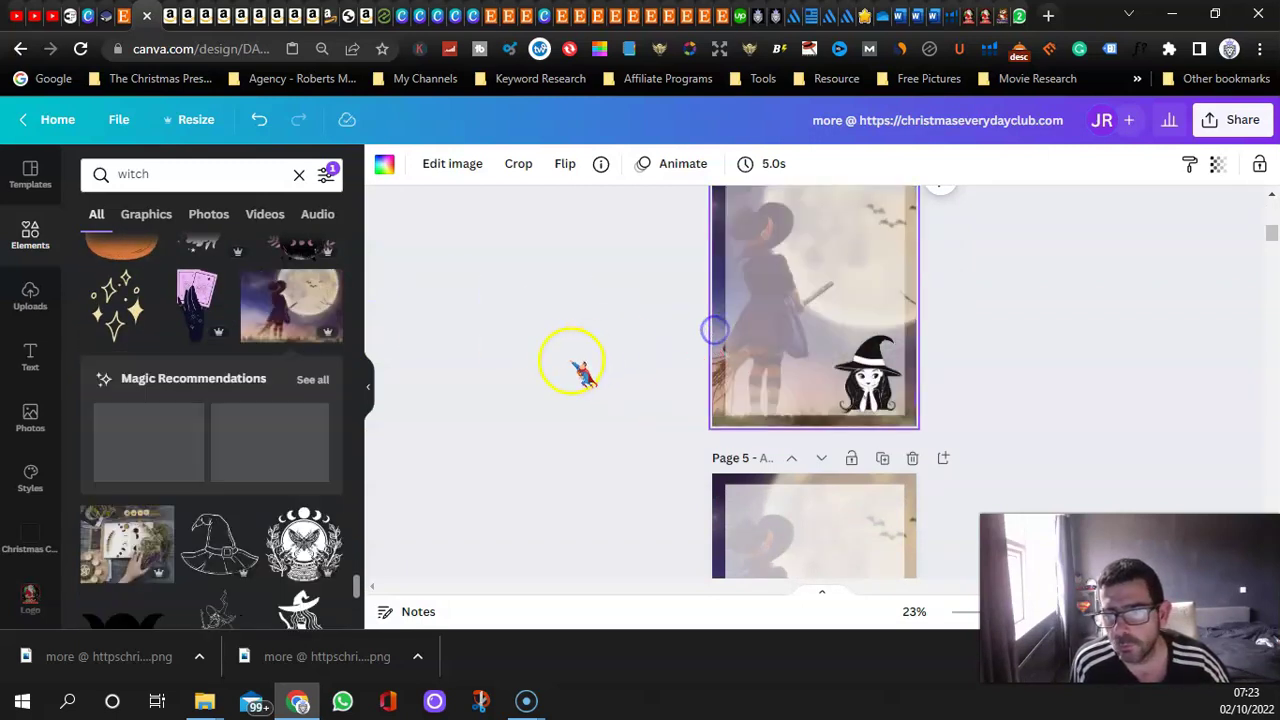
{"action": "scroll", "coordinate": [486, 371], "scroll_direction": "up", "scroll_amount": 5}
Place and enlarge the red-hat flying witch sticker in page 4's bottom-right corner.
{"action": "scroll", "coordinate": [570, 462], "scroll_direction": "down", "scroll_amount": 4}
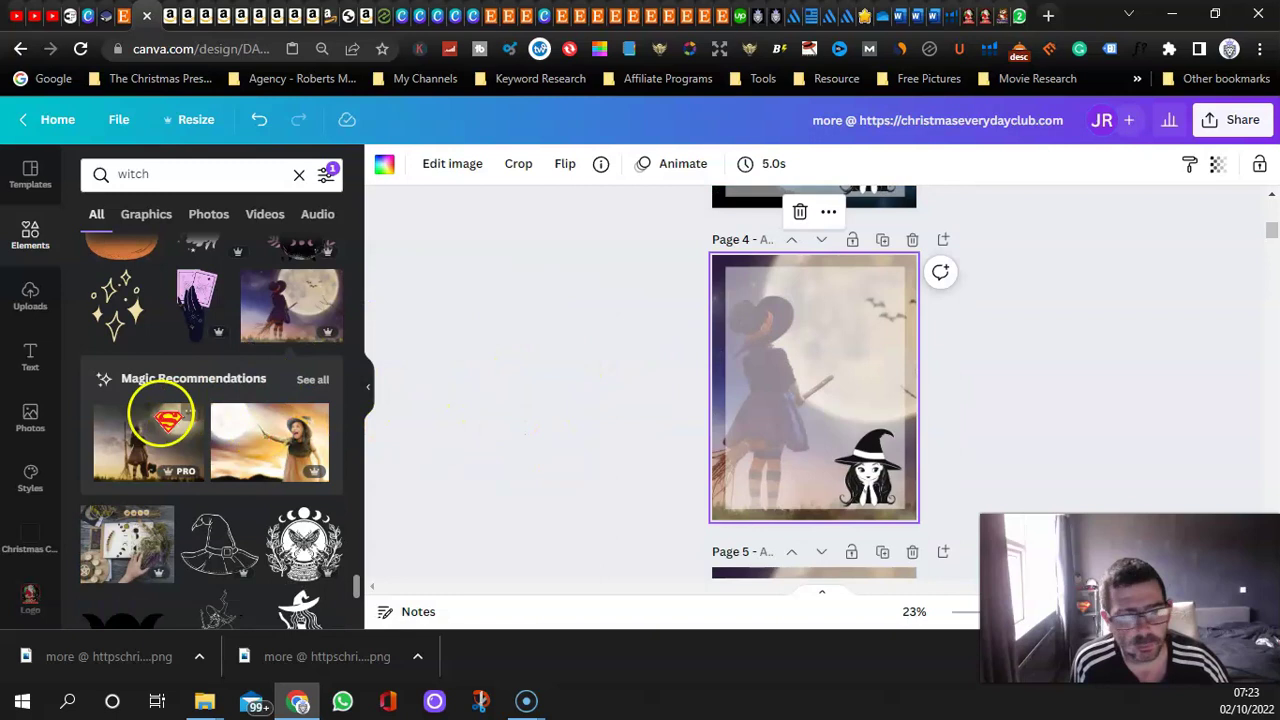
{"action": "scroll", "coordinate": [160, 420], "scroll_direction": "down", "scroll_amount": 5}
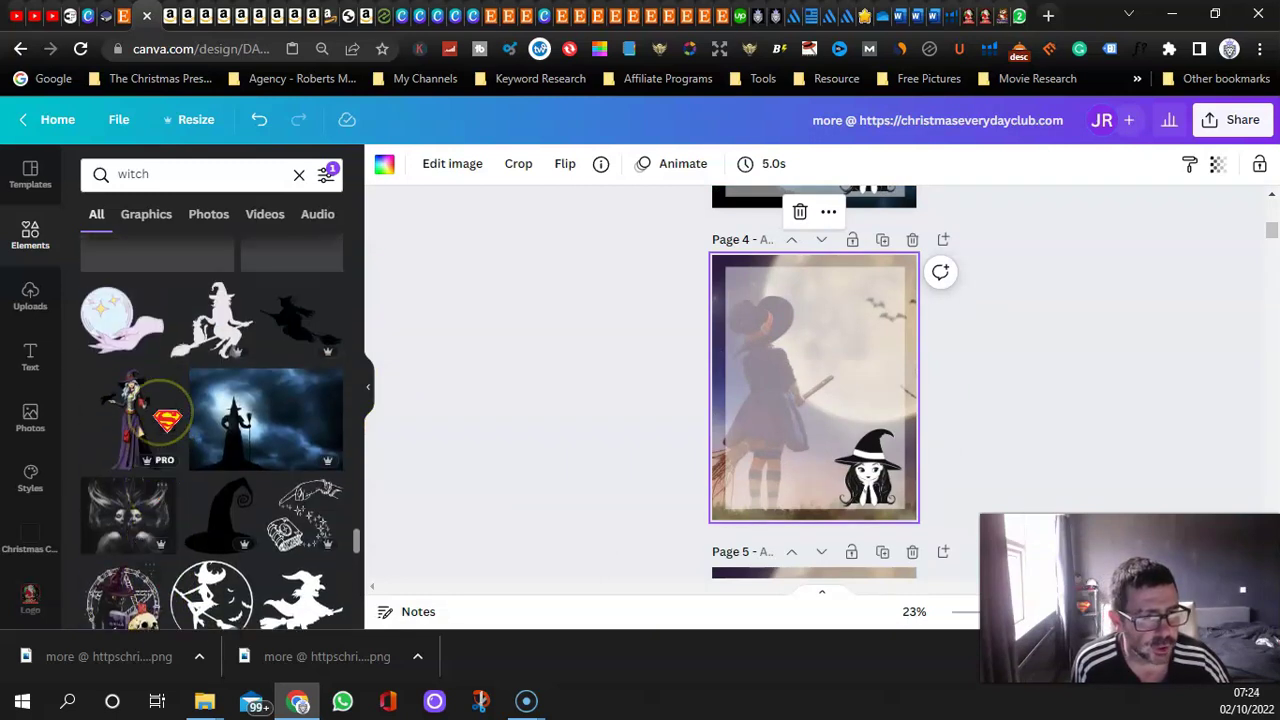
{"action": "scroll", "coordinate": [165, 415], "scroll_direction": "up", "scroll_amount": 5}
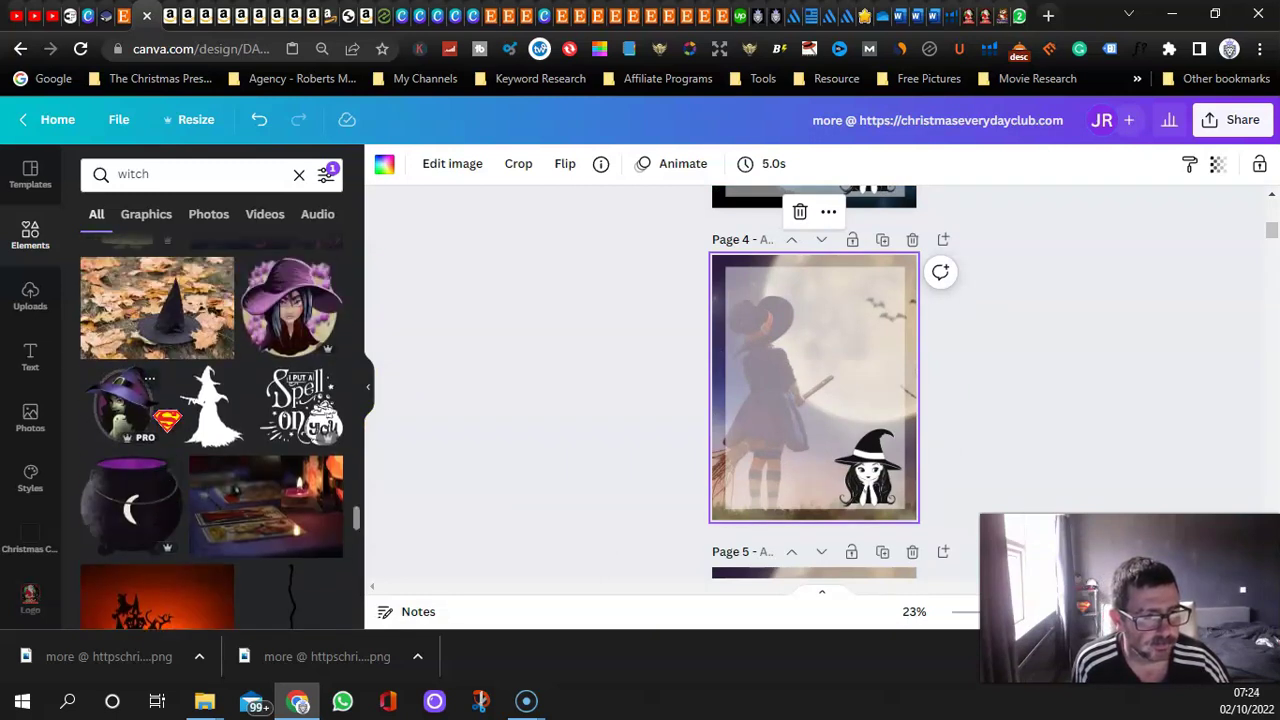
{"action": "scroll", "coordinate": [212, 430], "scroll_direction": "up", "scroll_amount": 5}
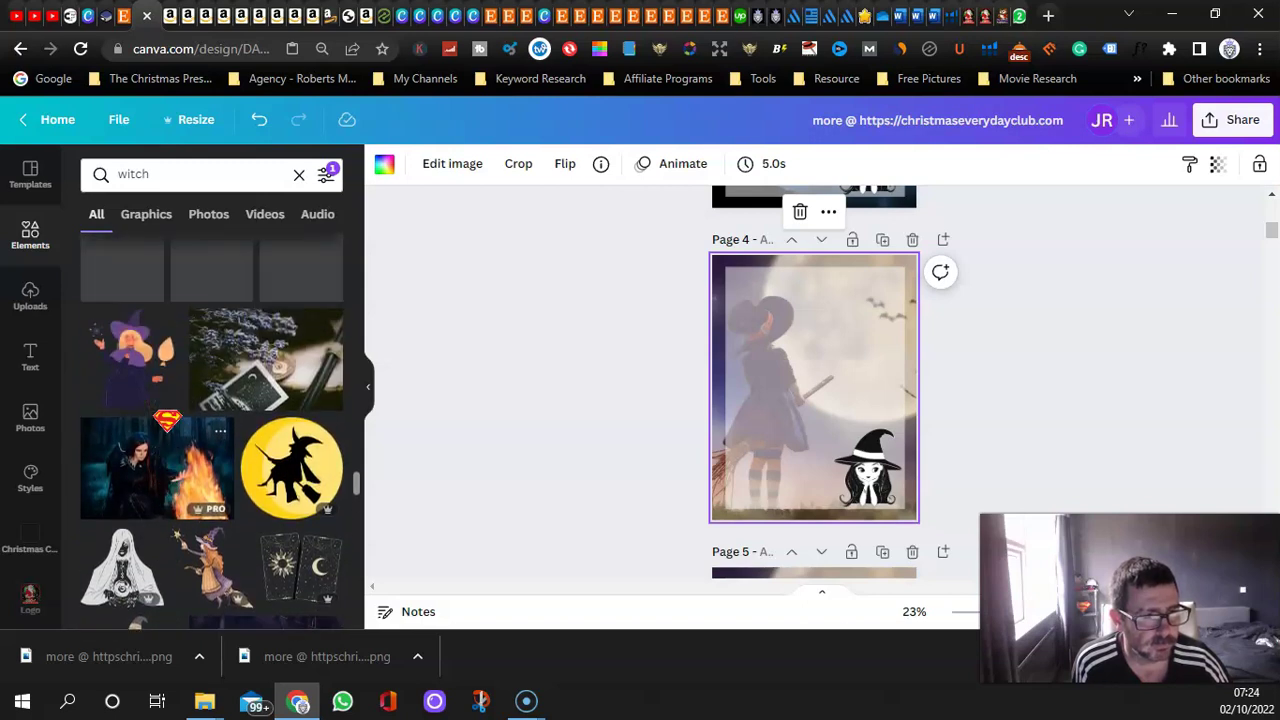
{"action": "scroll", "coordinate": [167, 420], "scroll_direction": "up", "scroll_amount": 5}
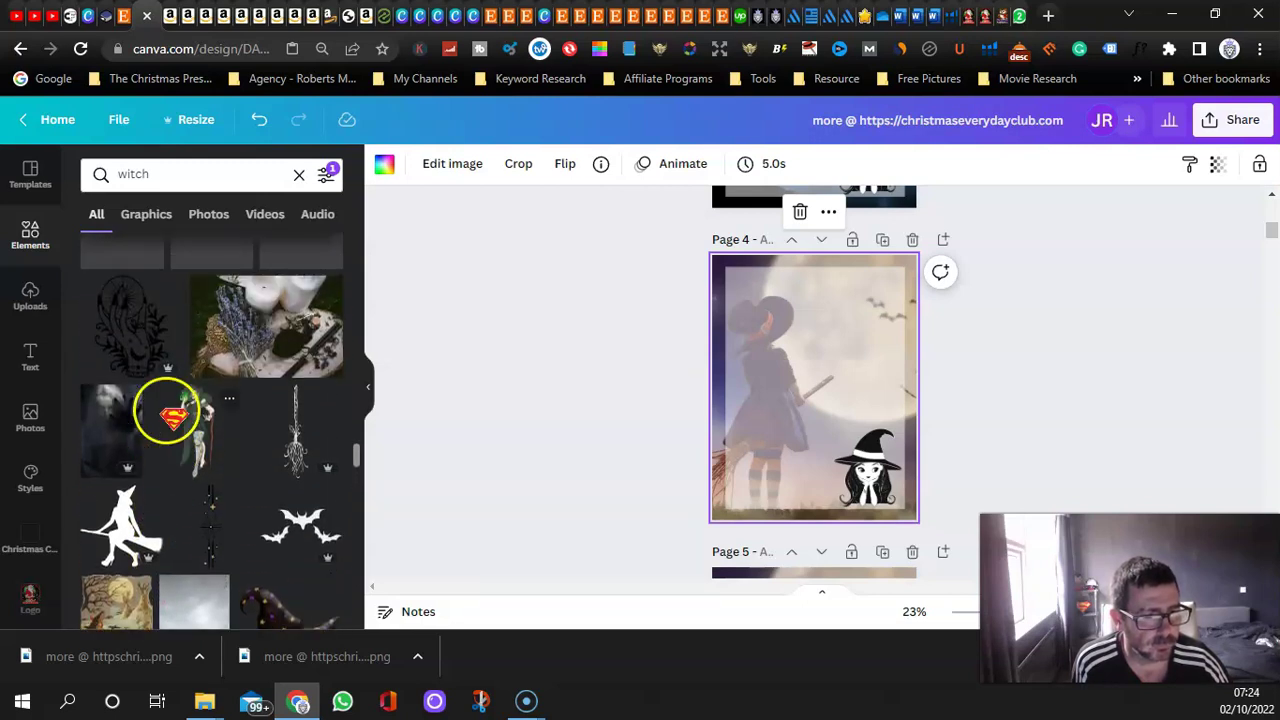
{"action": "scroll", "coordinate": [167, 415], "scroll_direction": "up", "scroll_amount": 4}
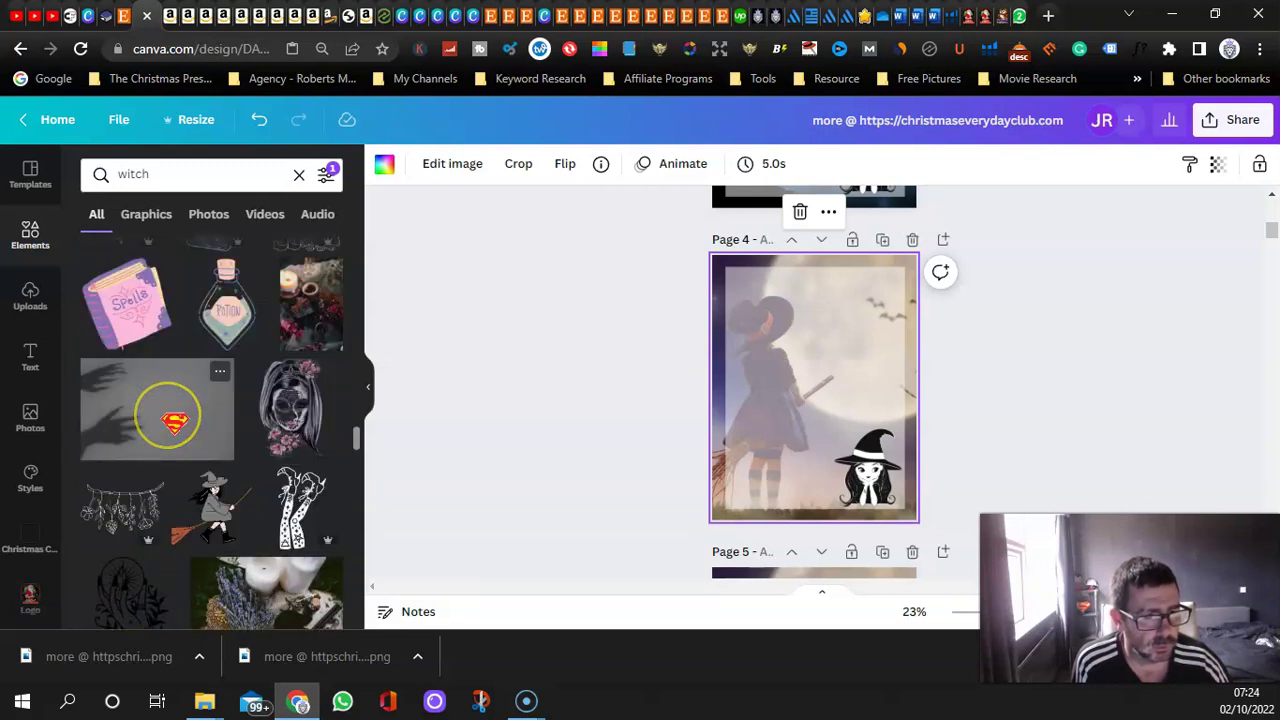
{"action": "scroll", "coordinate": [172, 420], "scroll_direction": "up", "scroll_amount": 5}
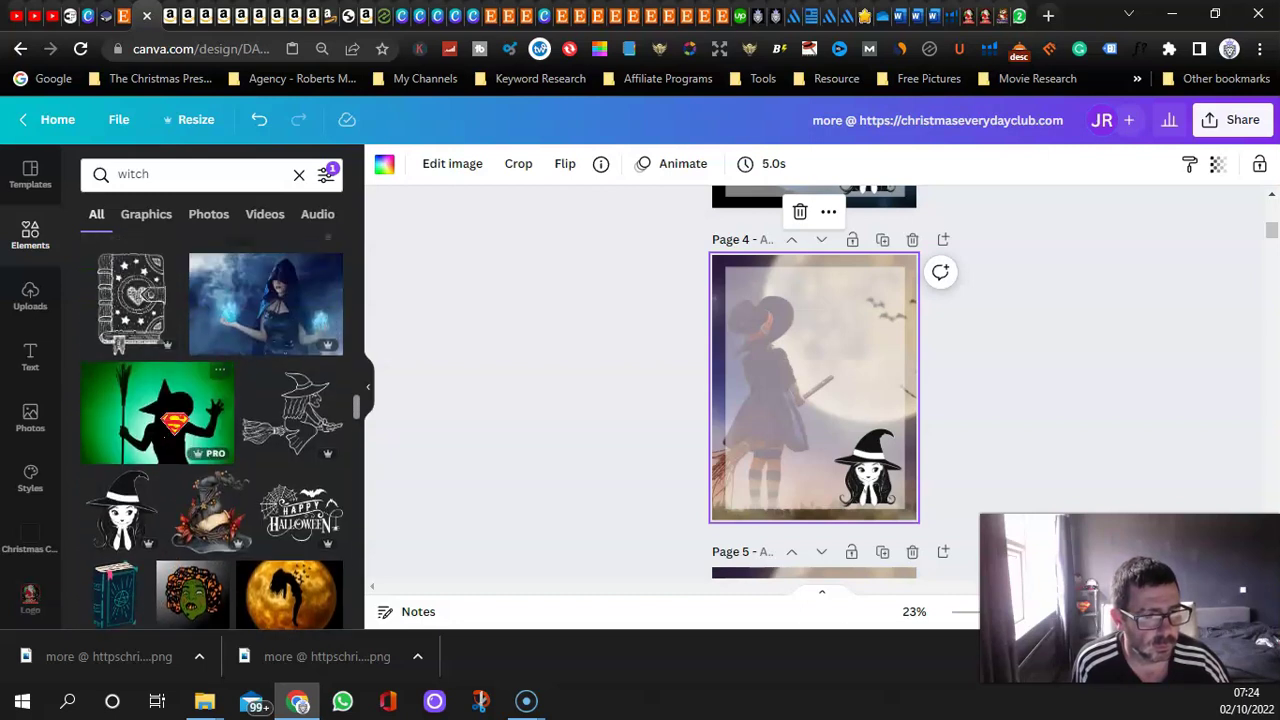
{"action": "scroll", "coordinate": [178, 428], "scroll_direction": "up", "scroll_amount": 5}
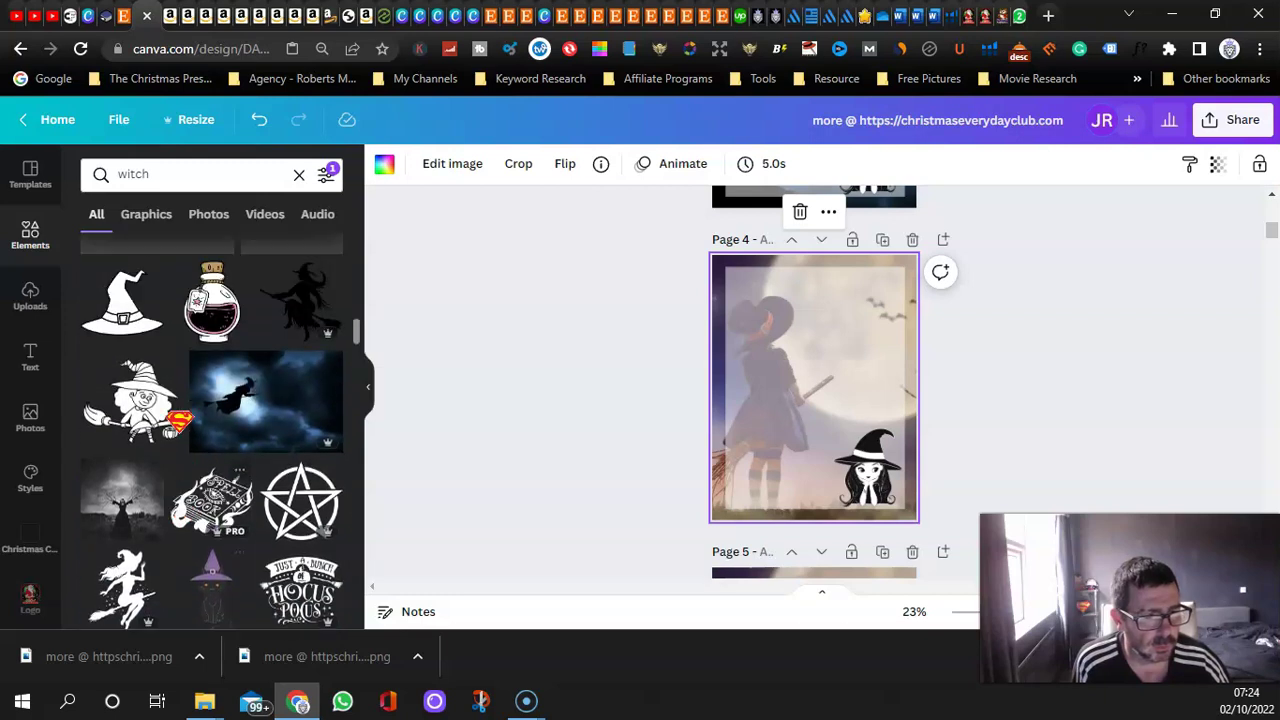
{"action": "scroll", "coordinate": [152, 388], "scroll_direction": "up", "scroll_amount": 8}
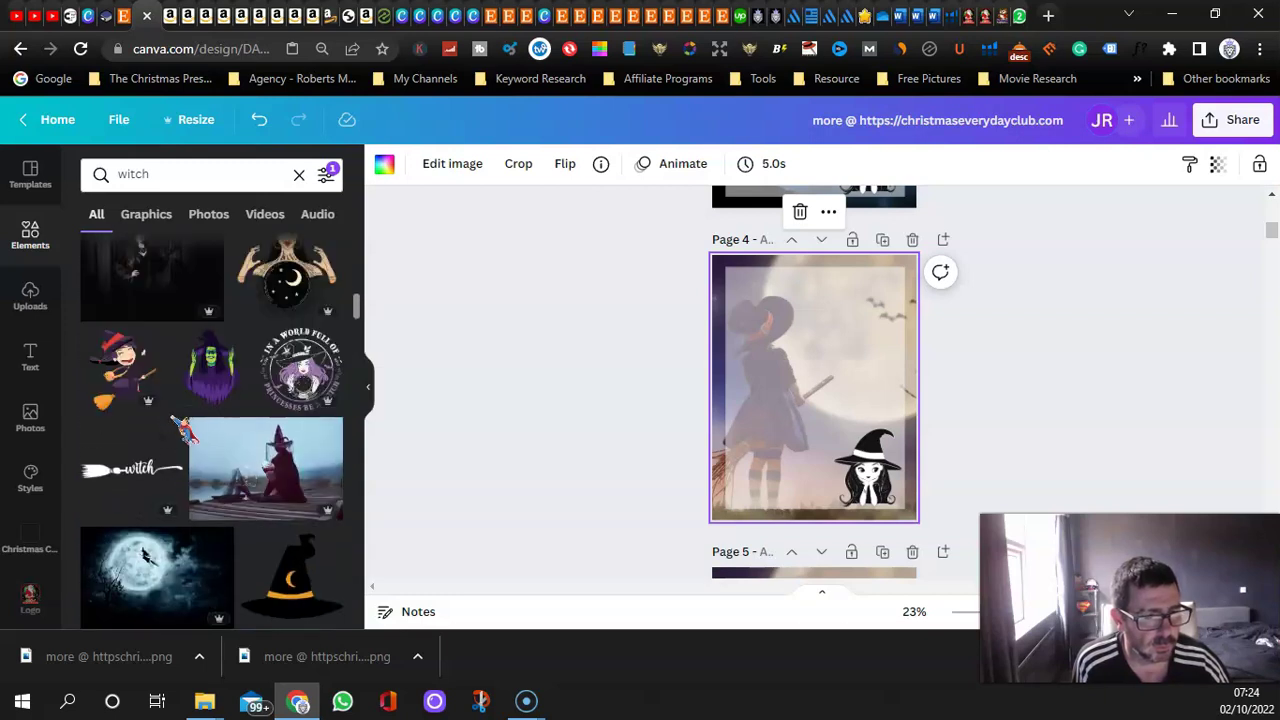
{"action": "left_click_drag", "start_coordinate": [118, 370], "coordinate": [895, 510]}
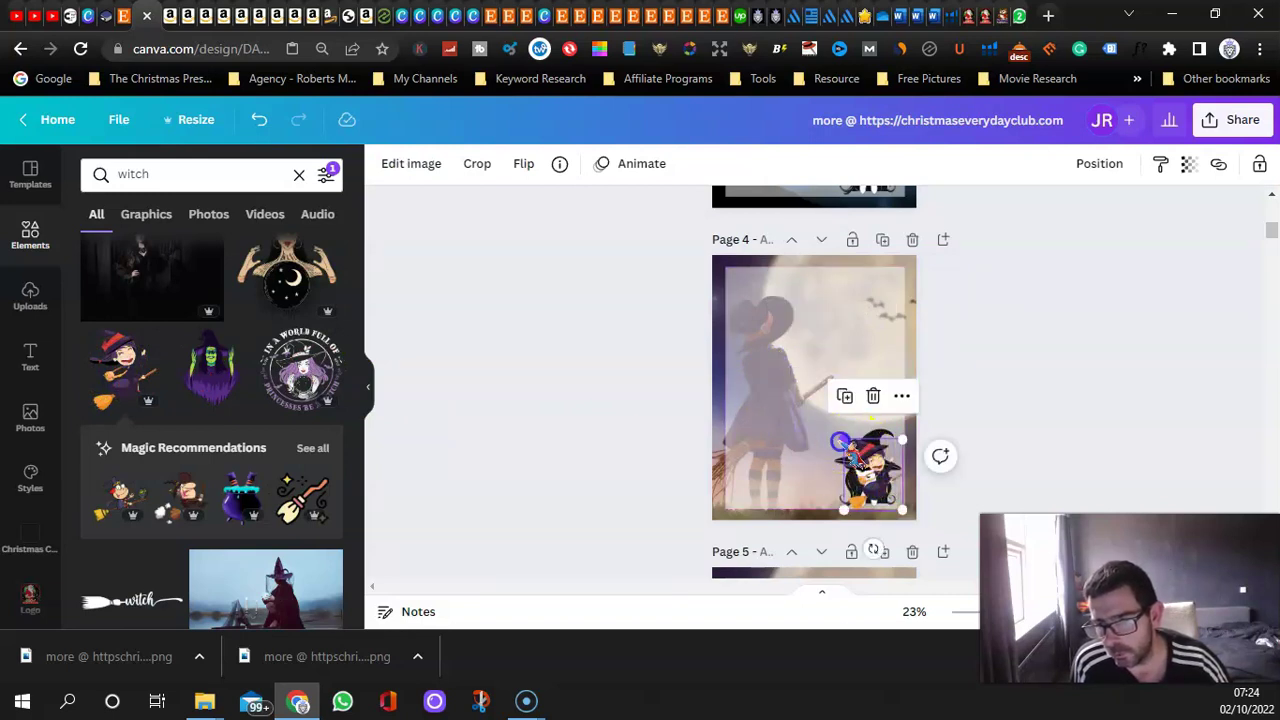
{"action": "left_click_drag", "start_coordinate": [843, 438], "coordinate": [897, 500]}
Delete the old black-and-white witch beneath it and deselect.
{"action": "right_click", "coordinate": [862, 467]}
{"action": "left_click", "coordinate": [920, 334]}
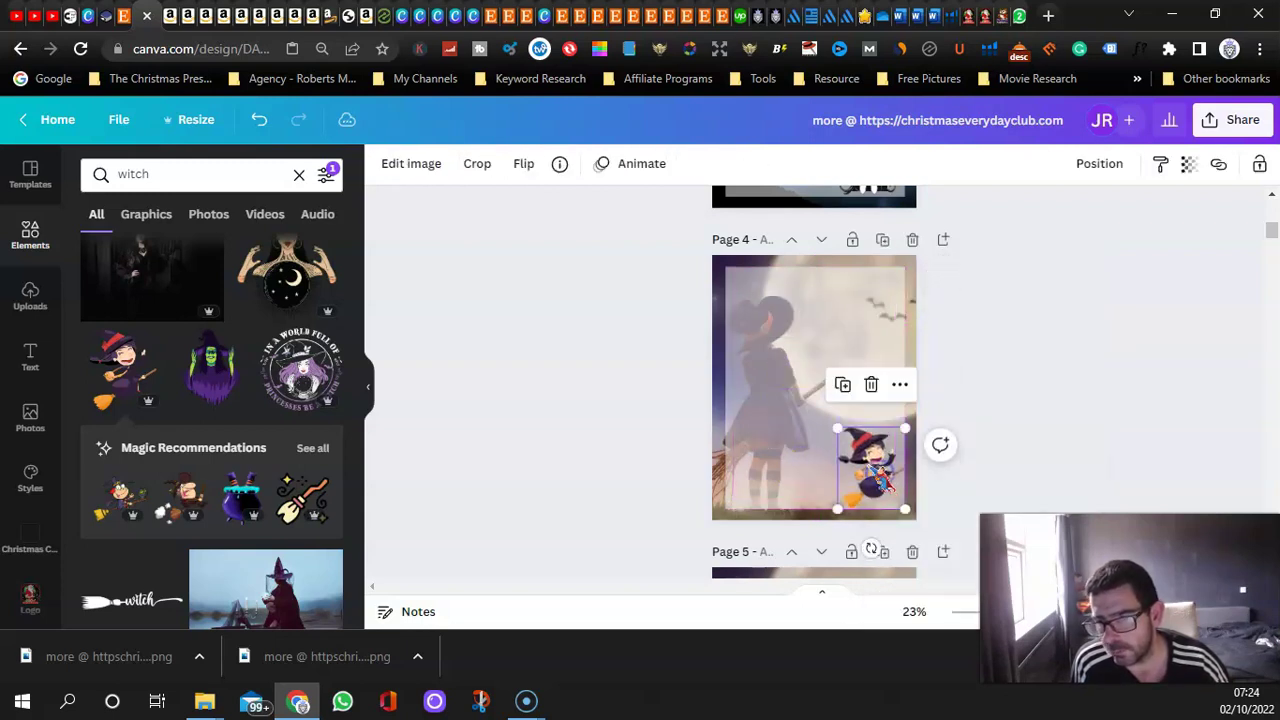
{"action": "left_click", "coordinate": [620, 390]}
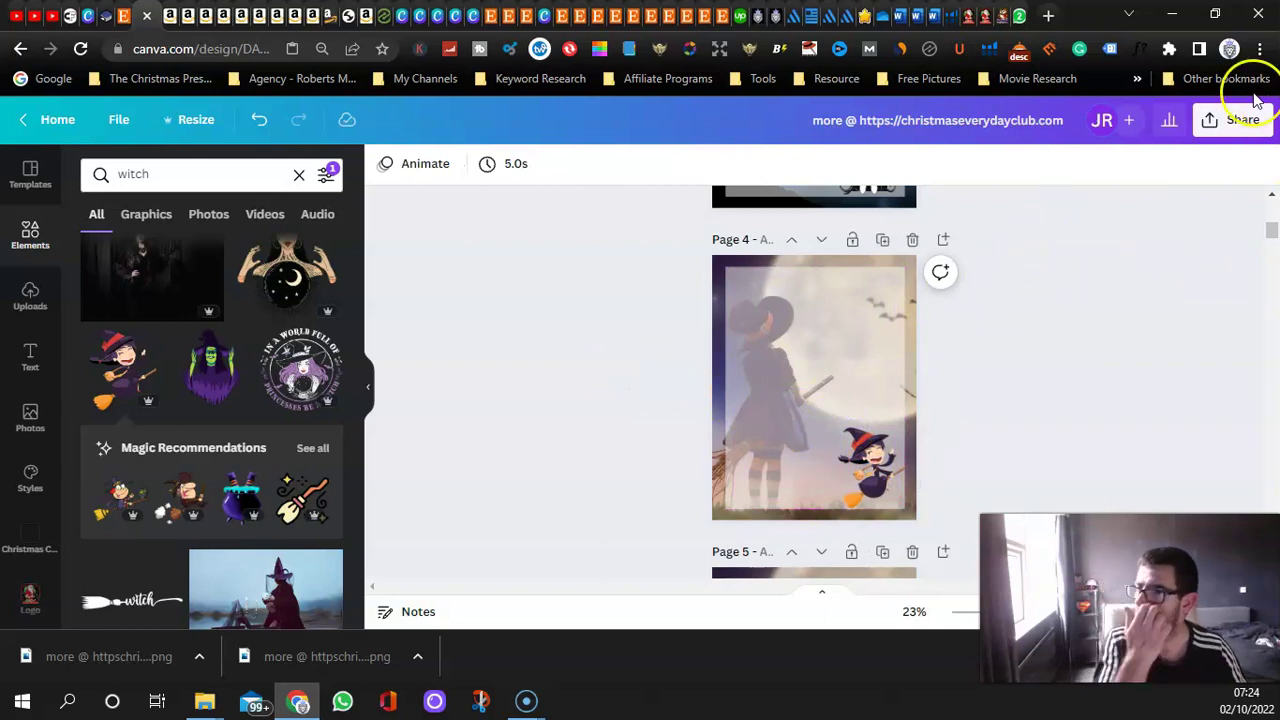
Download only the current page 4 as a PNG, then go to the Crispy Prints page.
{"action": "left_click", "coordinate": [1228, 120]}
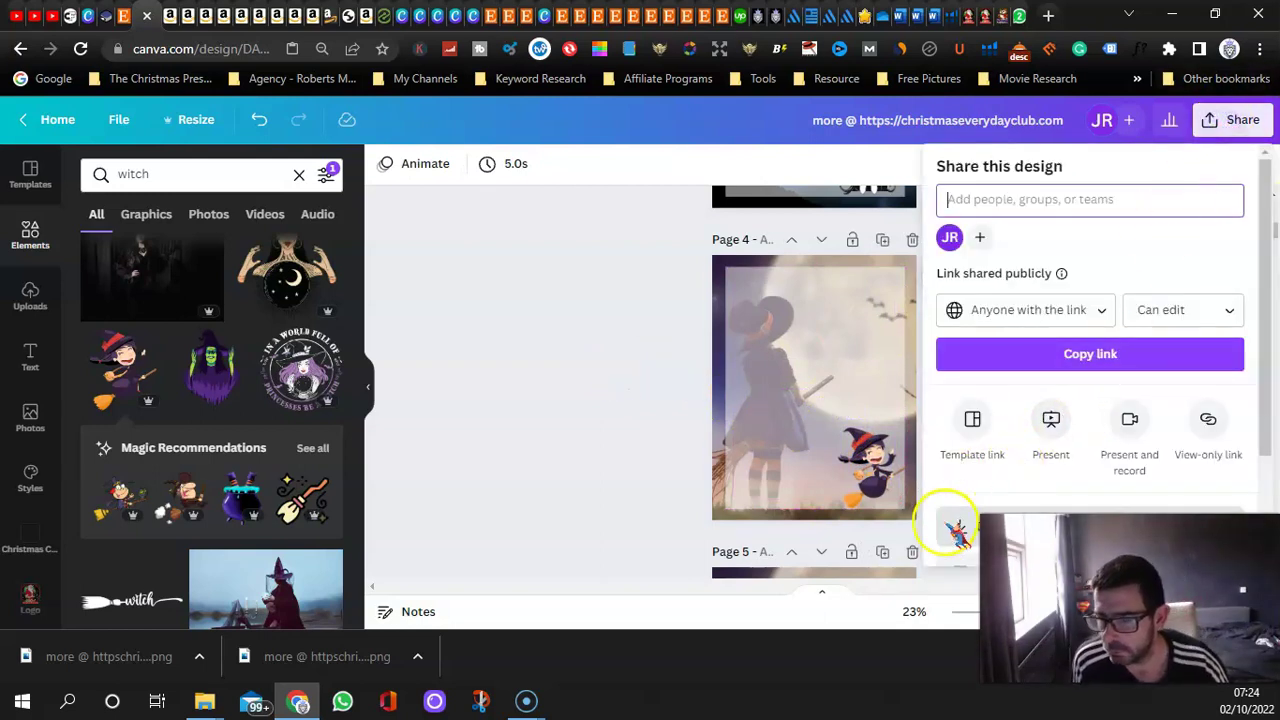
{"action": "left_click", "coordinate": [950, 527]}
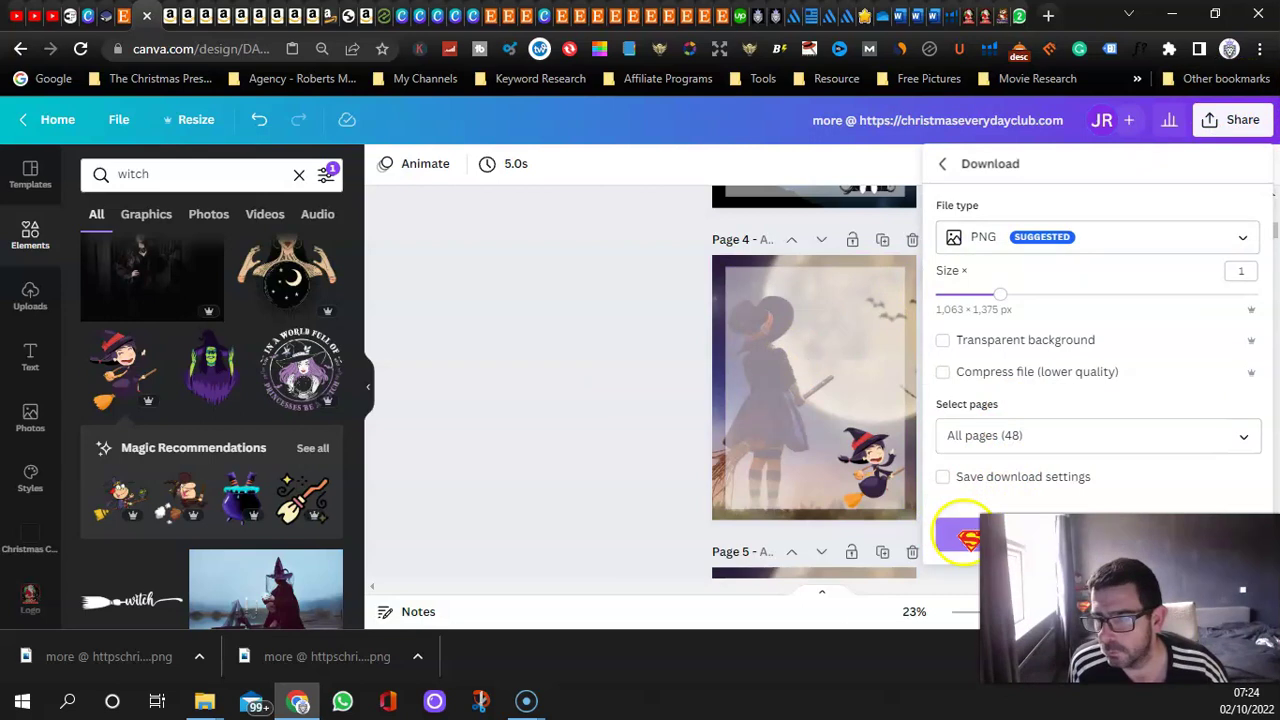
{"action": "left_click", "coordinate": [986, 437]}
{"action": "left_click", "coordinate": [1077, 162]}
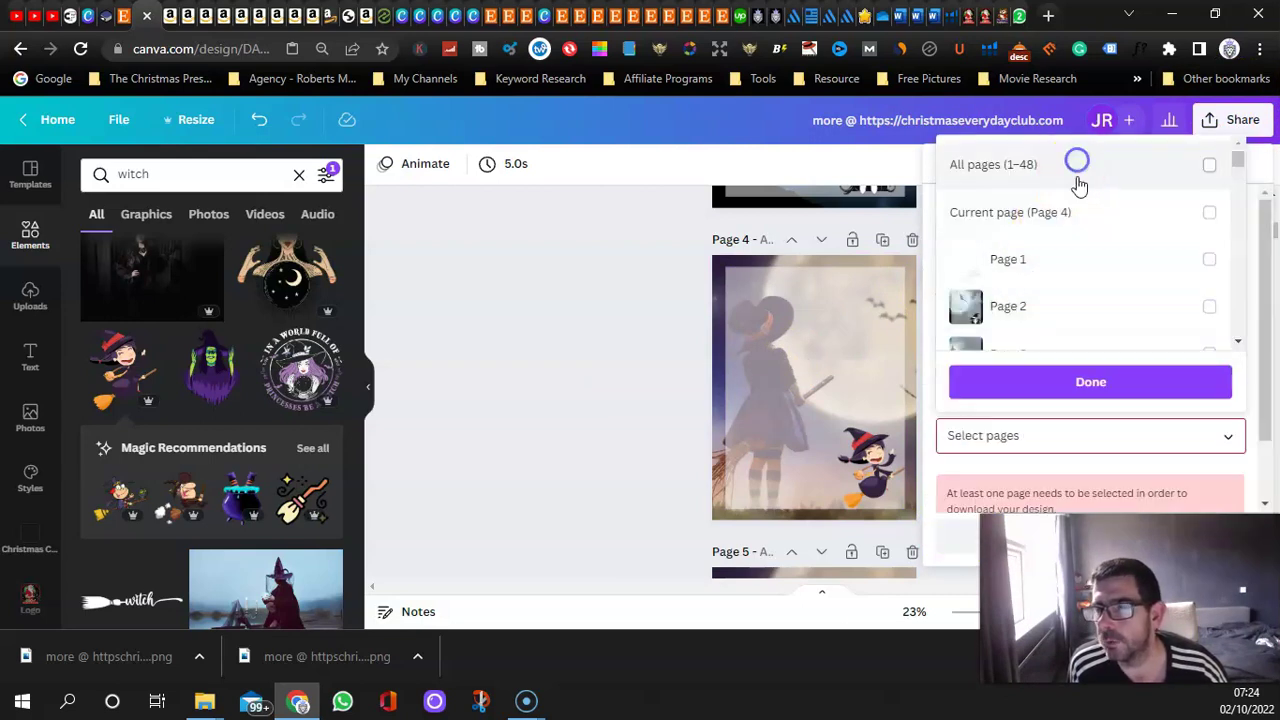
{"action": "left_click", "coordinate": [1052, 216]}
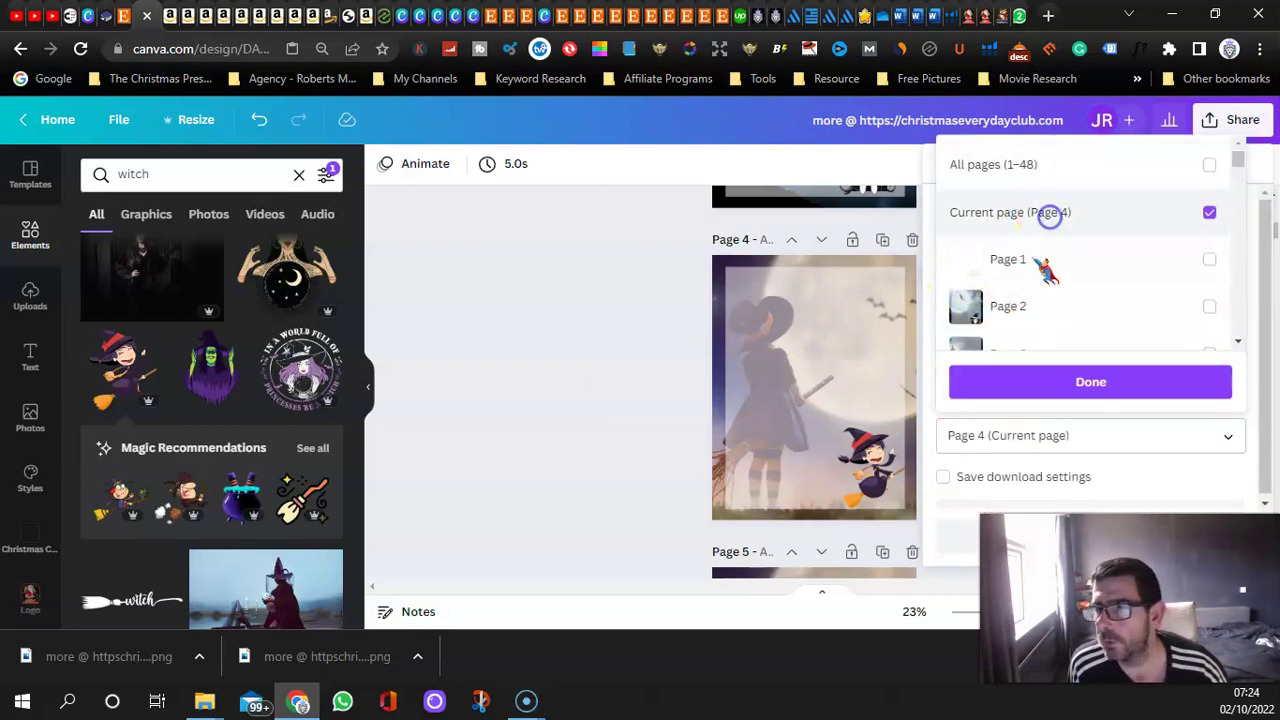
{"action": "left_click", "coordinate": [1000, 385]}
{"action": "left_click", "coordinate": [957, 533]}
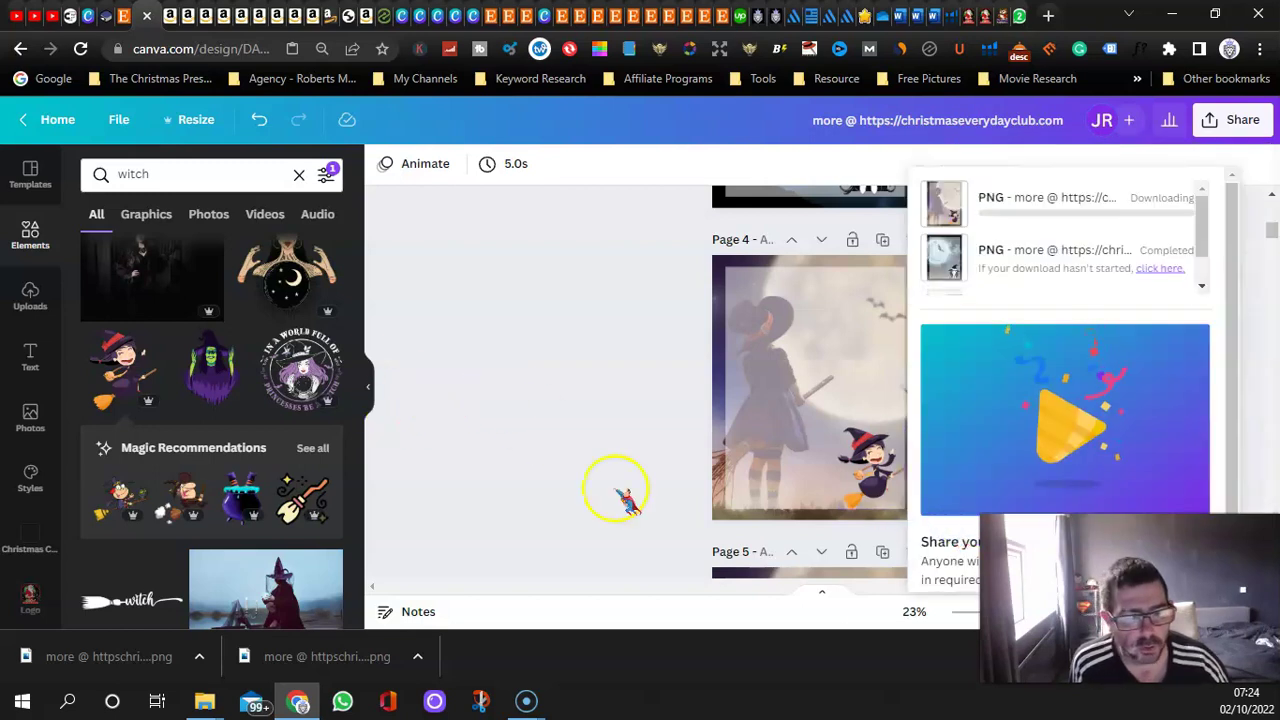
{"action": "left_click", "coordinate": [104, 15]}
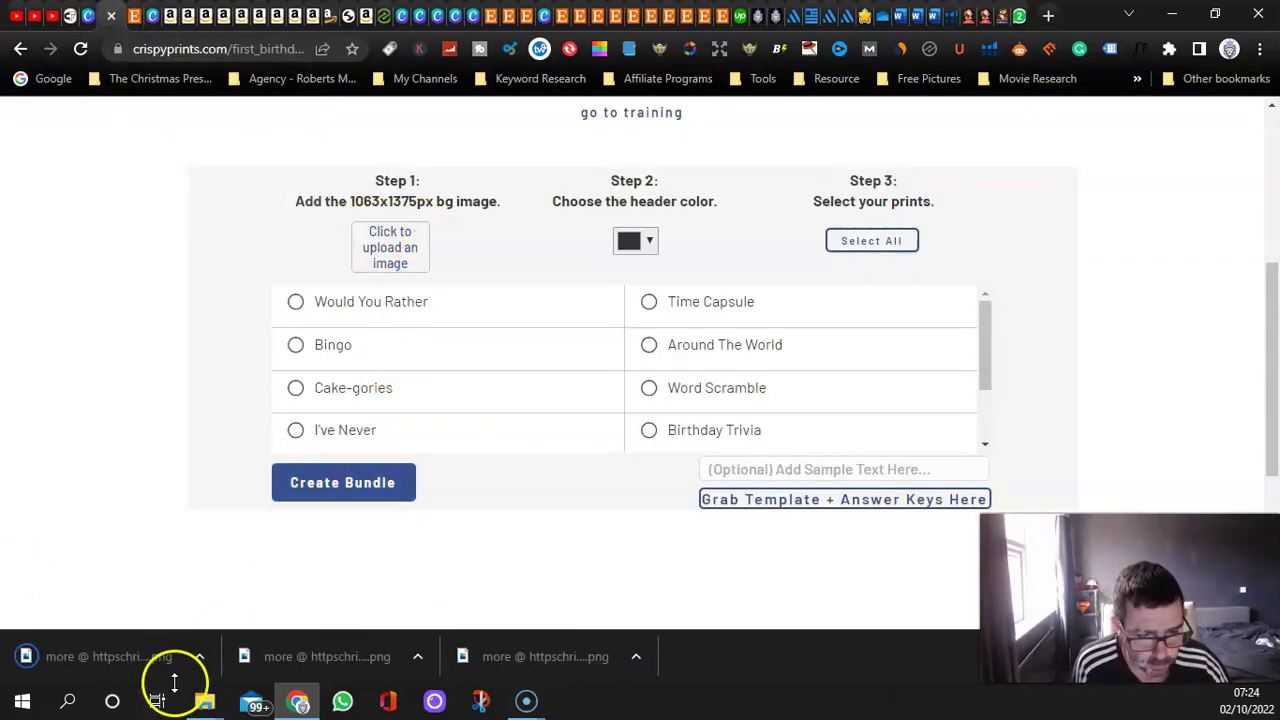
Upload the downloaded witch PNG as the background and set the header colour to #ca76c5.
{"action": "left_click_drag", "start_coordinate": [523, 656], "coordinate": [412, 262]}
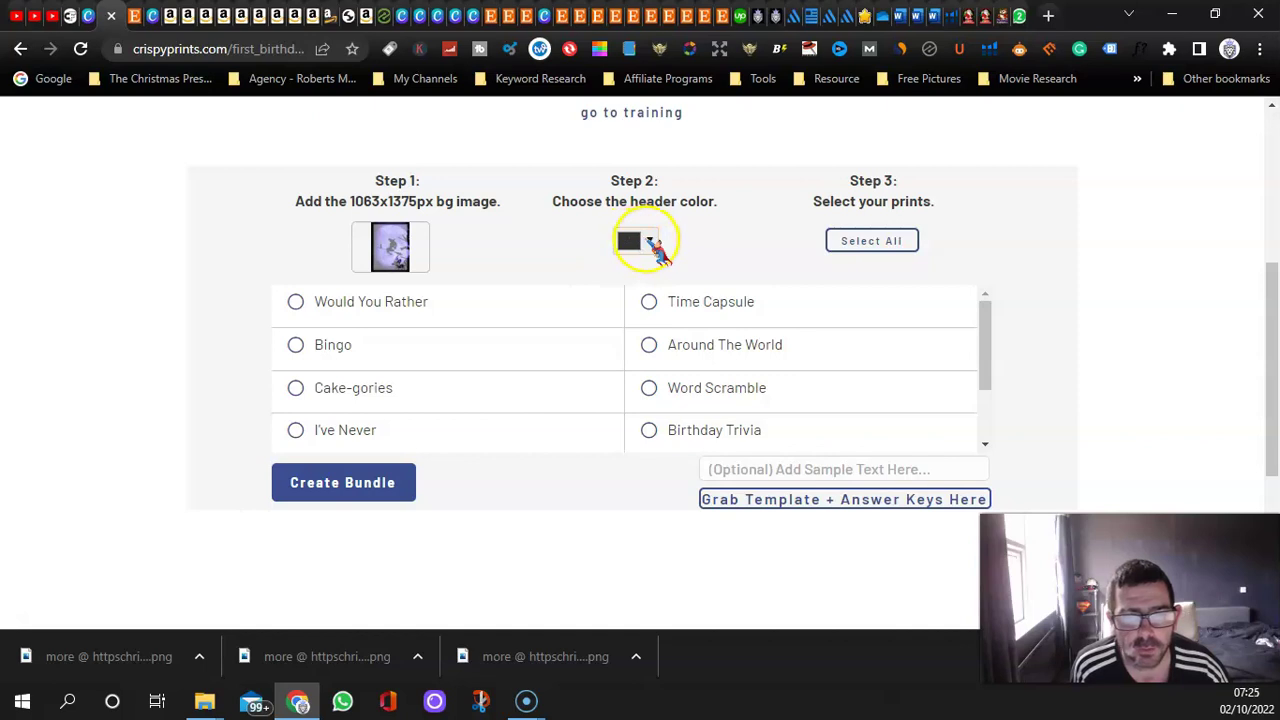
{"action": "left_click", "coordinate": [652, 242]}
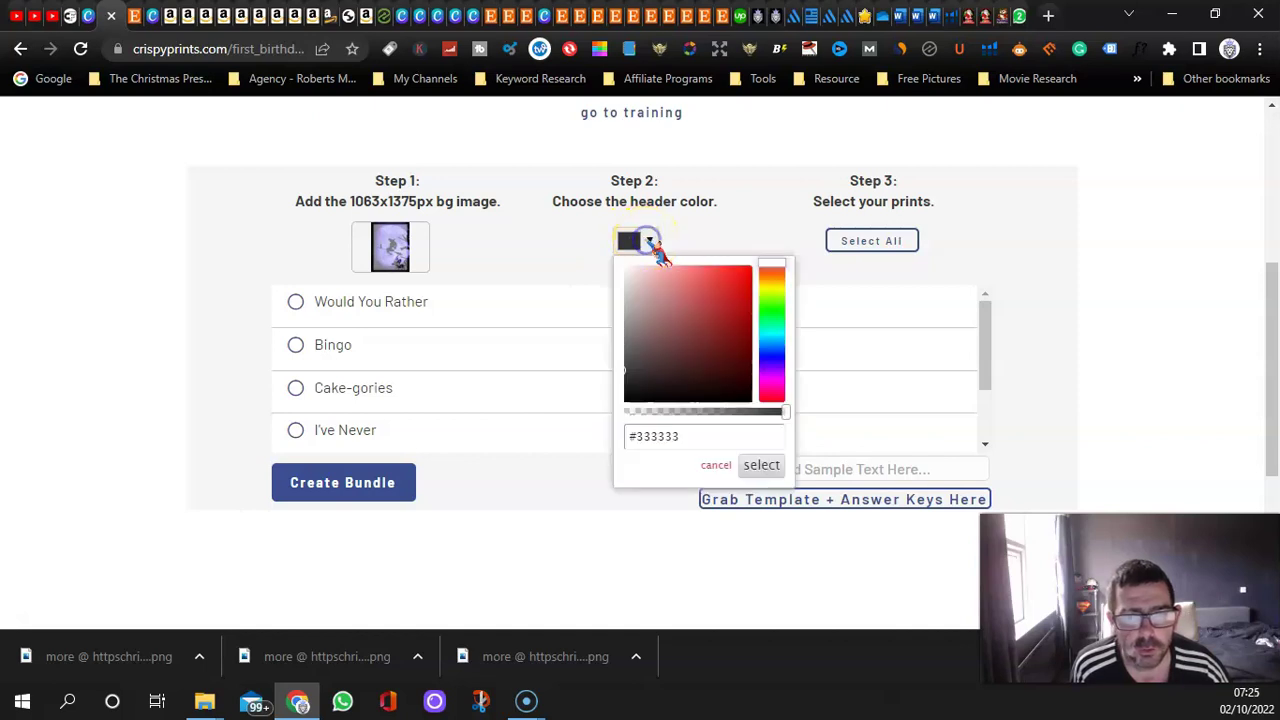
{"action": "left_click", "coordinate": [774, 286]}
{"action": "left_click_drag", "start_coordinate": [774, 286], "coordinate": [766, 386]}
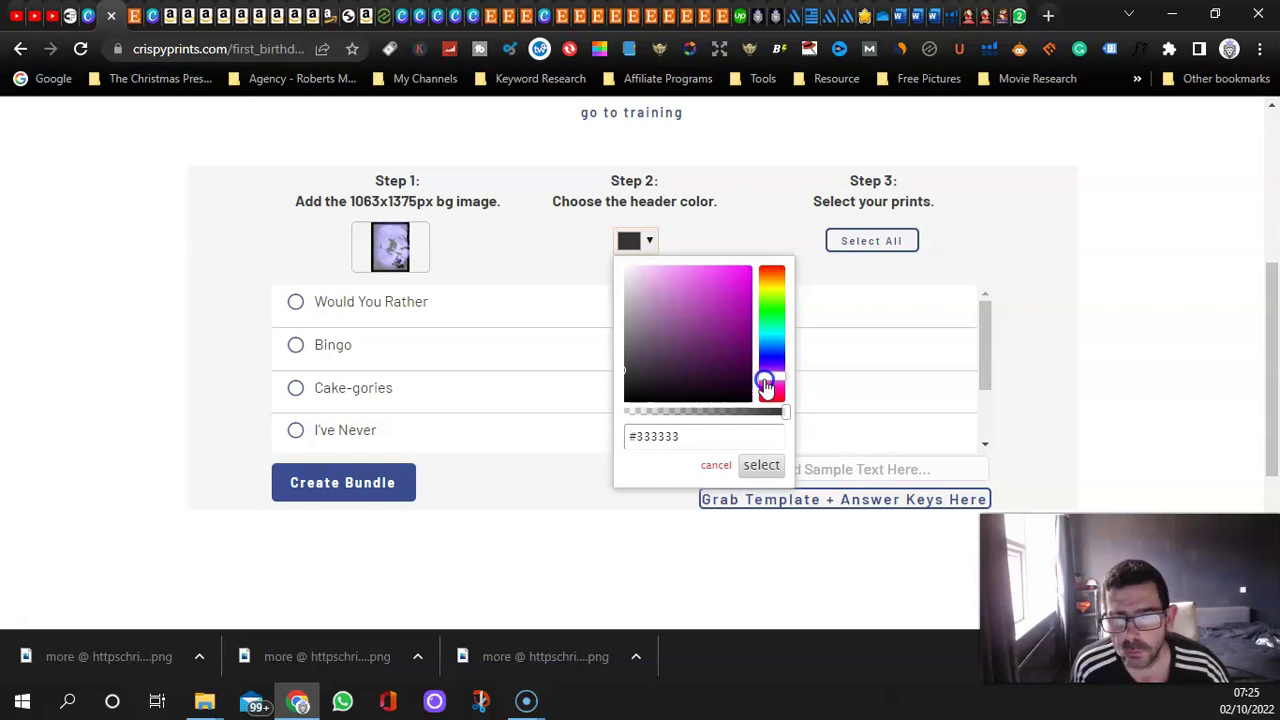
{"action": "left_click", "coordinate": [698, 308]}
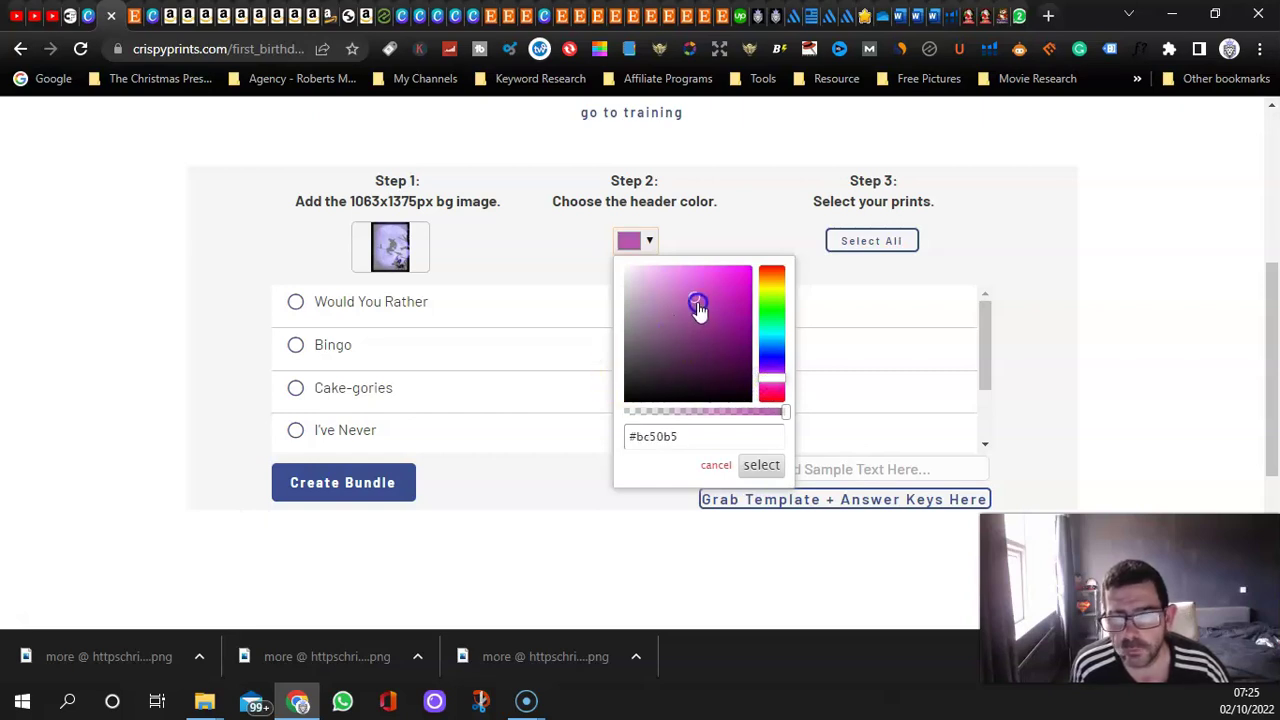
{"action": "left_click_drag", "start_coordinate": [711, 311], "coordinate": [716, 326]}
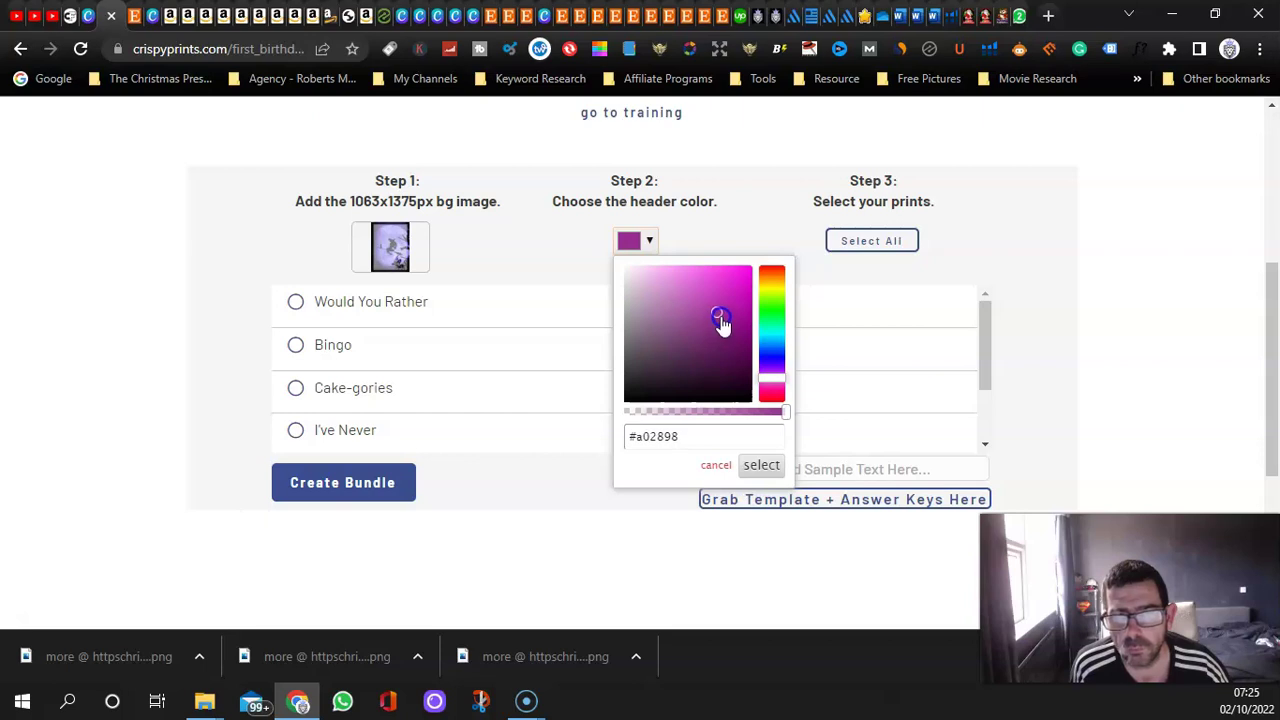
{"action": "left_click_drag", "start_coordinate": [703, 313], "coordinate": [684, 306]}
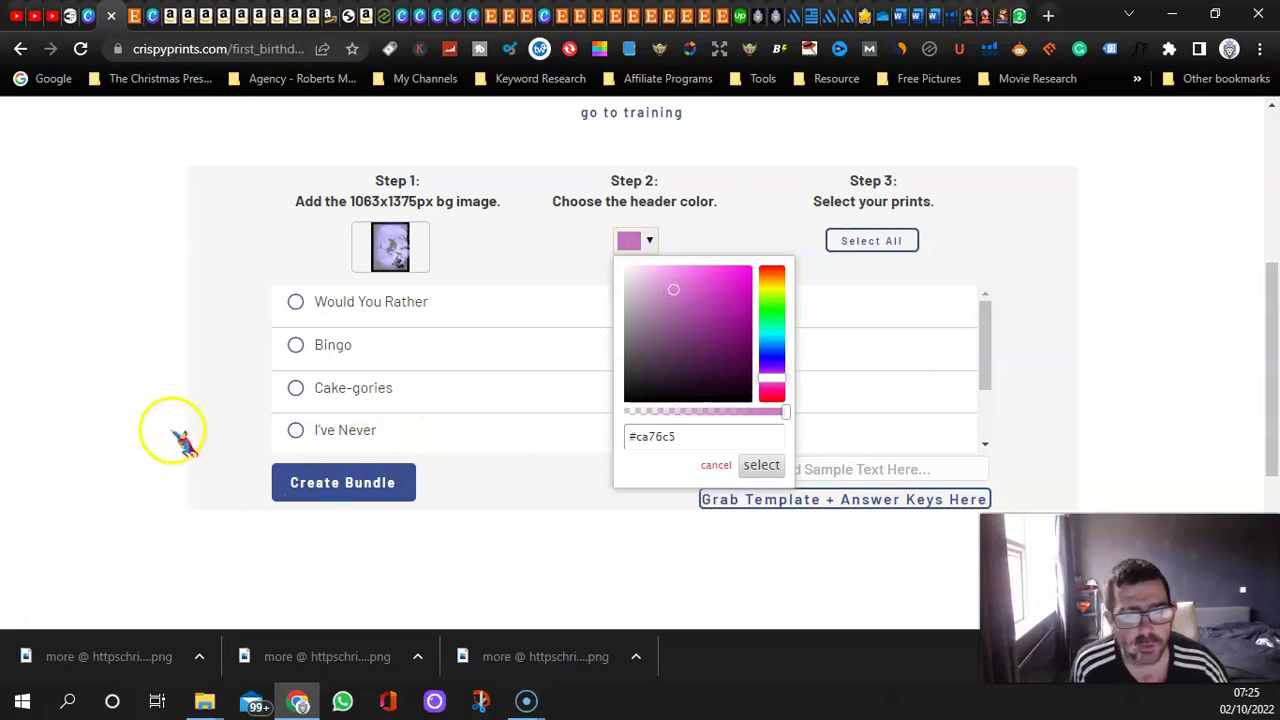
{"action": "left_click", "coordinate": [203, 413]}
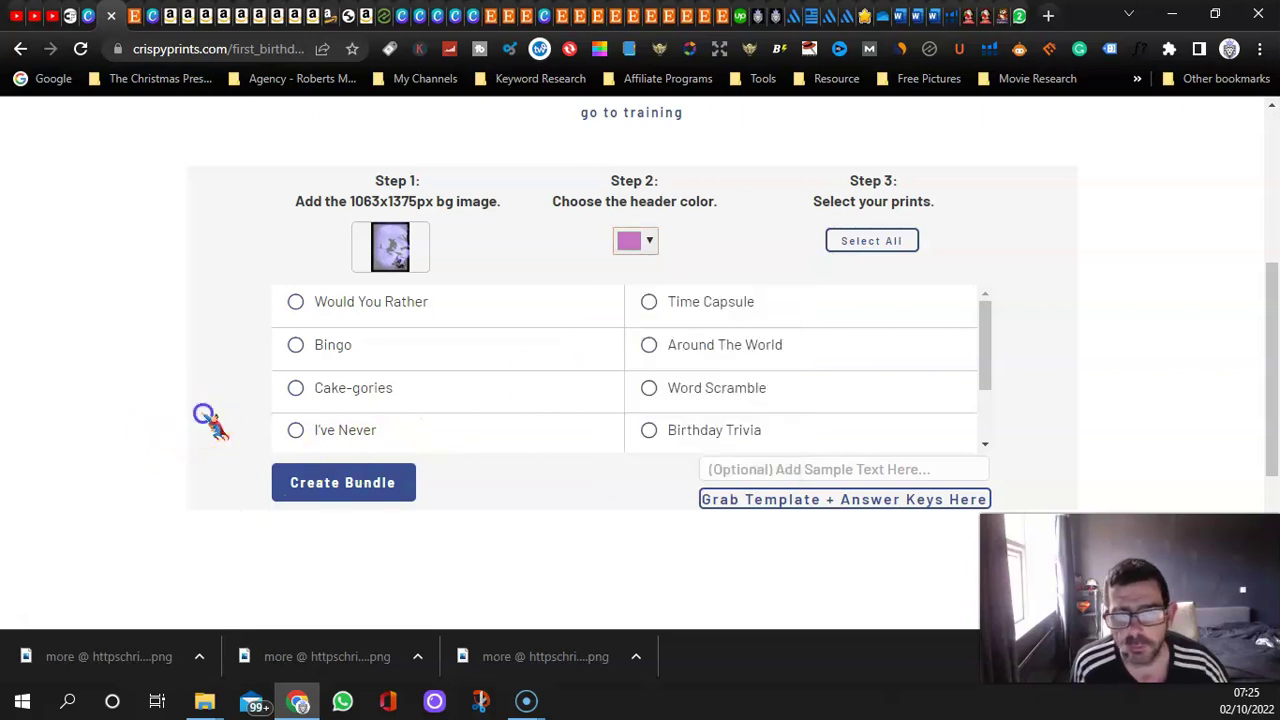
Select the Would You Rather and Time Capsule prints and create the bundle.
{"action": "left_click", "coordinate": [297, 302]}
{"action": "left_click", "coordinate": [649, 301]}
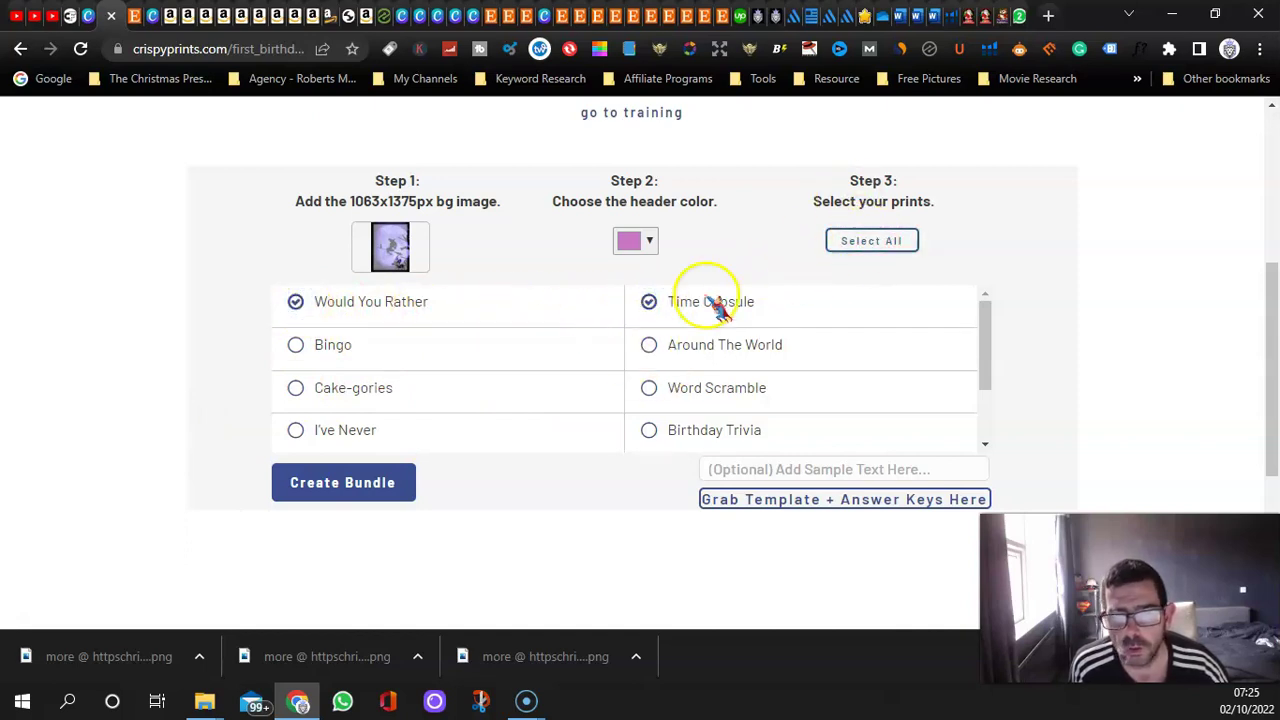
{"action": "left_click", "coordinate": [873, 243]}
{"action": "left_click", "coordinate": [872, 242]}
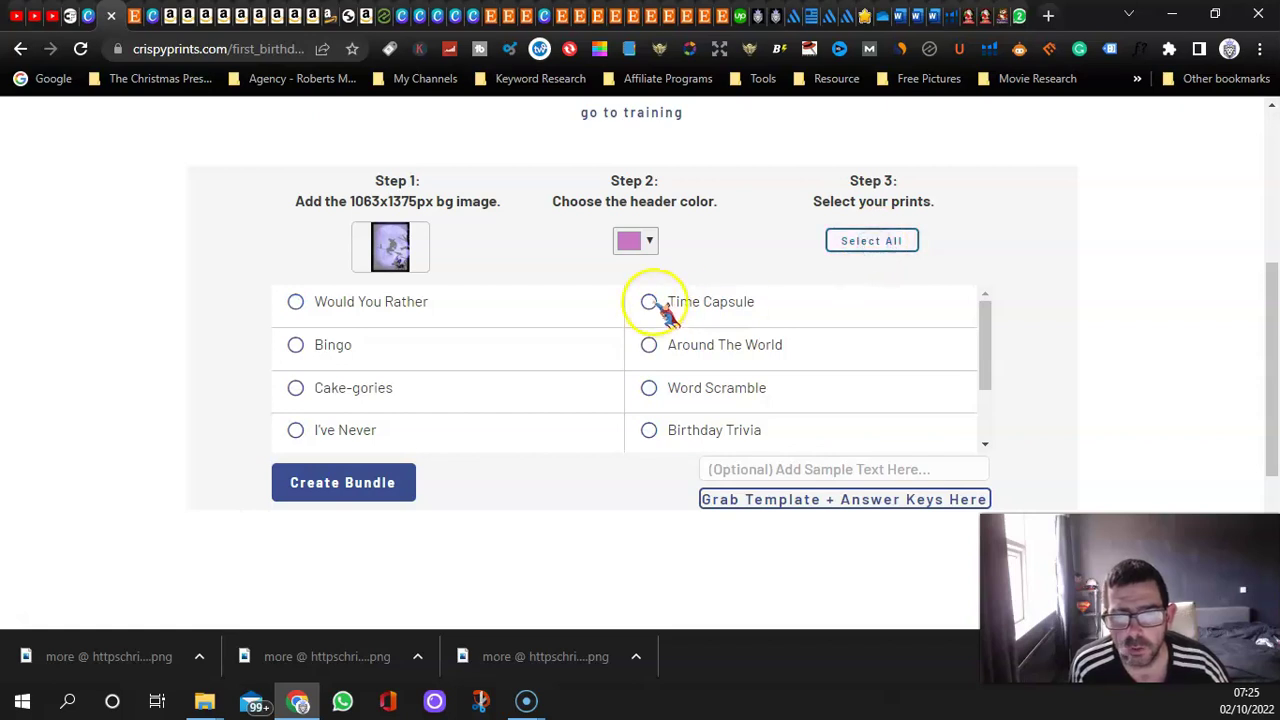
{"action": "left_click", "coordinate": [297, 302]}
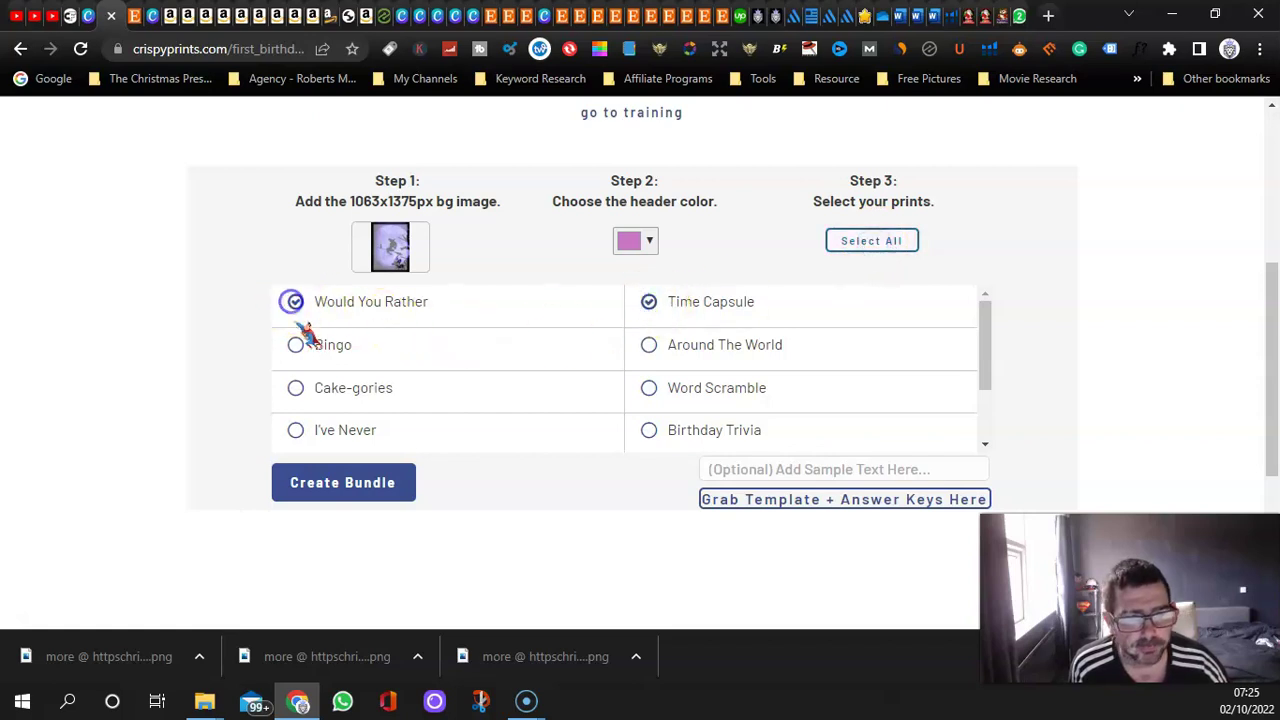
{"action": "left_click", "coordinate": [337, 485]}
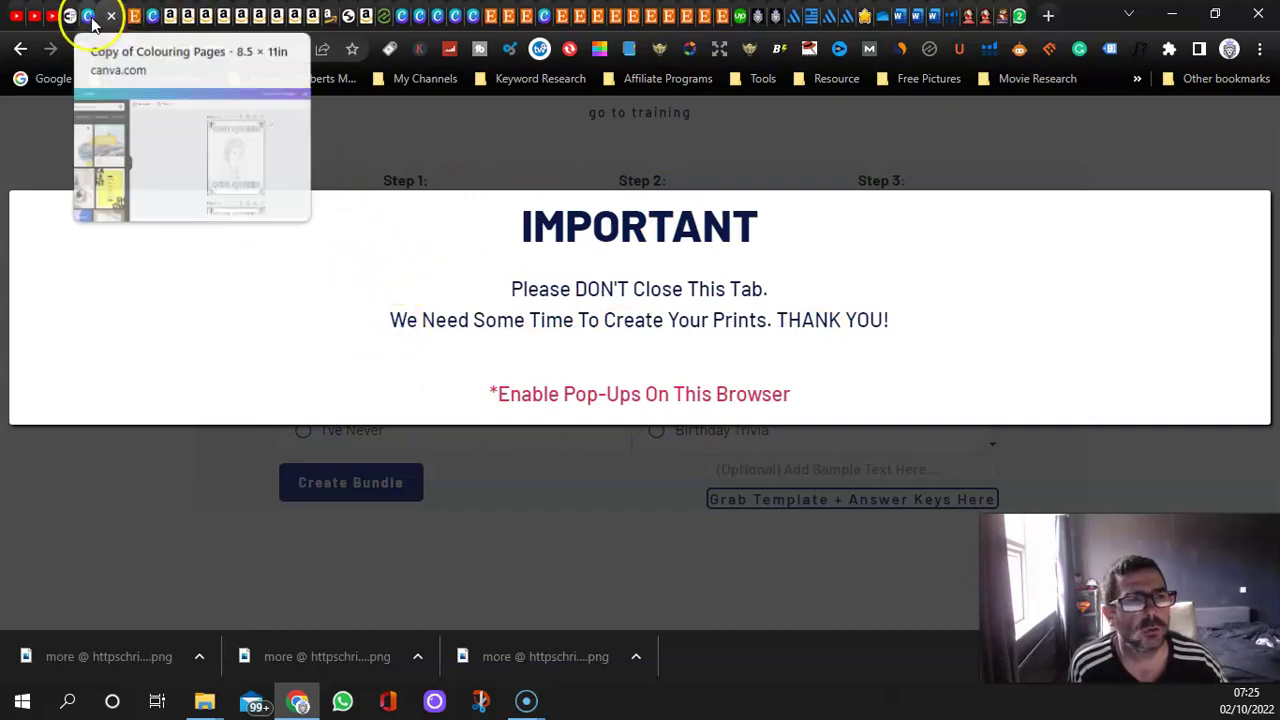
Back in Canva, close the downloads panel and drag the witch sticker around page 4.
{"action": "left_click", "coordinate": [140, 15]}
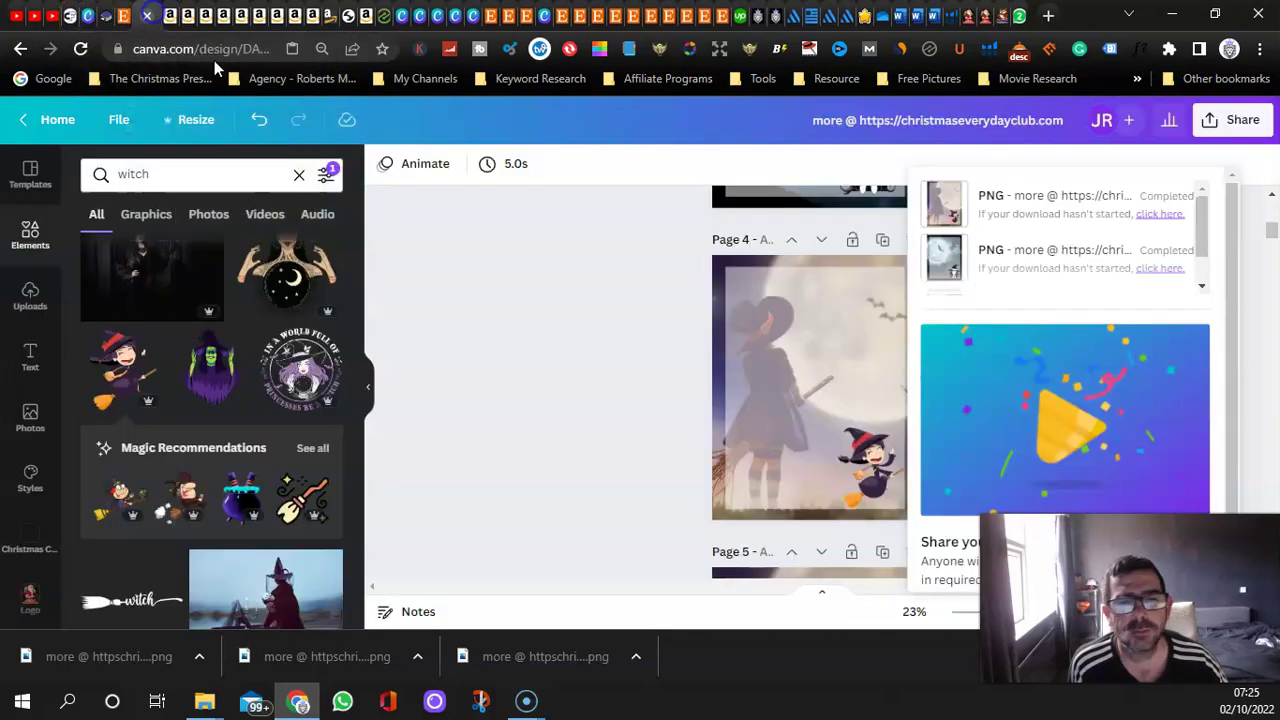
{"action": "left_click", "coordinate": [586, 364]}
{"action": "left_click", "coordinate": [858, 472]}
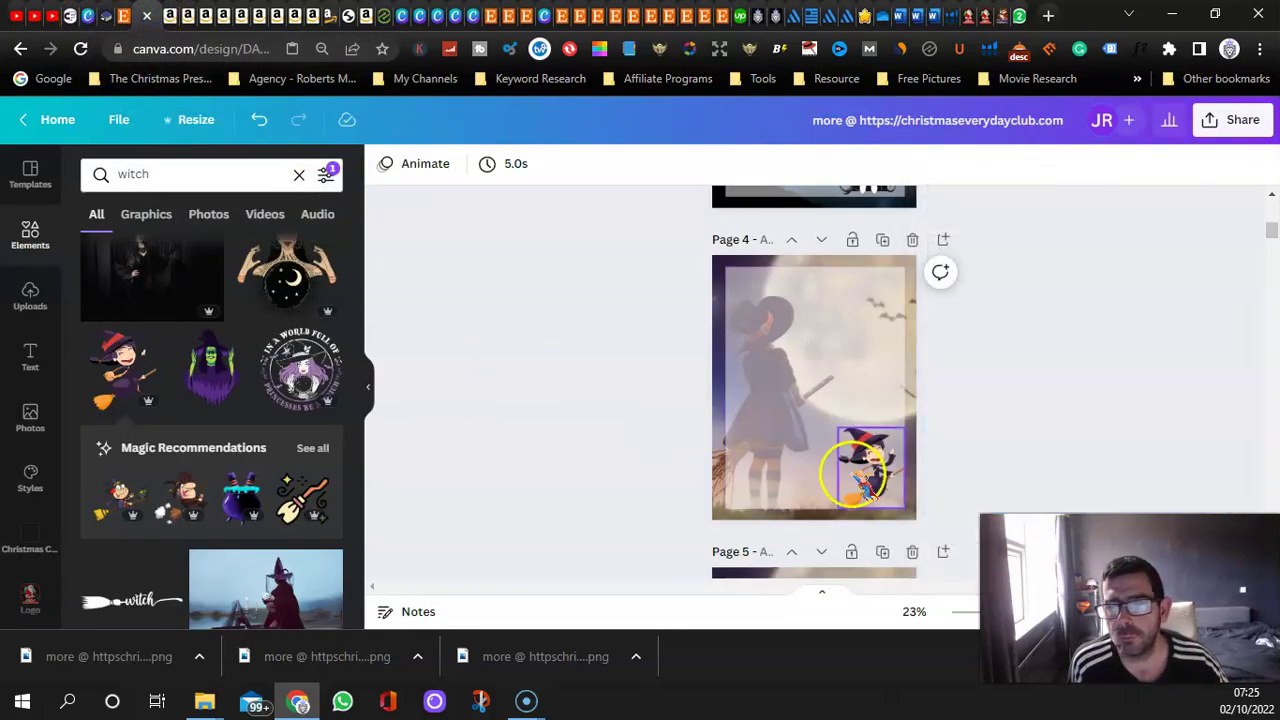
{"action": "left_click_drag", "start_coordinate": [857, 462], "coordinate": [650, 458]}
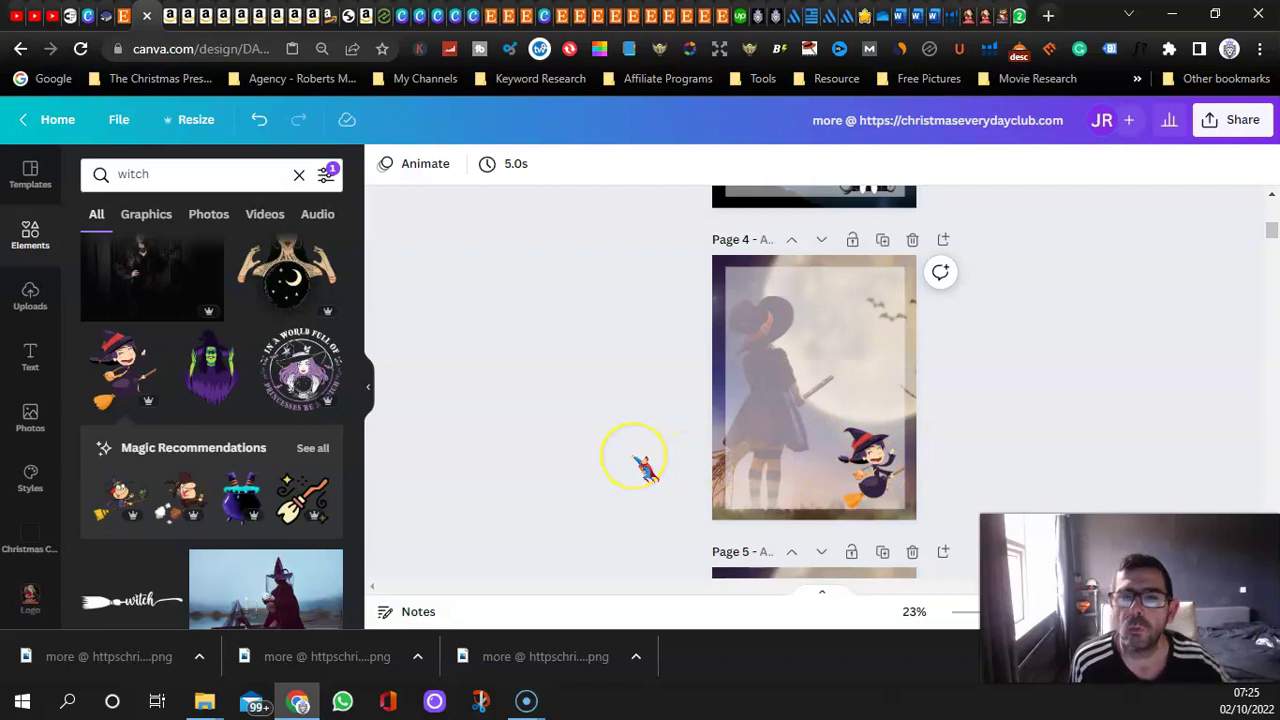
{"action": "left_click_drag", "start_coordinate": [645, 468], "coordinate": [620, 377]}
{"action": "scroll", "coordinate": [700, 380], "scroll_direction": "up", "scroll_amount": 3}
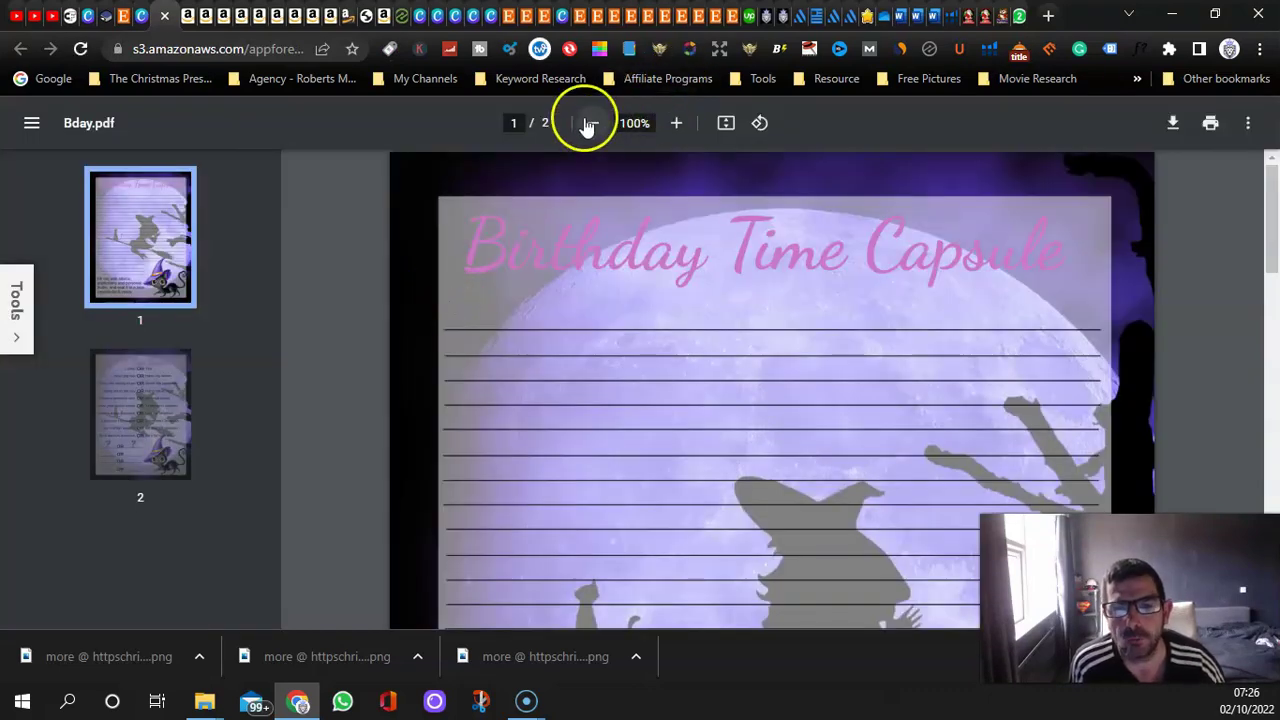
Zoom out and scroll through both pages of Bday.pdf, then close its tab.
{"action": "left_click", "coordinate": [591, 122]}
{"action": "left_click", "coordinate": [591, 122]}
{"action": "left_click", "coordinate": [591, 122]}
{"action": "left_click", "coordinate": [591, 122]}
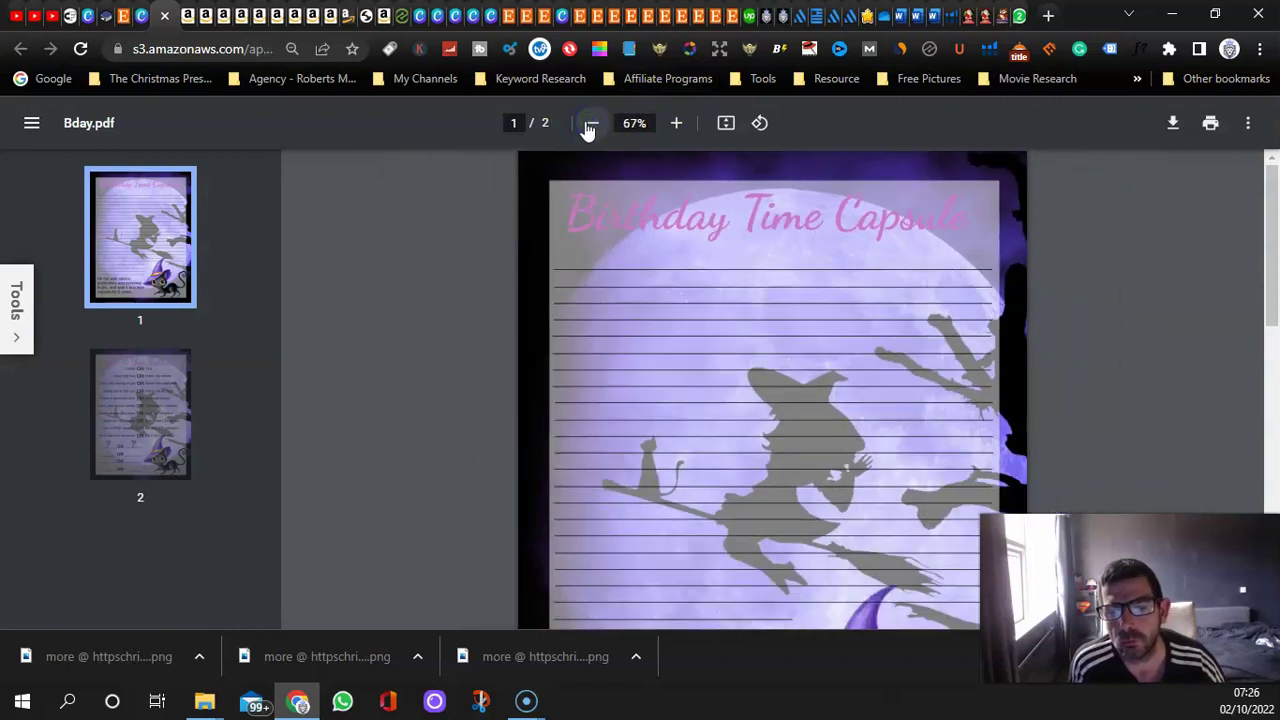
{"action": "left_click", "coordinate": [591, 122]}
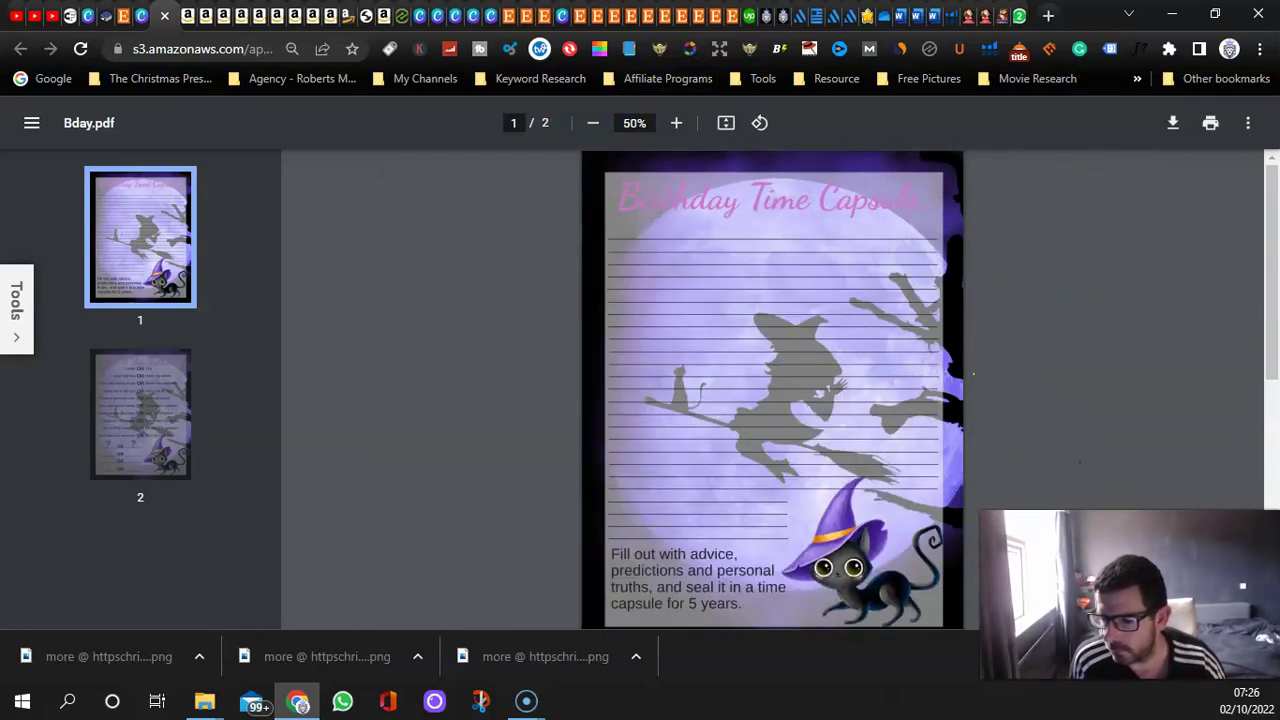
{"action": "left_click", "coordinate": [1262, 655]}
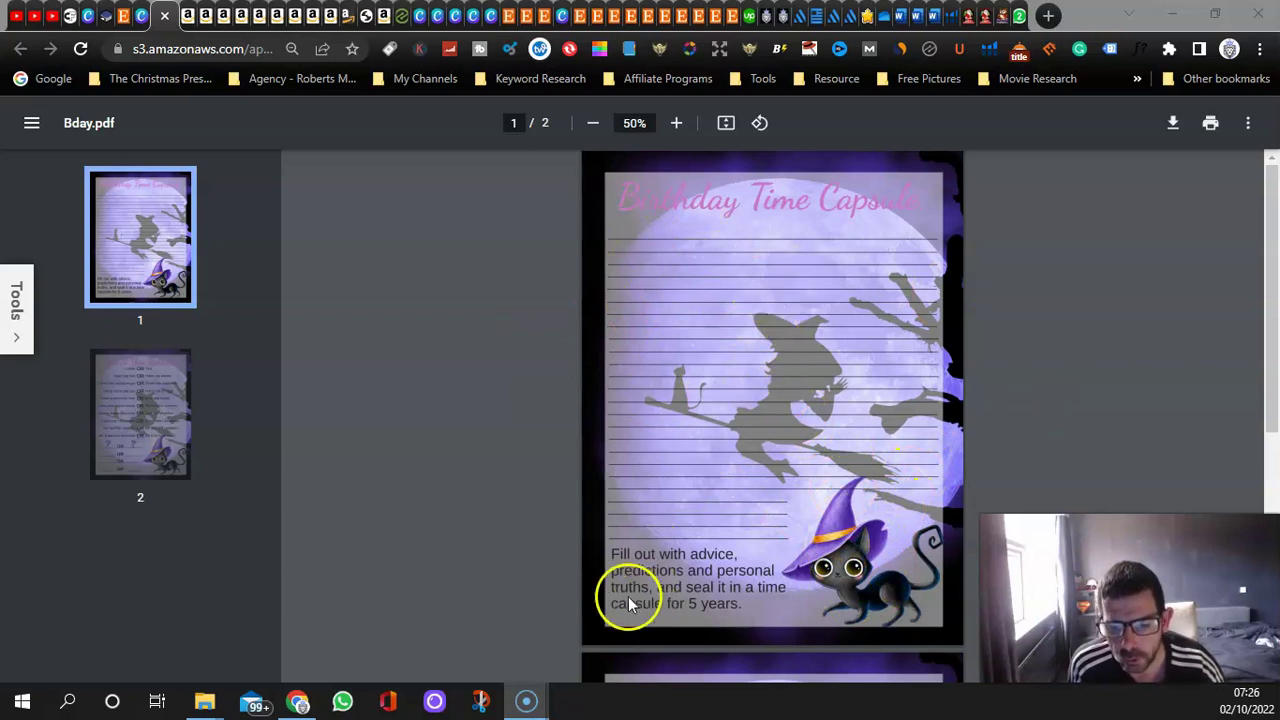
{"action": "scroll", "coordinate": [724, 365], "scroll_direction": "down", "scroll_amount": 5}
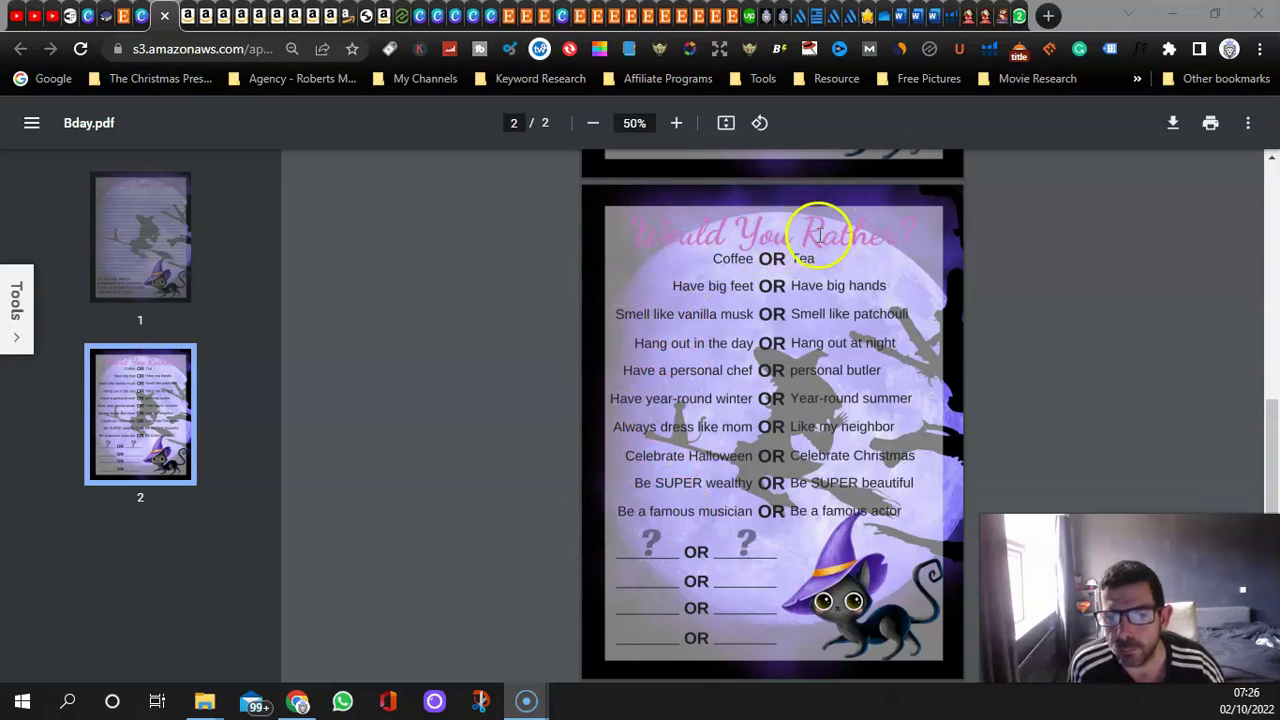
{"action": "scroll", "coordinate": [700, 375], "scroll_direction": "up", "scroll_amount": 1}
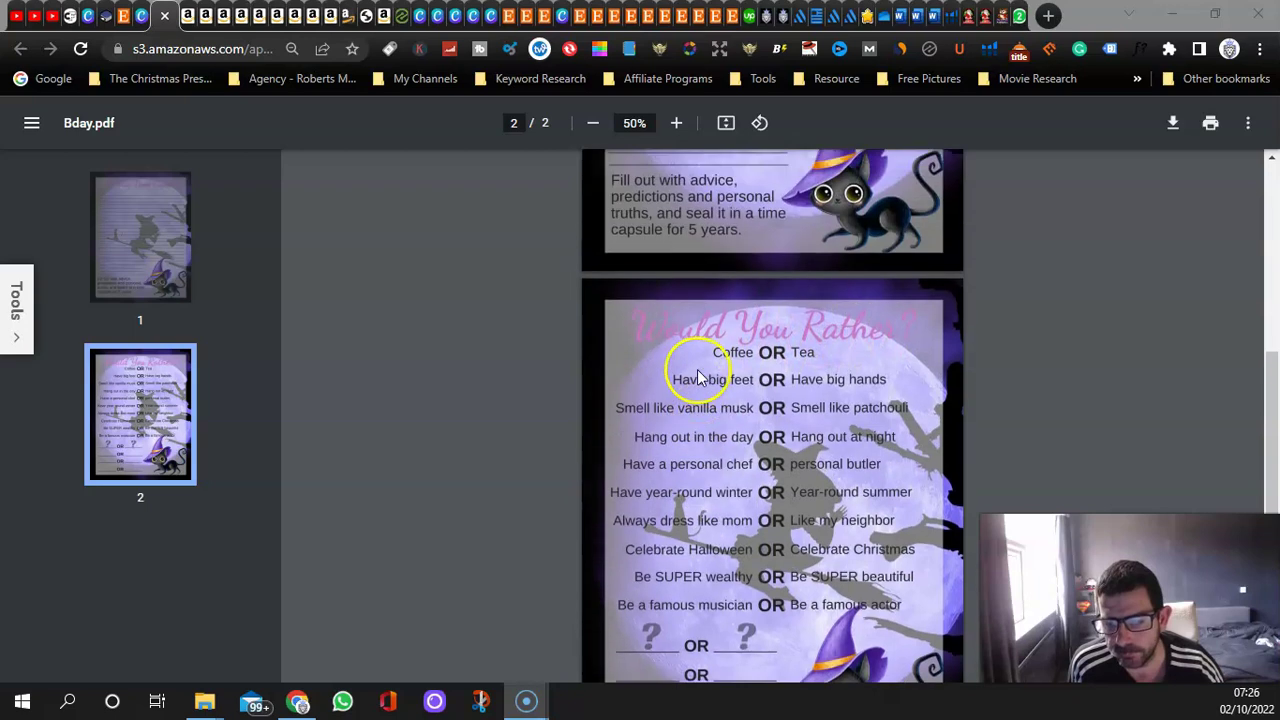
{"action": "scroll", "coordinate": [700, 375], "scroll_direction": "down", "scroll_amount": 1}
{"action": "scroll", "coordinate": [697, 378], "scroll_direction": "up", "scroll_amount": 5}
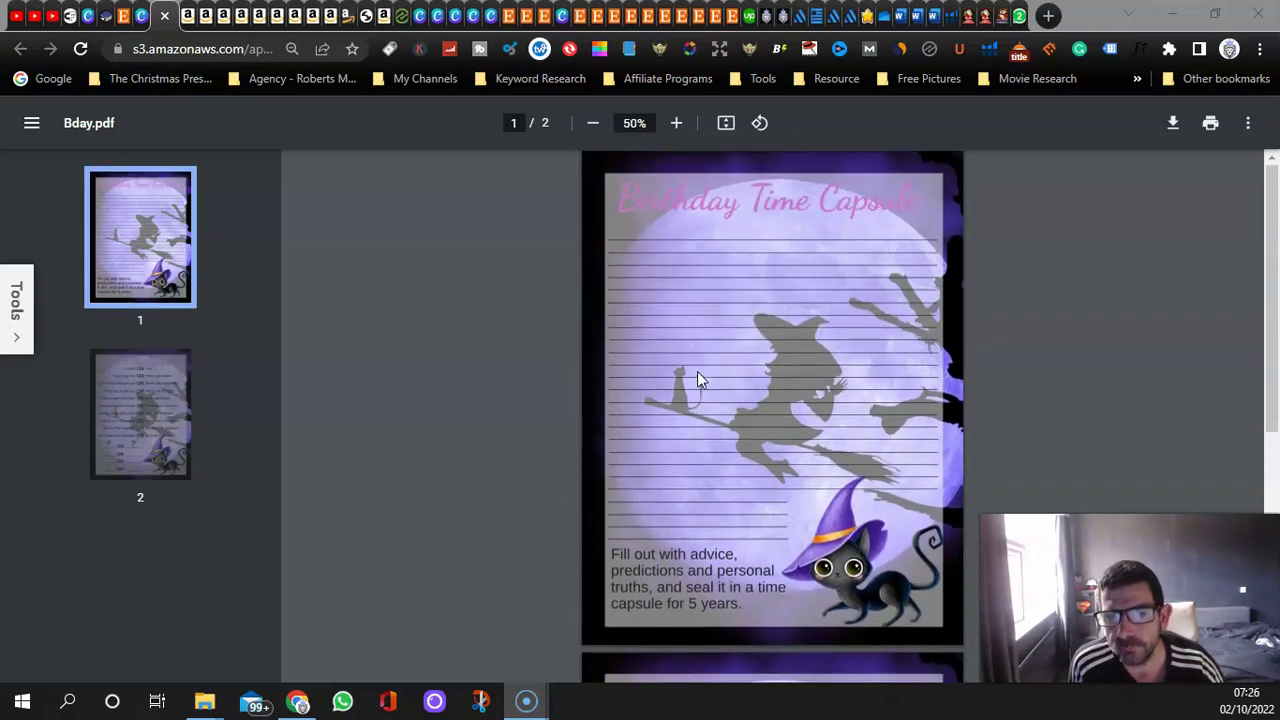
{"action": "left_click", "coordinate": [164, 16]}
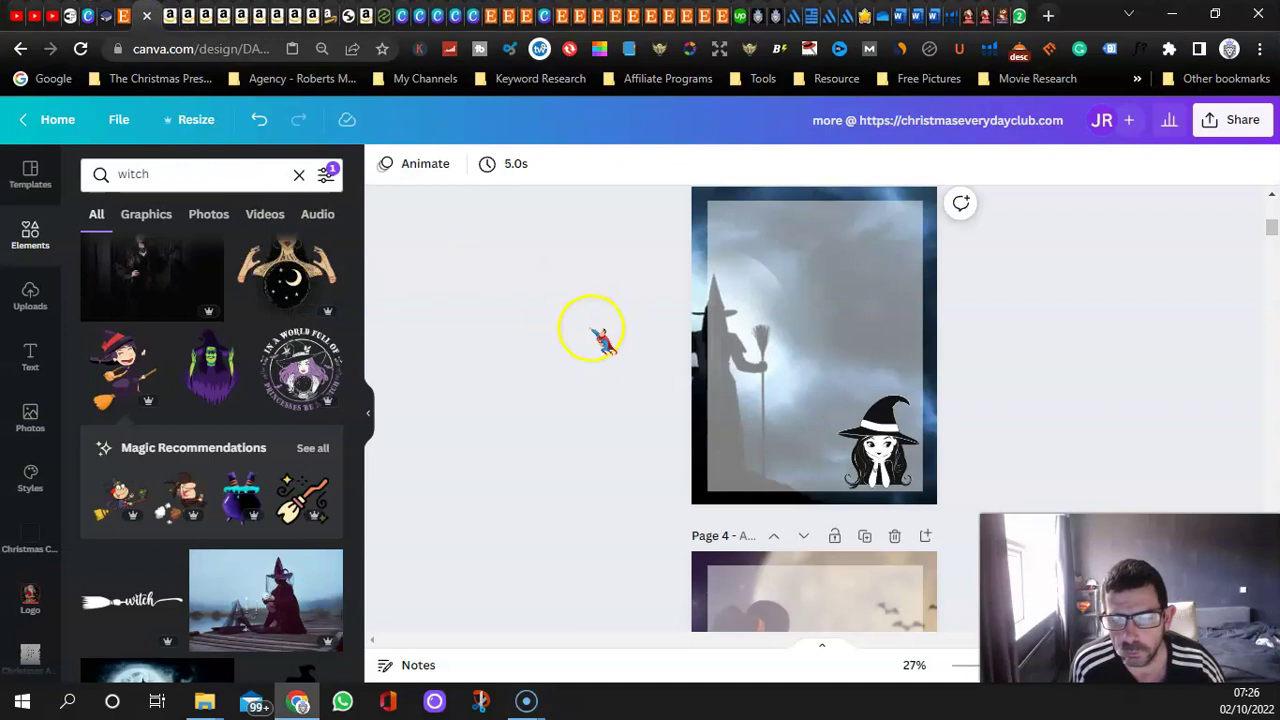
Upload the moonlit witch background, swap the prints to Cake-gories and Birthday Trivia, and create the bundle.
{"action": "left_click", "coordinate": [88, 16]}
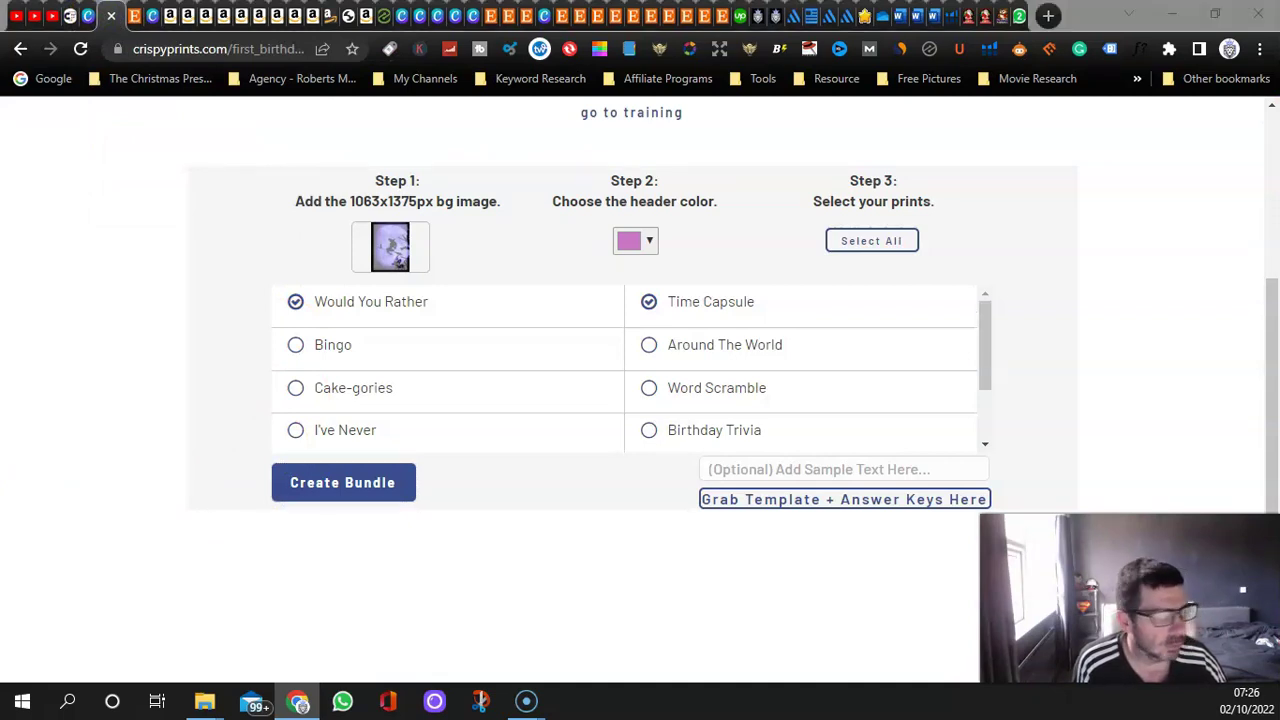
{"action": "left_click_drag", "start_coordinate": [2, 300], "coordinate": [391, 254]}
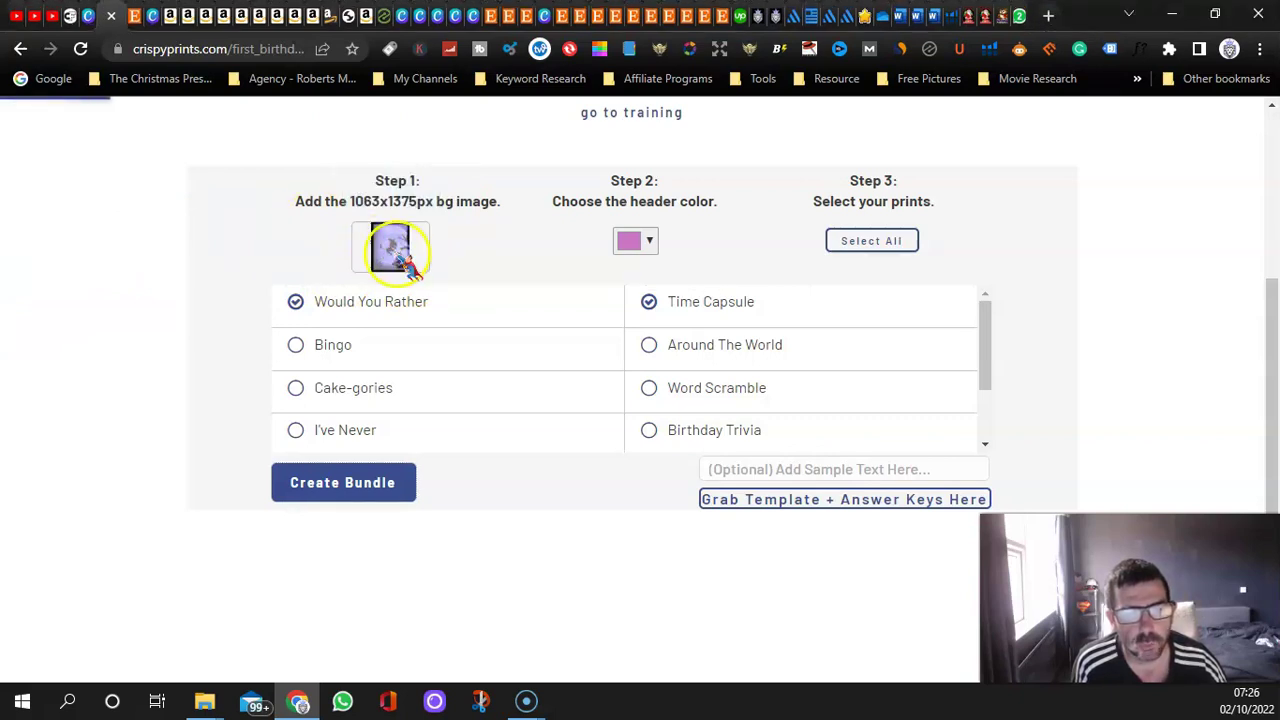
{"action": "left_click", "coordinate": [294, 302]}
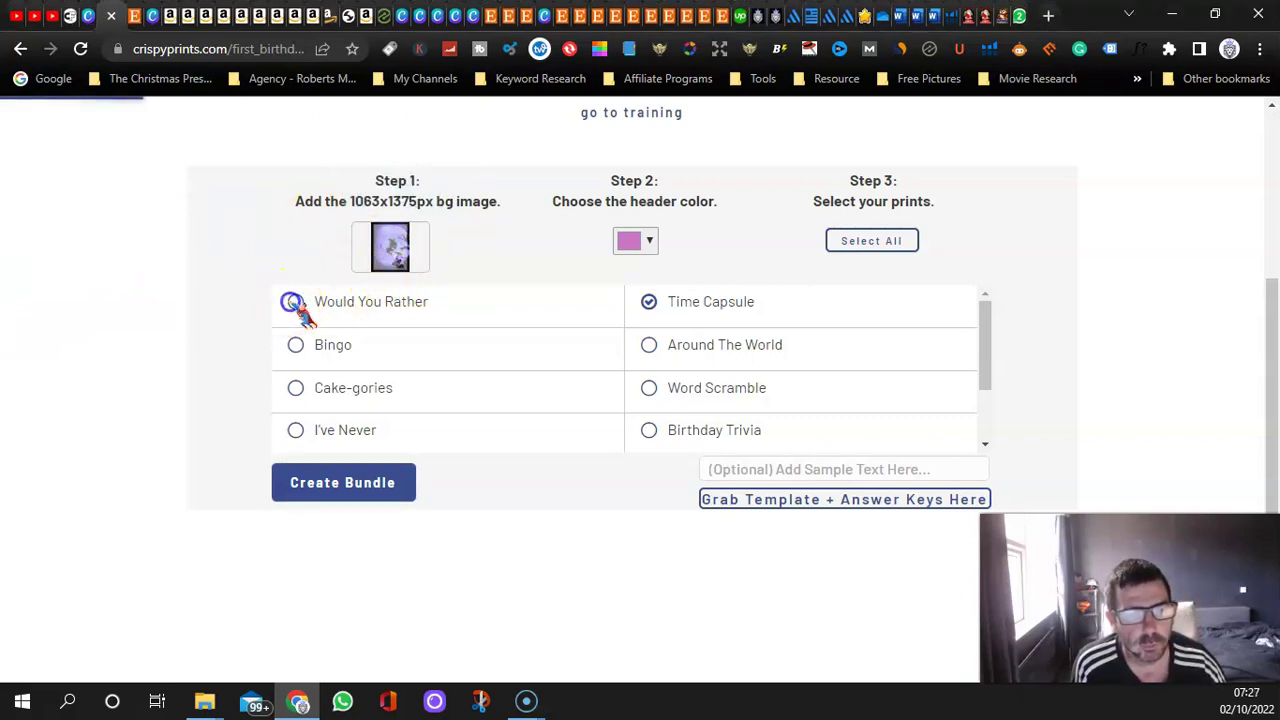
{"action": "left_click", "coordinate": [649, 302]}
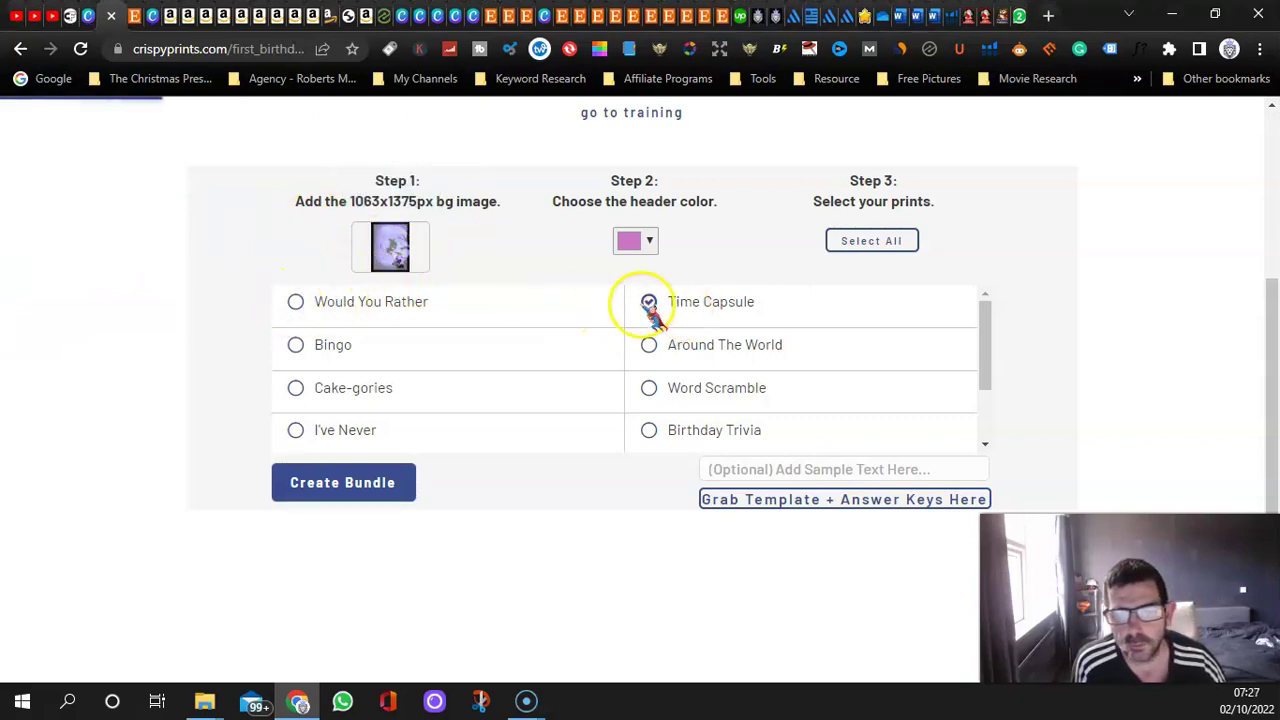
{"action": "left_click", "coordinate": [650, 388]}
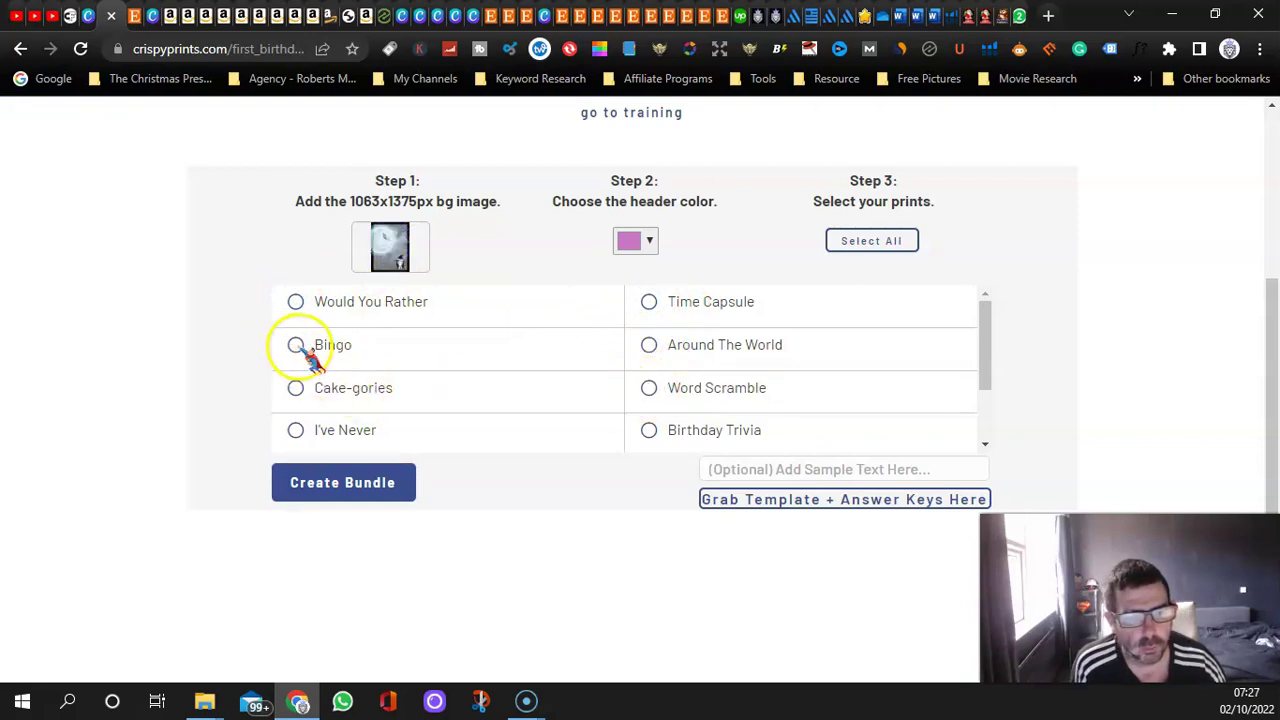
{"action": "left_click", "coordinate": [295, 388]}
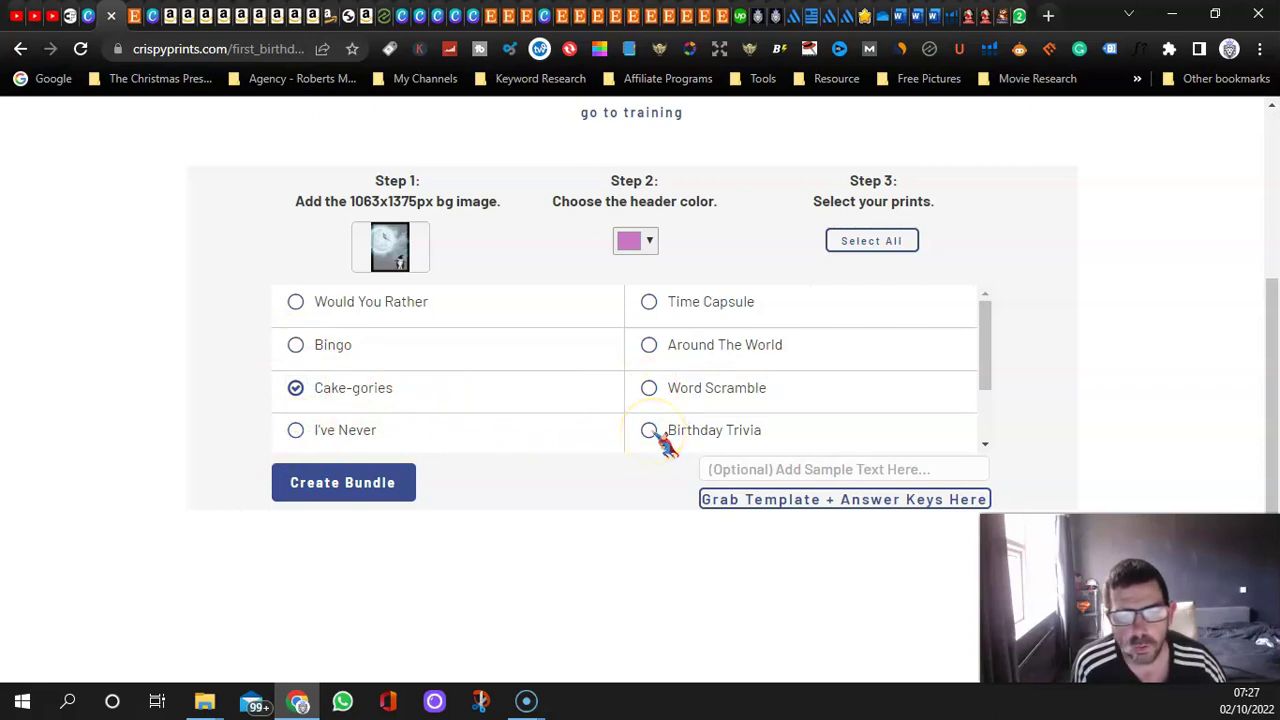
{"action": "scroll", "coordinate": [457, 380], "scroll_direction": "down", "scroll_amount": 2}
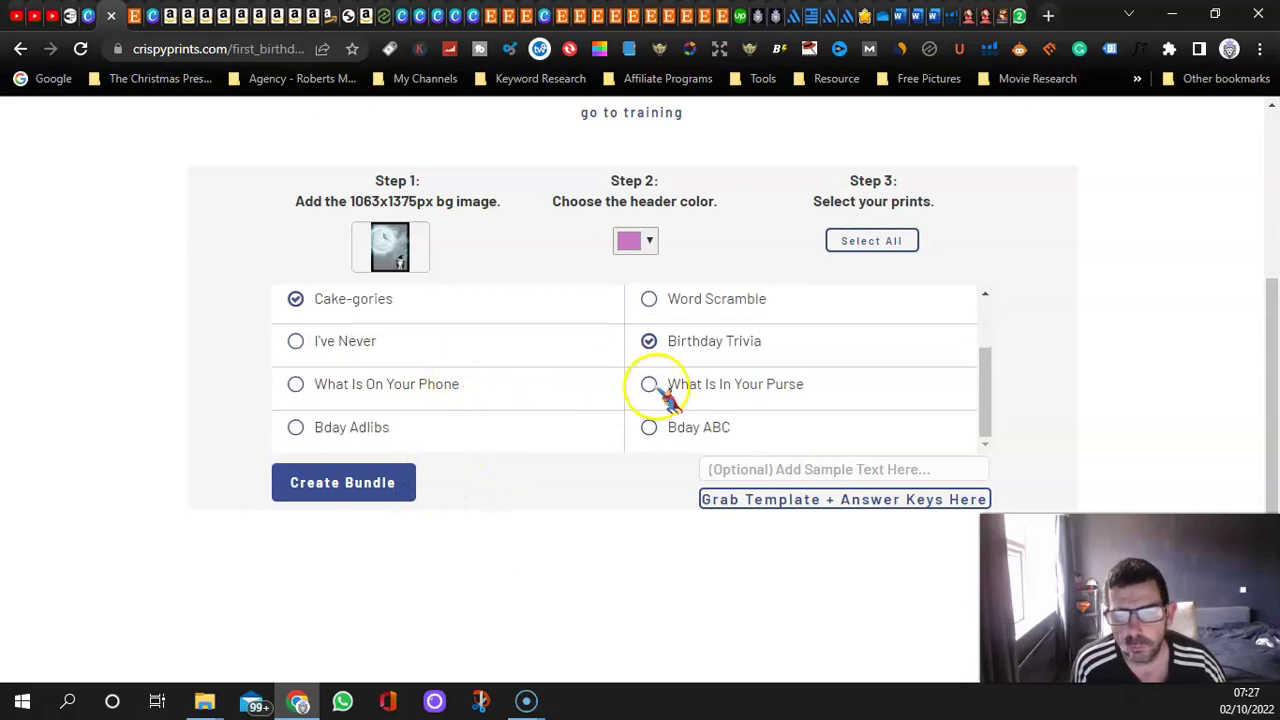
{"action": "left_click", "coordinate": [343, 482]}
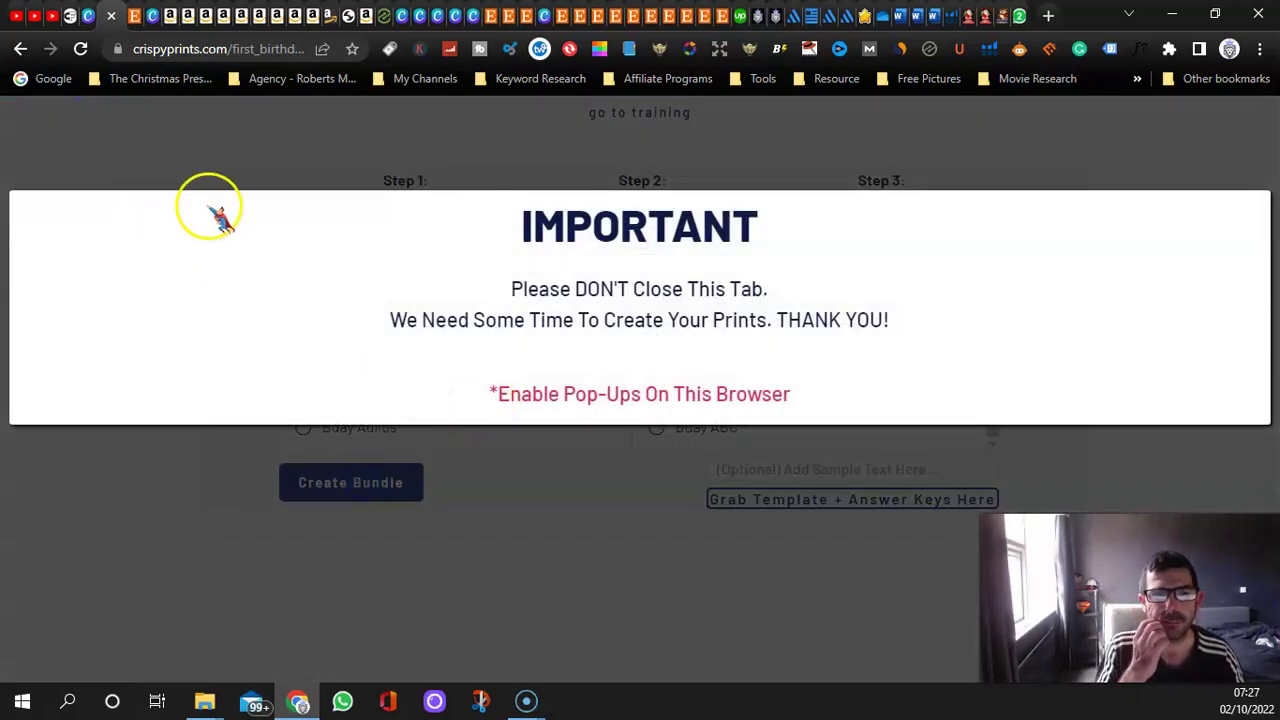
{"action": "left_click", "coordinate": [152, 18]}
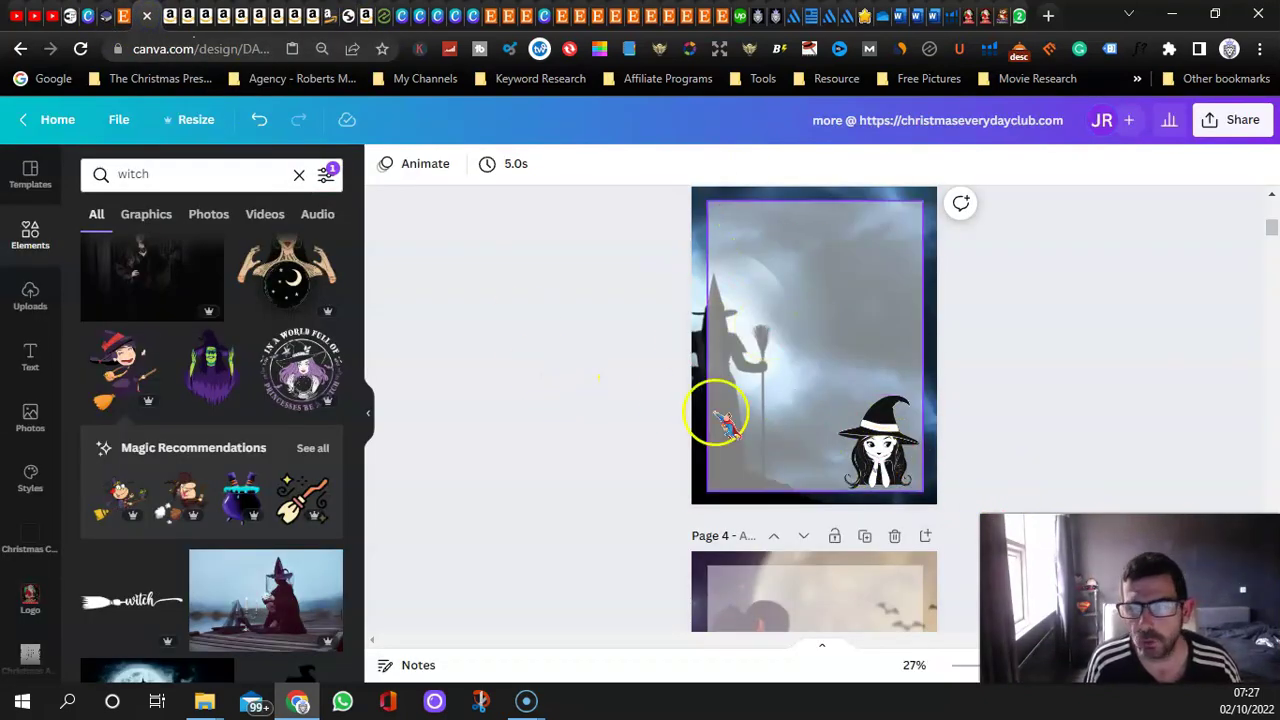
Drag the seated witch photo over page 2 to preview it, then drop a sticker off-canvas.
{"action": "scroll", "coordinate": [728, 428], "scroll_direction": "up", "scroll_amount": 6}
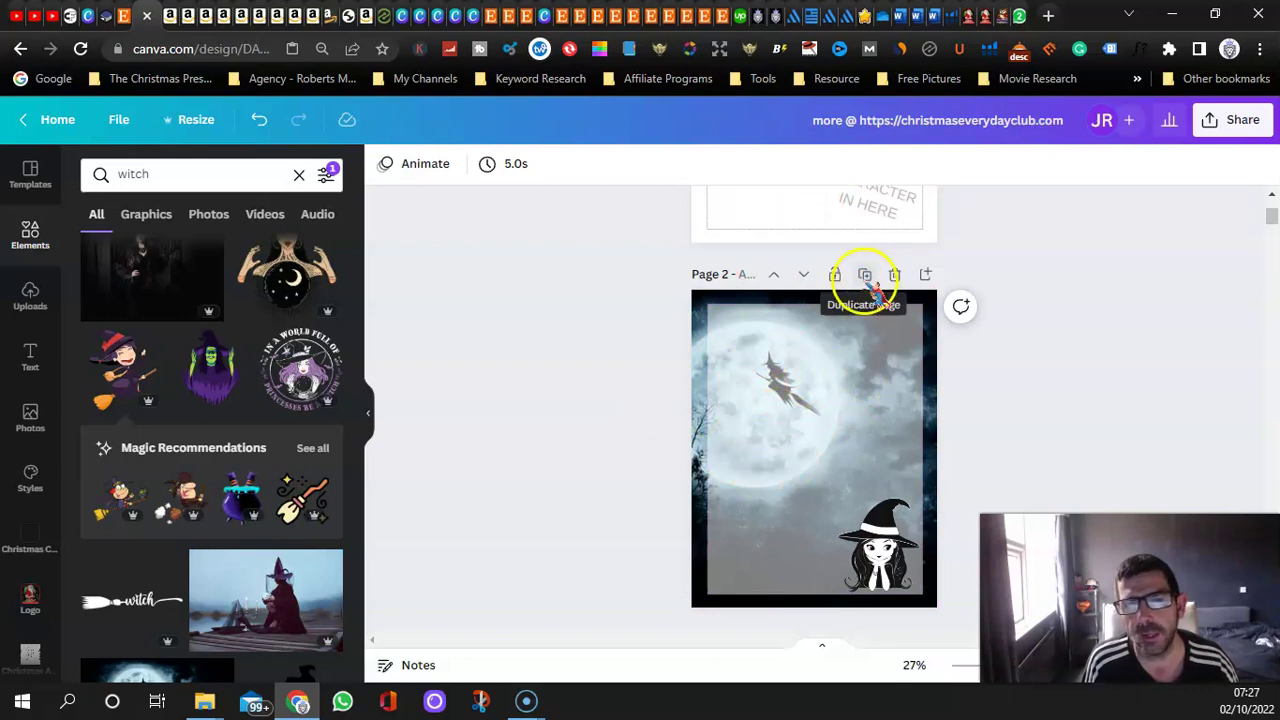
{"action": "left_click_drag", "start_coordinate": [252, 606], "coordinate": [703, 474]}
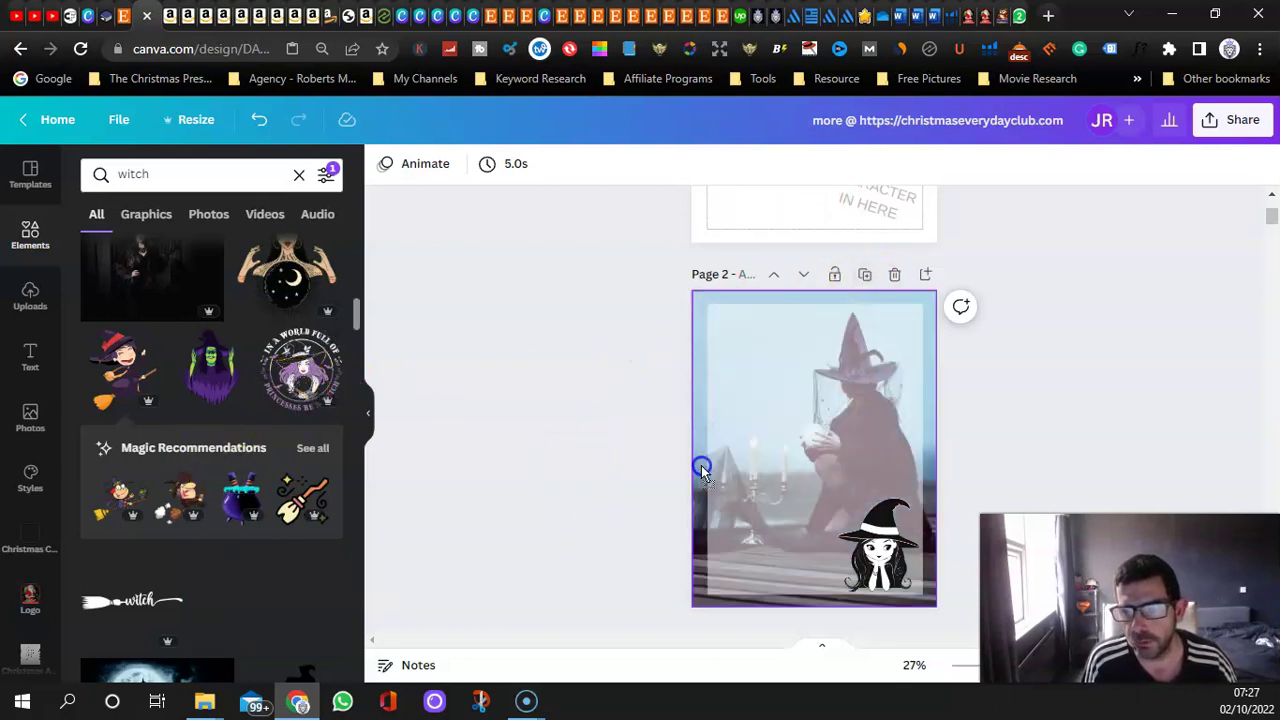
{"action": "left_click_drag", "start_coordinate": [118, 368], "coordinate": [347, 252]}
{"action": "scroll", "coordinate": [600, 371], "scroll_direction": "down", "scroll_amount": 5}
{"action": "scroll", "coordinate": [603, 380], "scroll_direction": "up", "scroll_amount": 2}
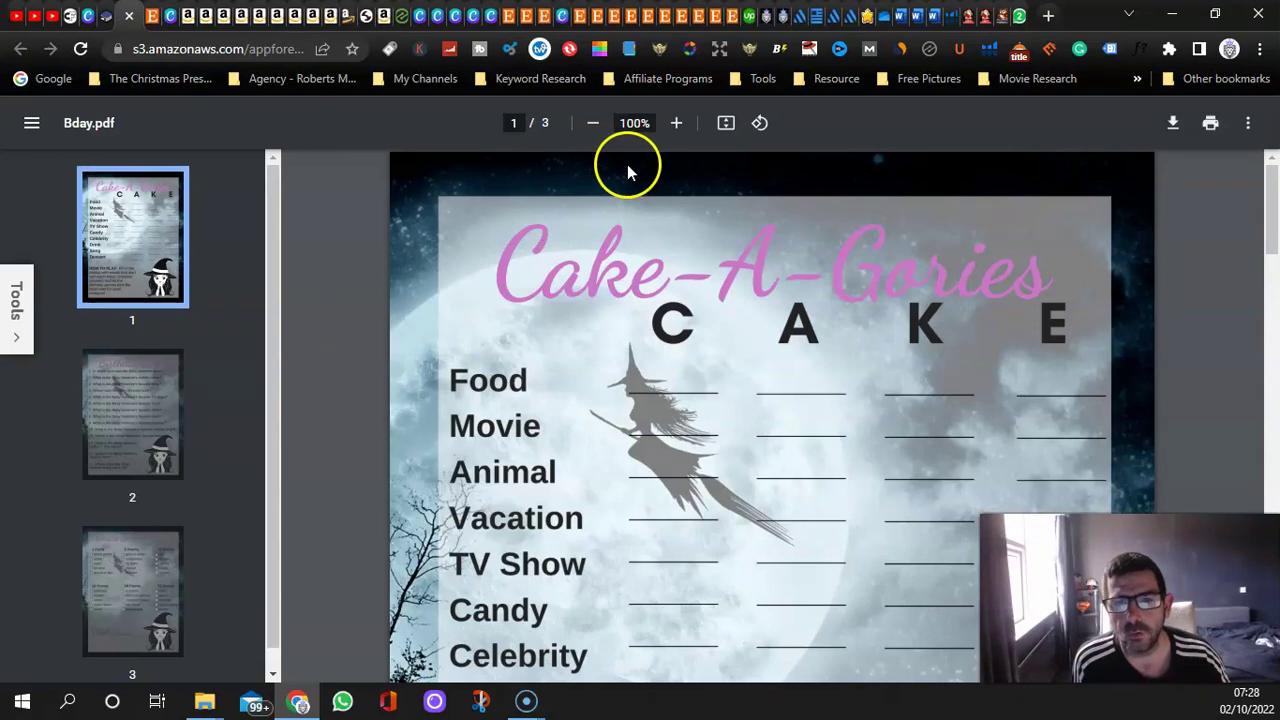
Zoom the Bday.pdf viewer out to 50% so whole pages fit.
{"action": "left_click", "coordinate": [593, 123]}
{"action": "left_click", "coordinate": [593, 123]}
{"action": "left_click", "coordinate": [593, 123]}
{"action": "left_click", "coordinate": [593, 123]}
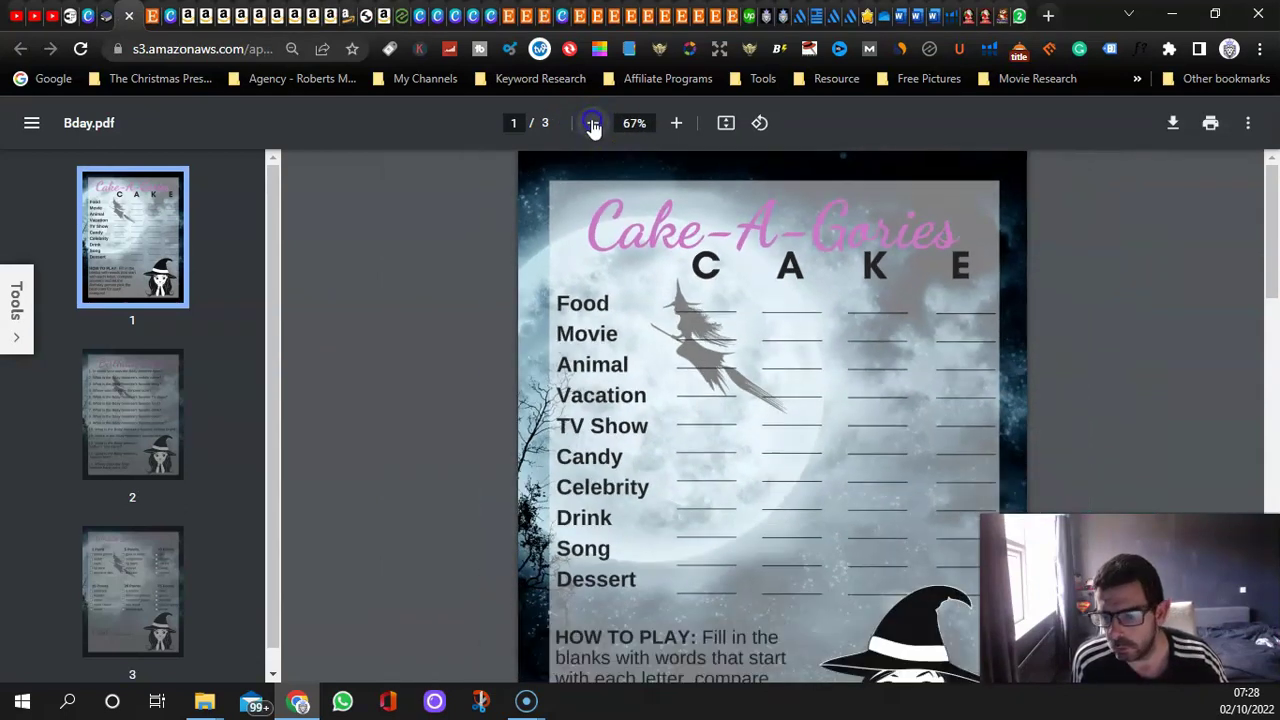
{"action": "left_click", "coordinate": [593, 123]}
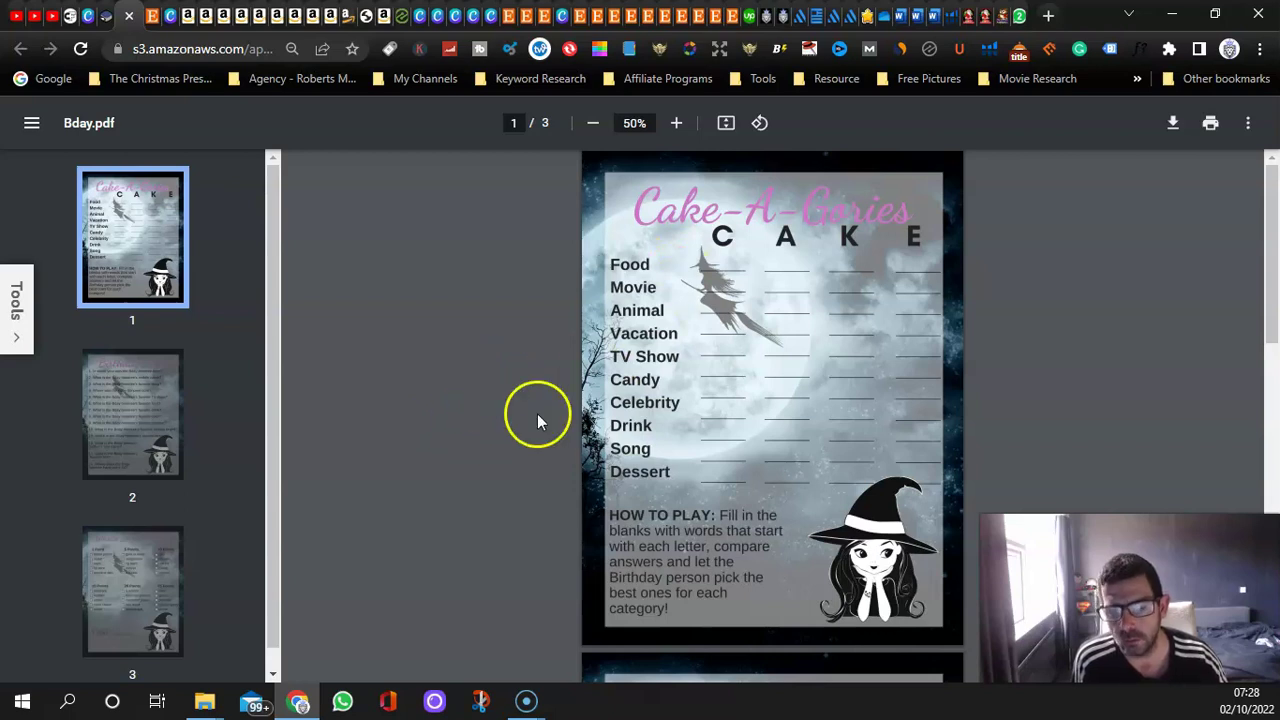
Scroll through the Cake-A-Gories, Birthday Trivia and What's In Your Purse pages.
{"action": "scroll", "coordinate": [549, 402], "scroll_direction": "down", "scroll_amount": 5}
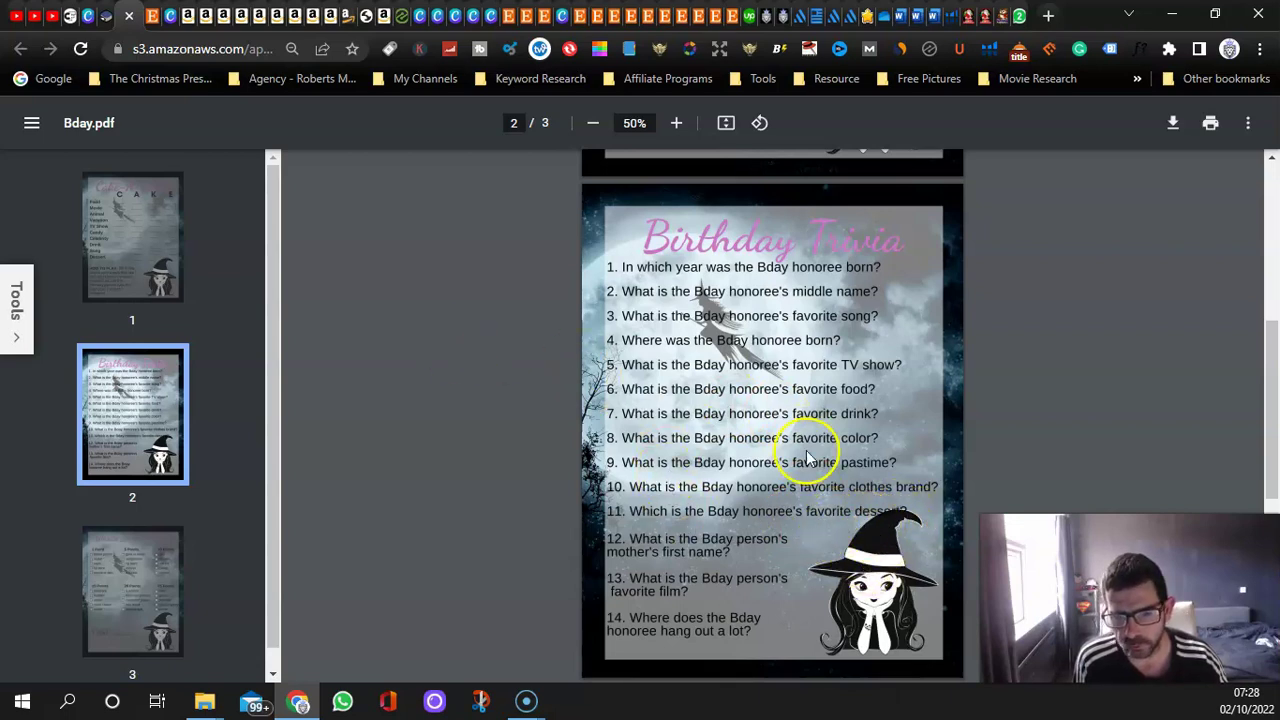
{"action": "scroll", "coordinate": [750, 450], "scroll_direction": "up", "scroll_amount": 1}
{"action": "scroll", "coordinate": [750, 450], "scroll_direction": "up", "scroll_amount": 3}
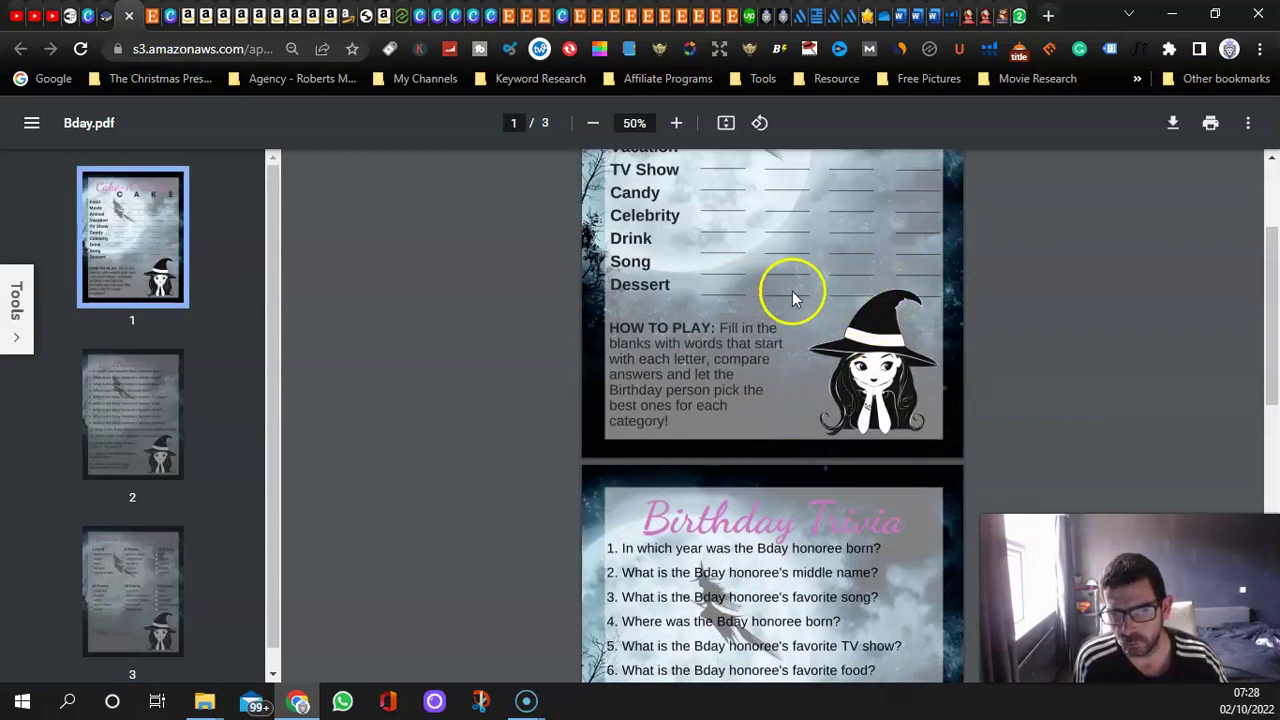
{"action": "scroll", "coordinate": [905, 295], "scroll_direction": "down", "scroll_amount": 8}
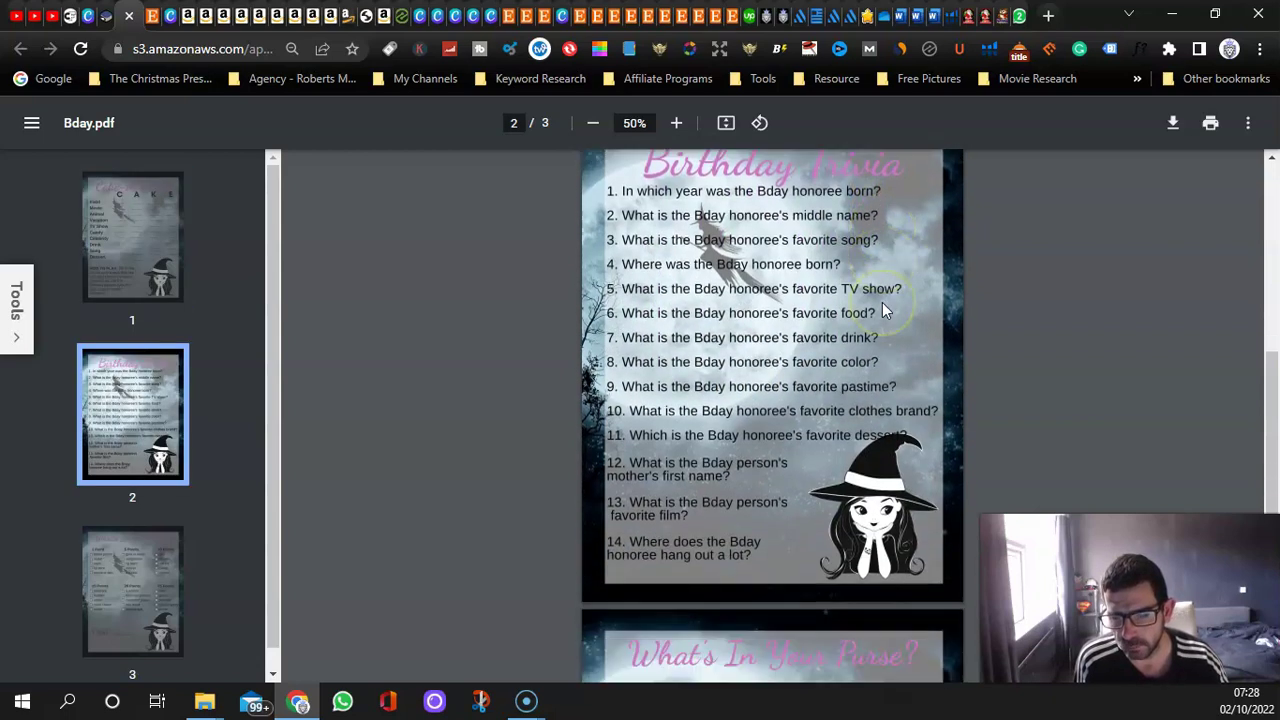
{"action": "scroll", "coordinate": [800, 443], "scroll_direction": "down", "scroll_amount": 2}
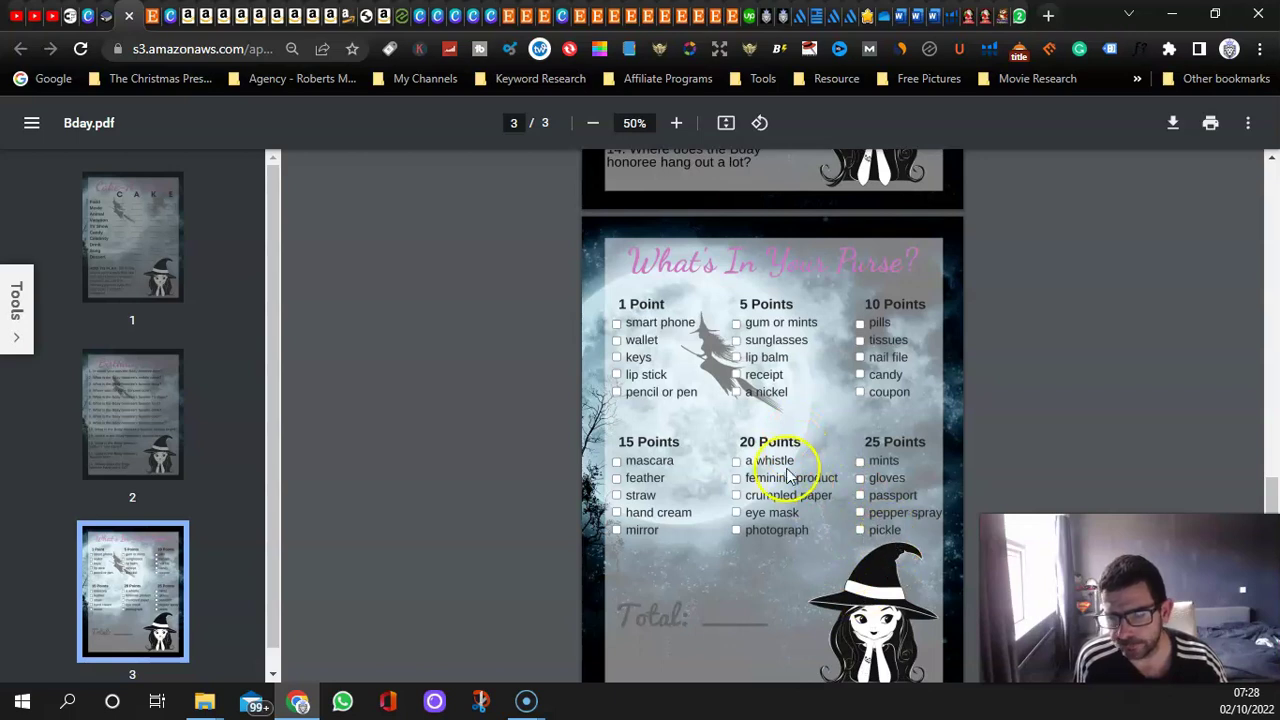
{"action": "scroll", "coordinate": [780, 400], "scroll_direction": "down", "scroll_amount": 1}
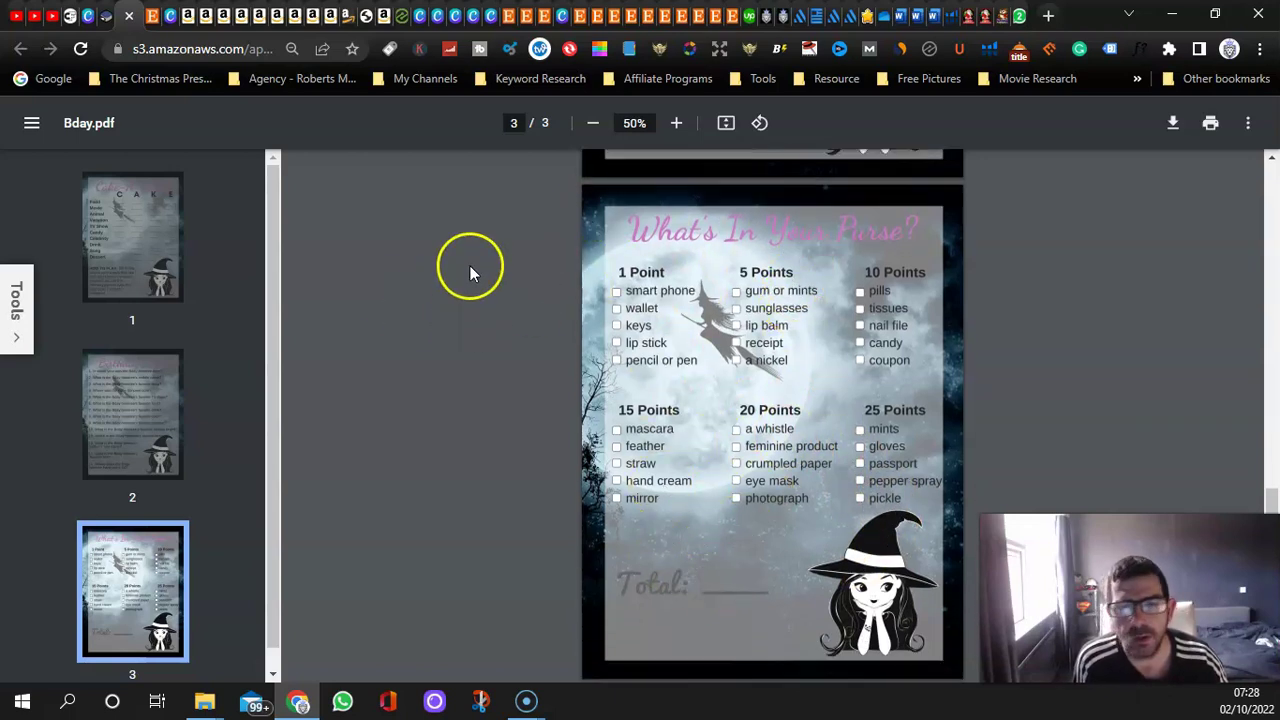
Switch to the Crispy Prints tab and return to the top of the Birthday Prints generator.
{"action": "left_click", "coordinate": [112, 15]}
{"action": "scroll", "coordinate": [222, 290], "scroll_direction": "up", "scroll_amount": 4}
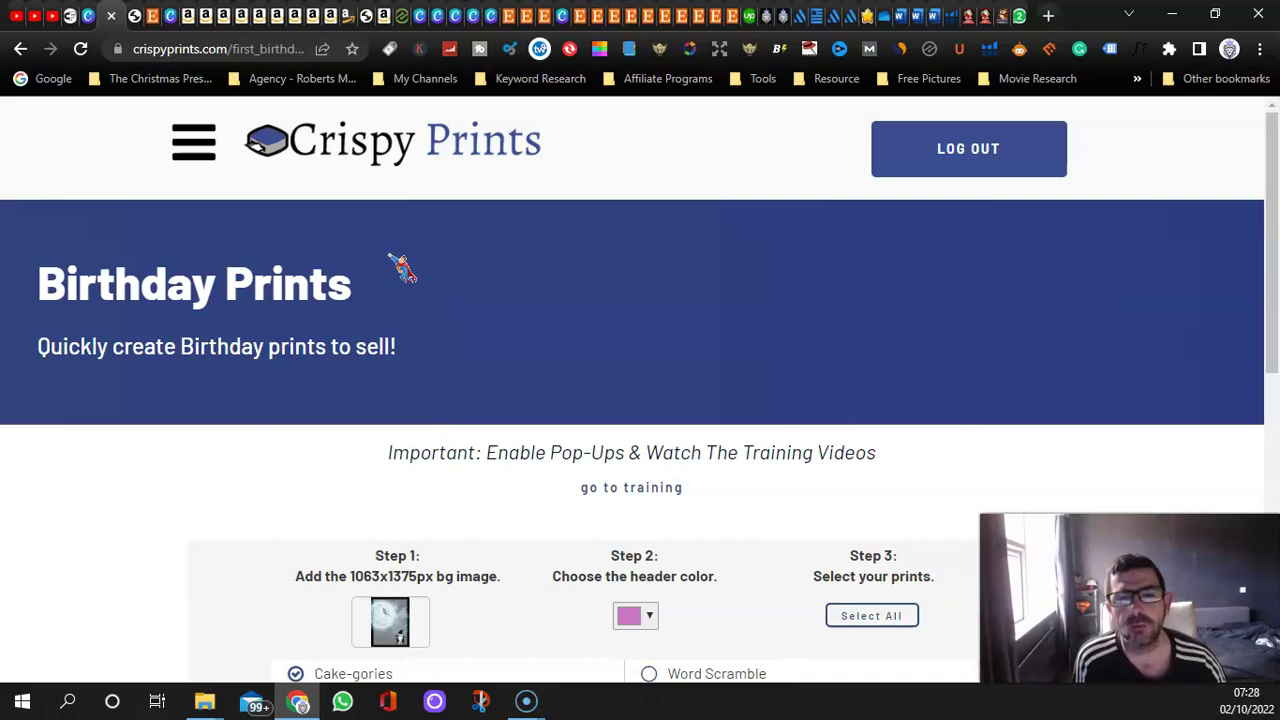
Return to the Canva witch design and bring page 2's moonlit flying-witch background into view.
{"action": "left_click", "coordinate": [150, 15]}
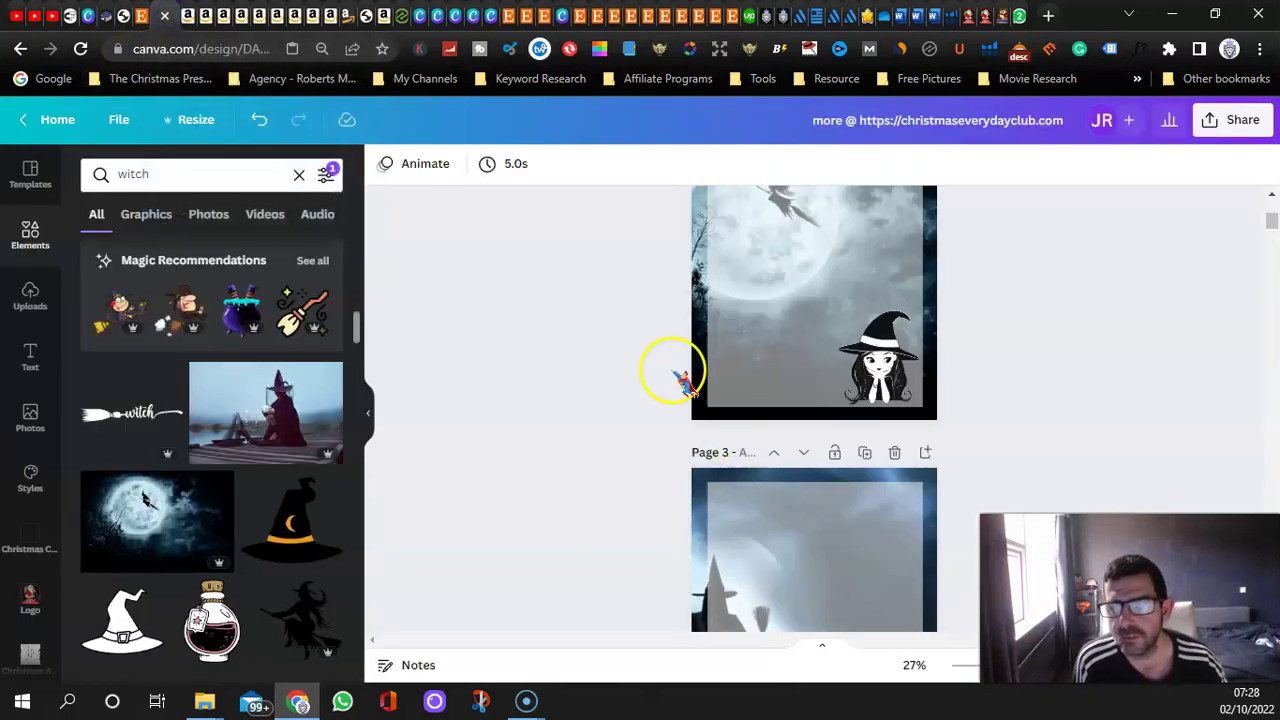
{"action": "scroll", "coordinate": [680, 378], "scroll_direction": "up", "scroll_amount": 1}
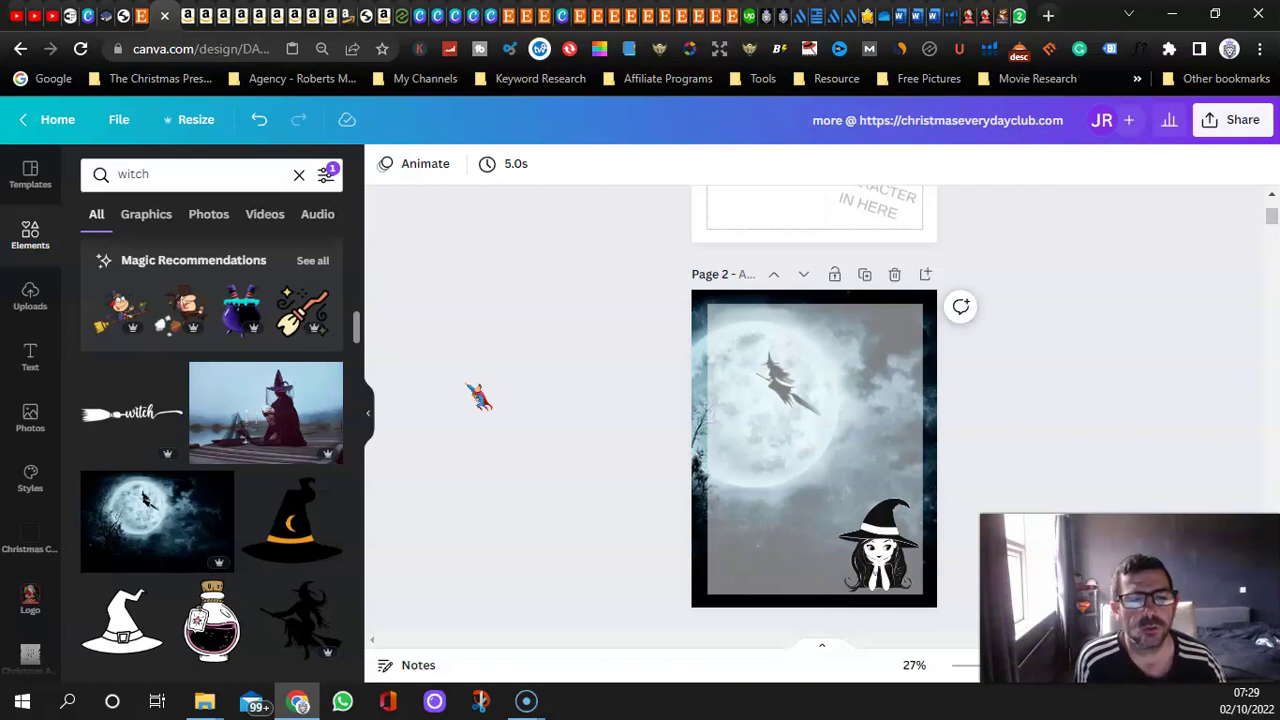
{"action": "left_click", "coordinate": [534, 391]}
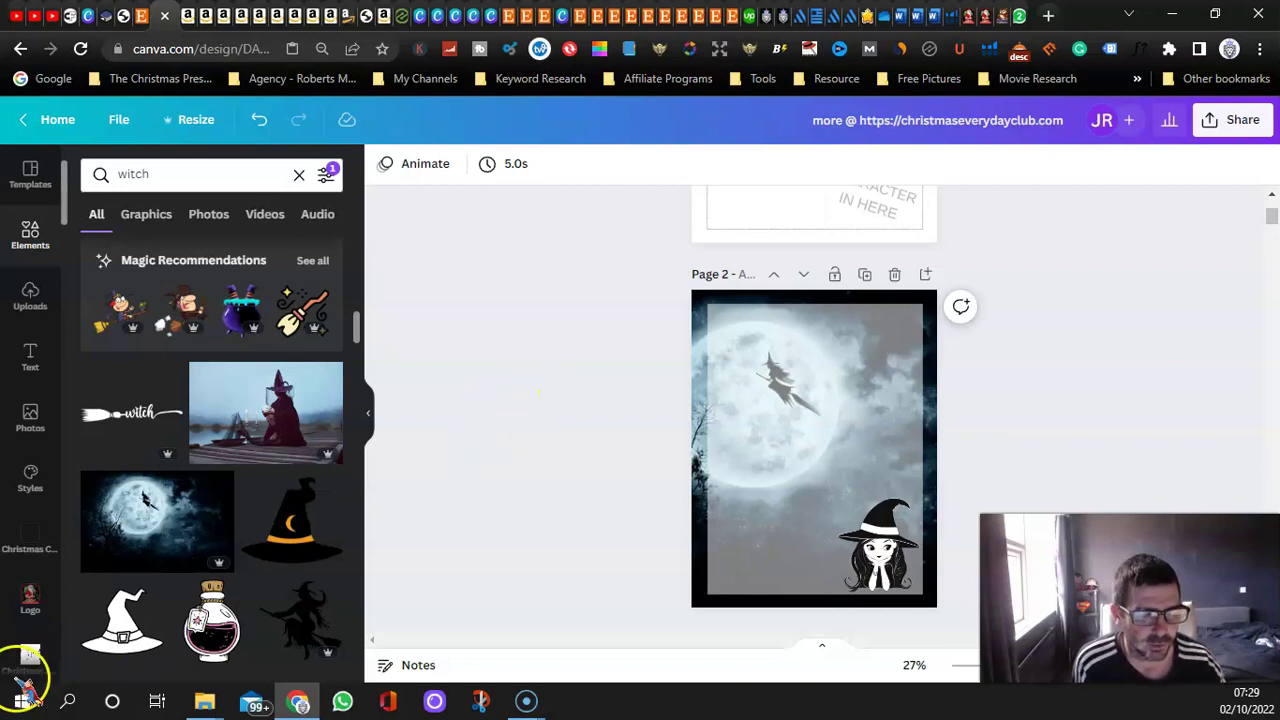